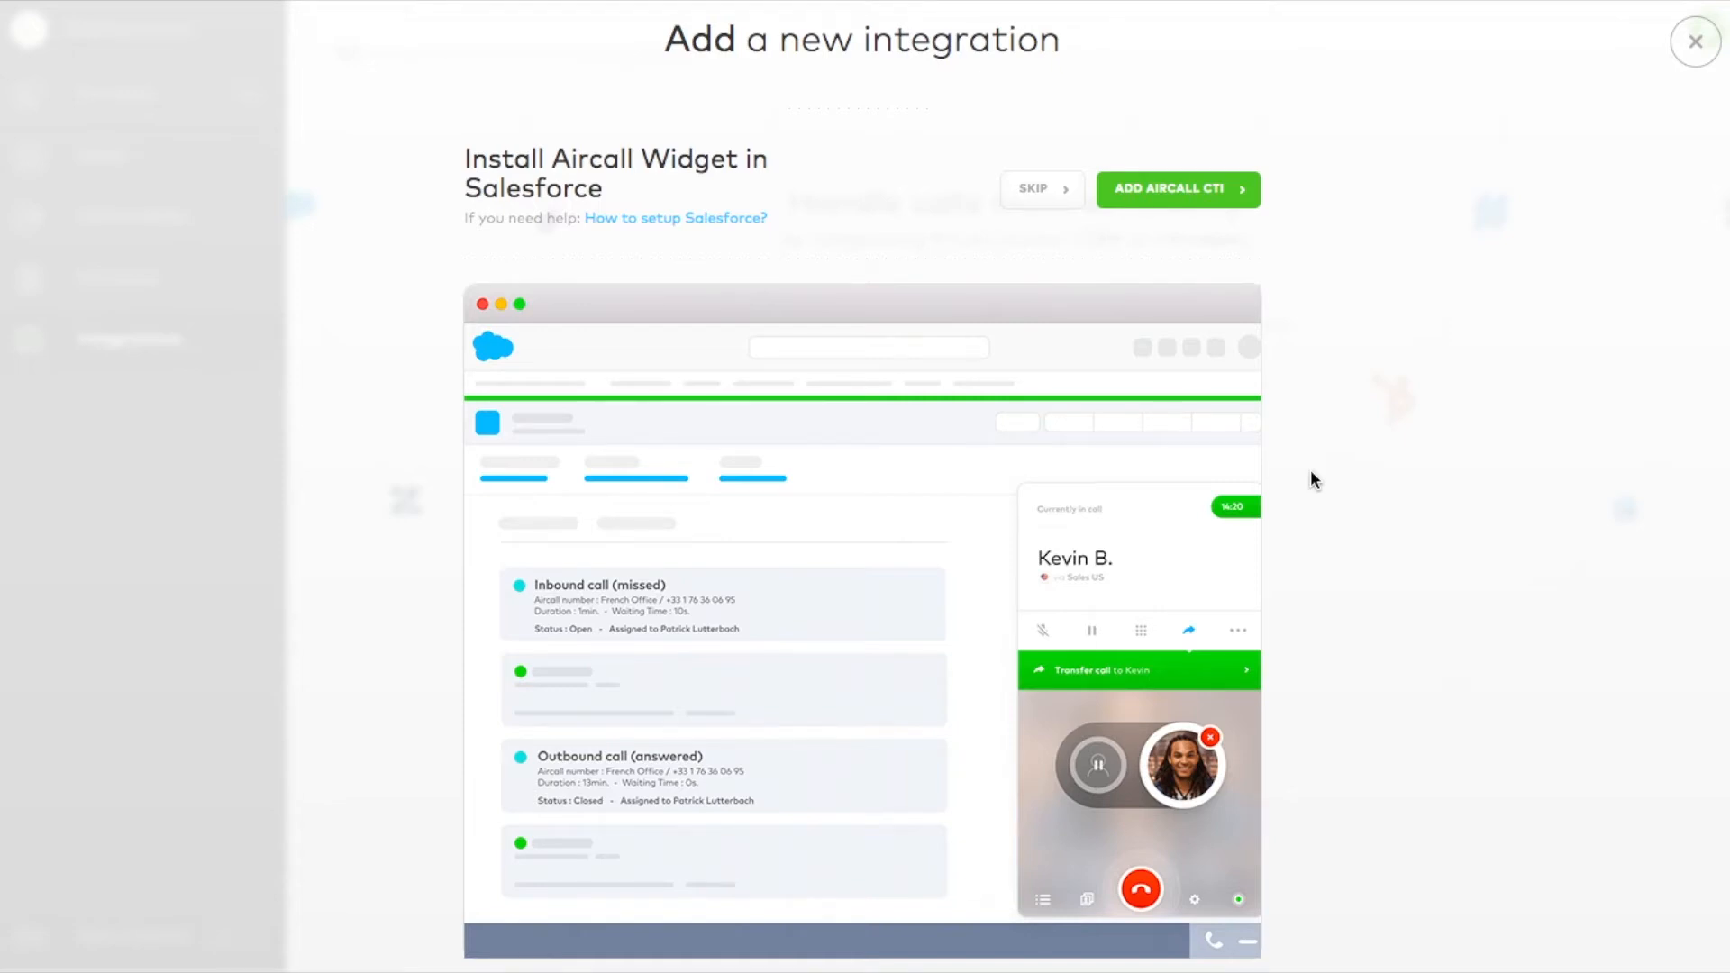
# - Add the Aircall CTI widget from the integration setup, logging in to Salesforce and installing the package for all users
pyautogui.click(1158, 200)
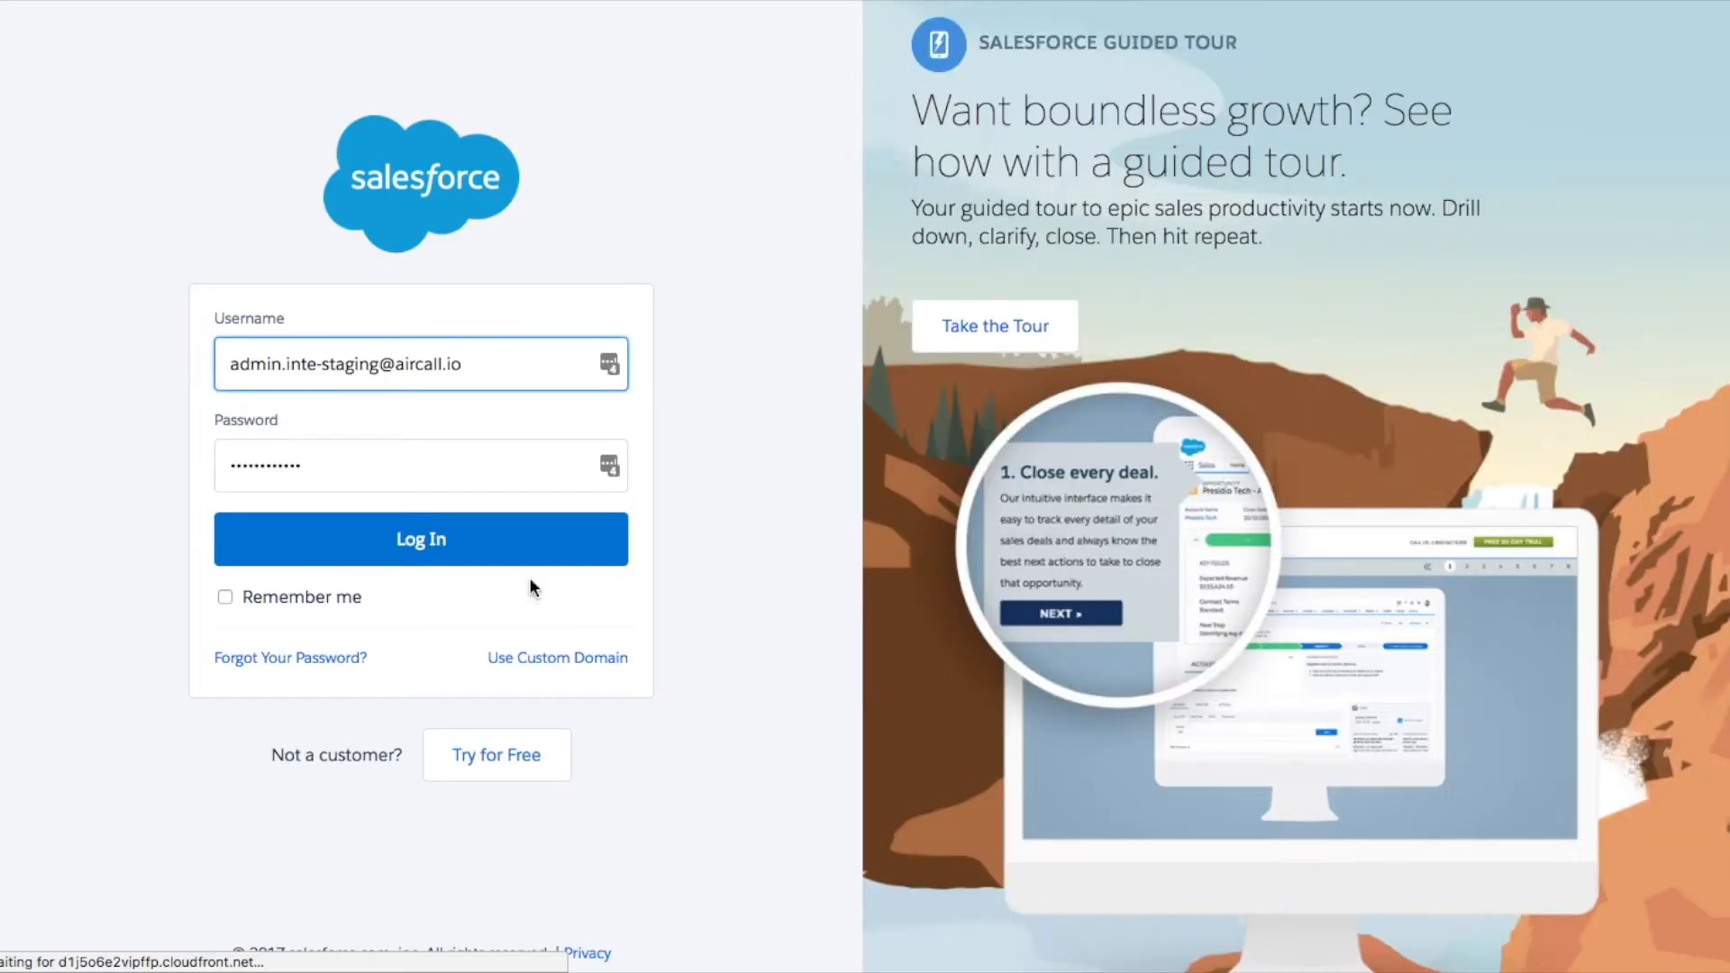
pyautogui.click(527, 560)
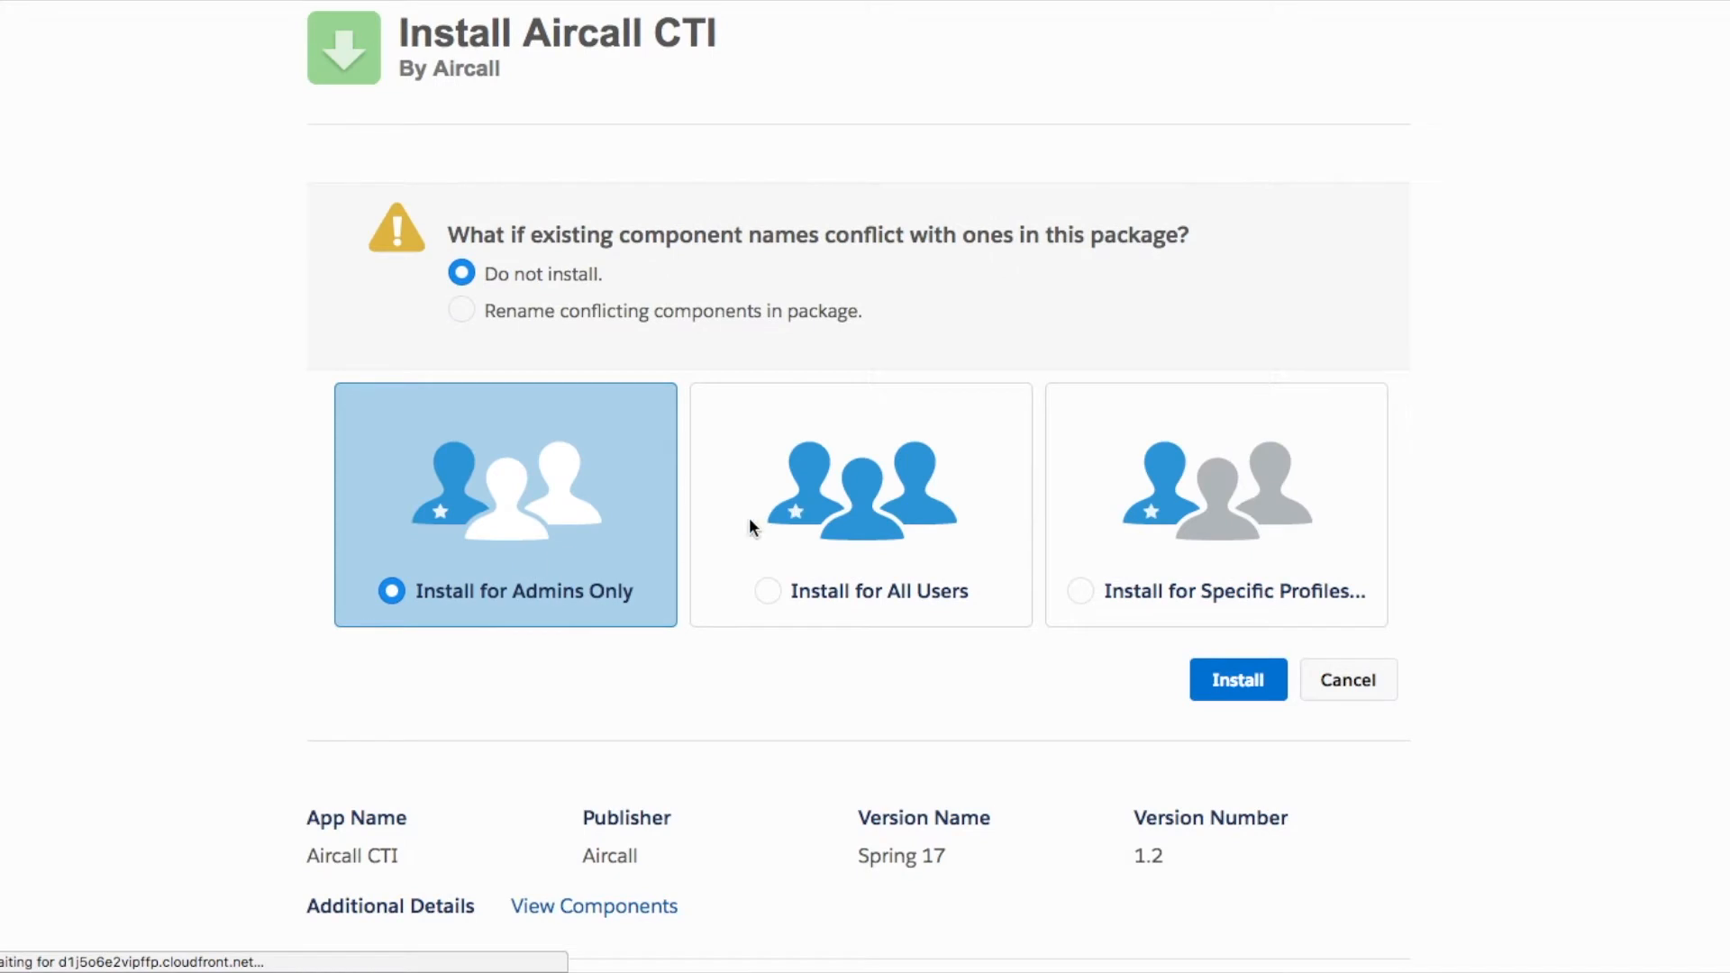
pyautogui.click(862, 517)
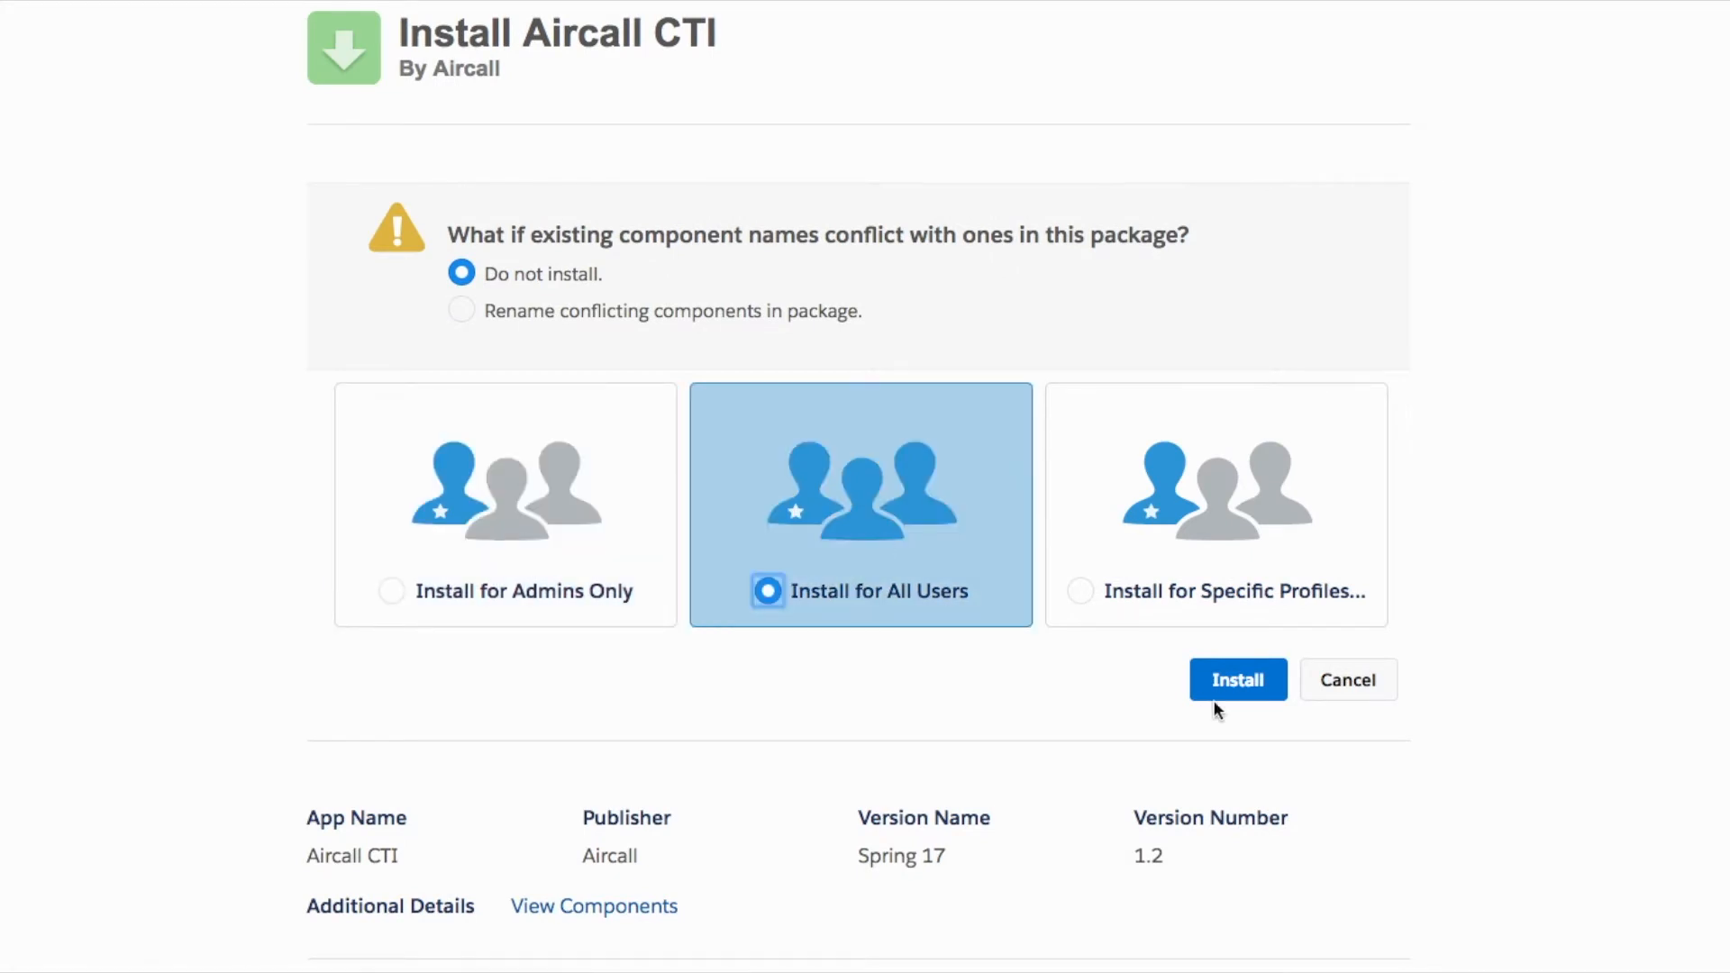
pyautogui.click(1235, 680)
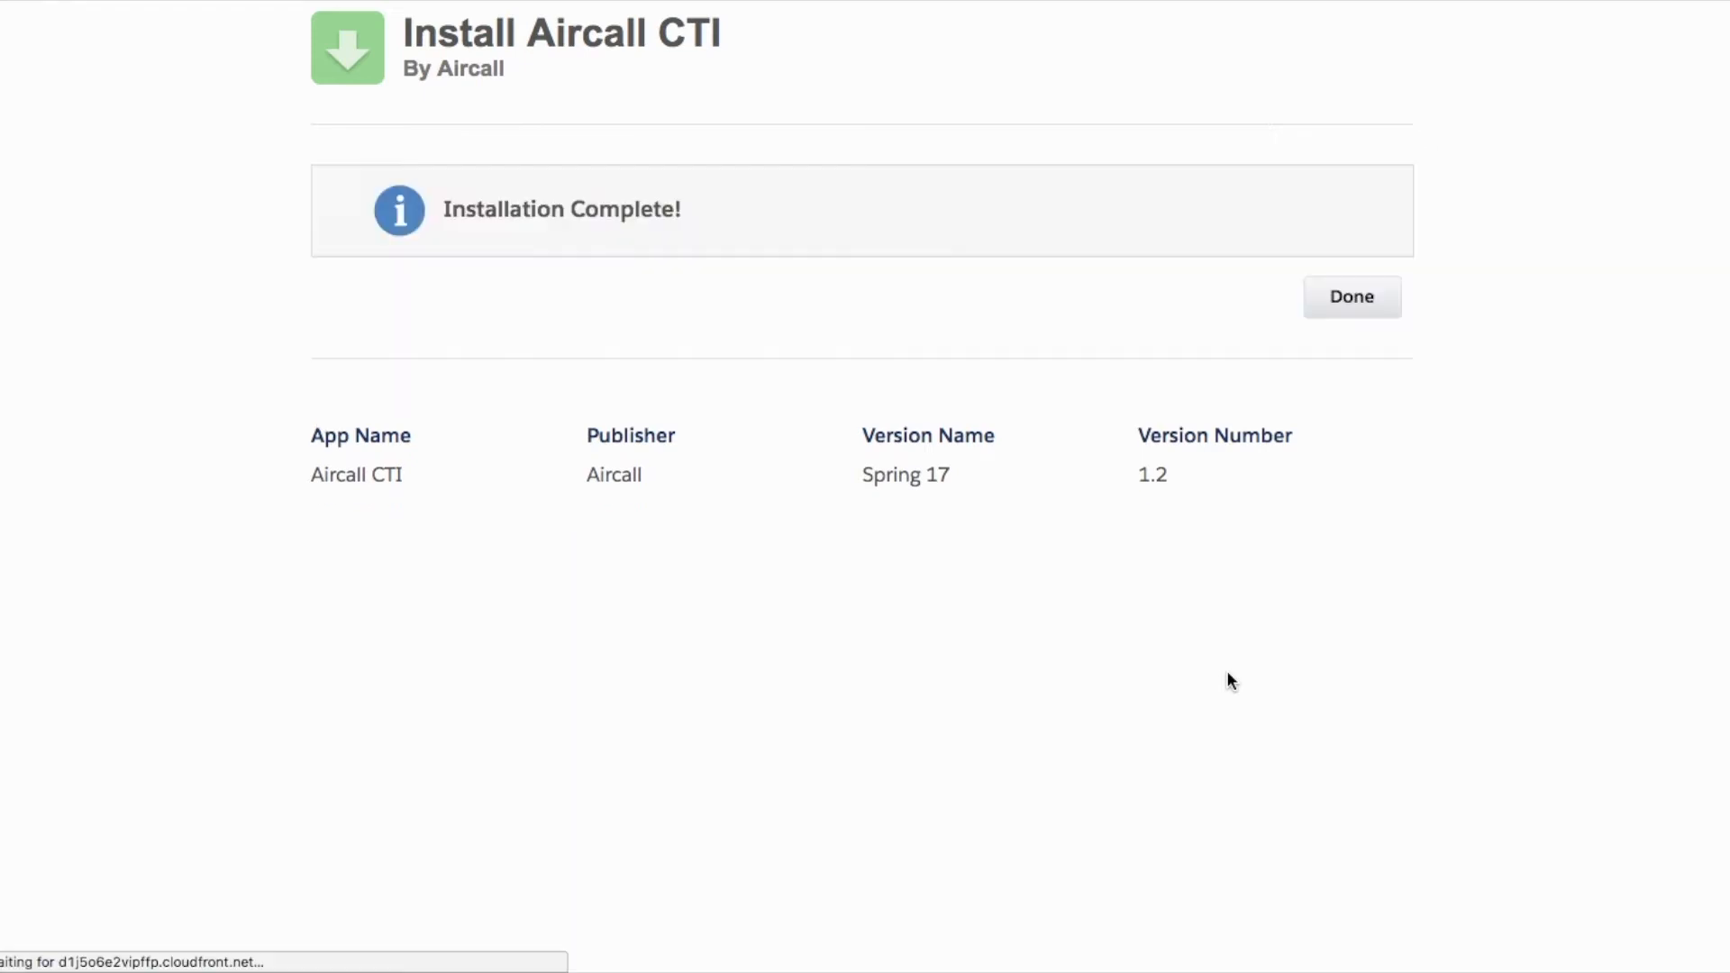
pyautogui.click(1353, 301)
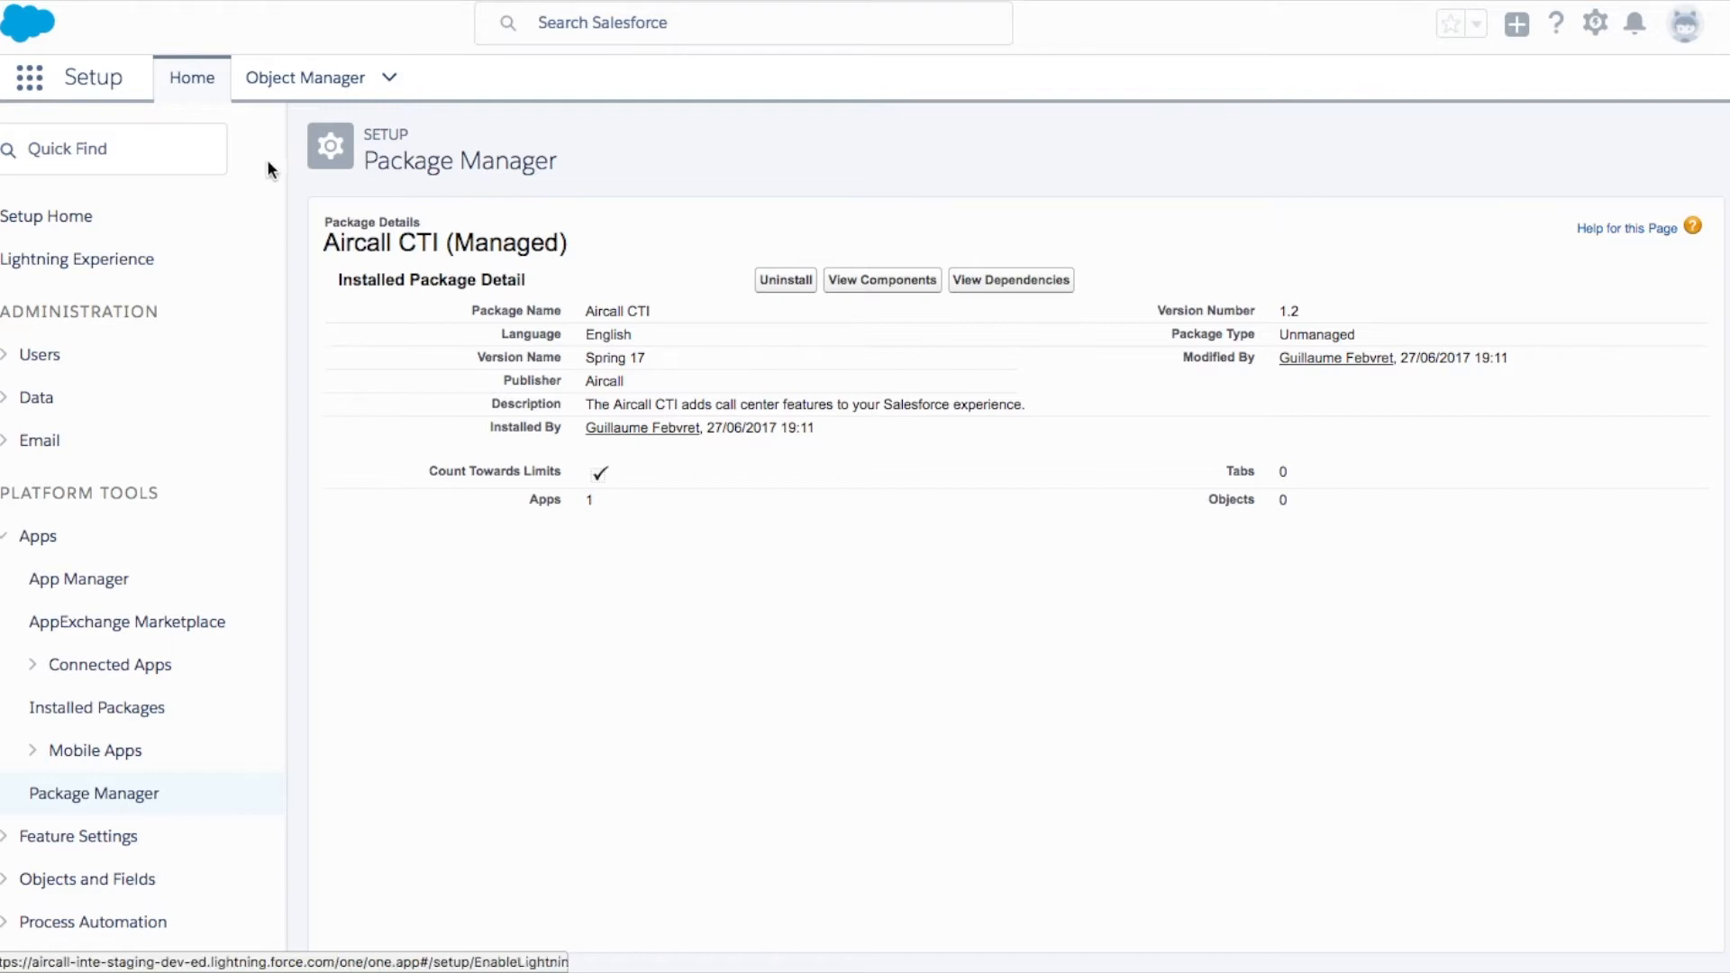
# - Search the Salesforce setup for "call" and open the Aircall CTI for Salesforce call center
pyautogui.click(89, 151)
pyautogui.write('c')
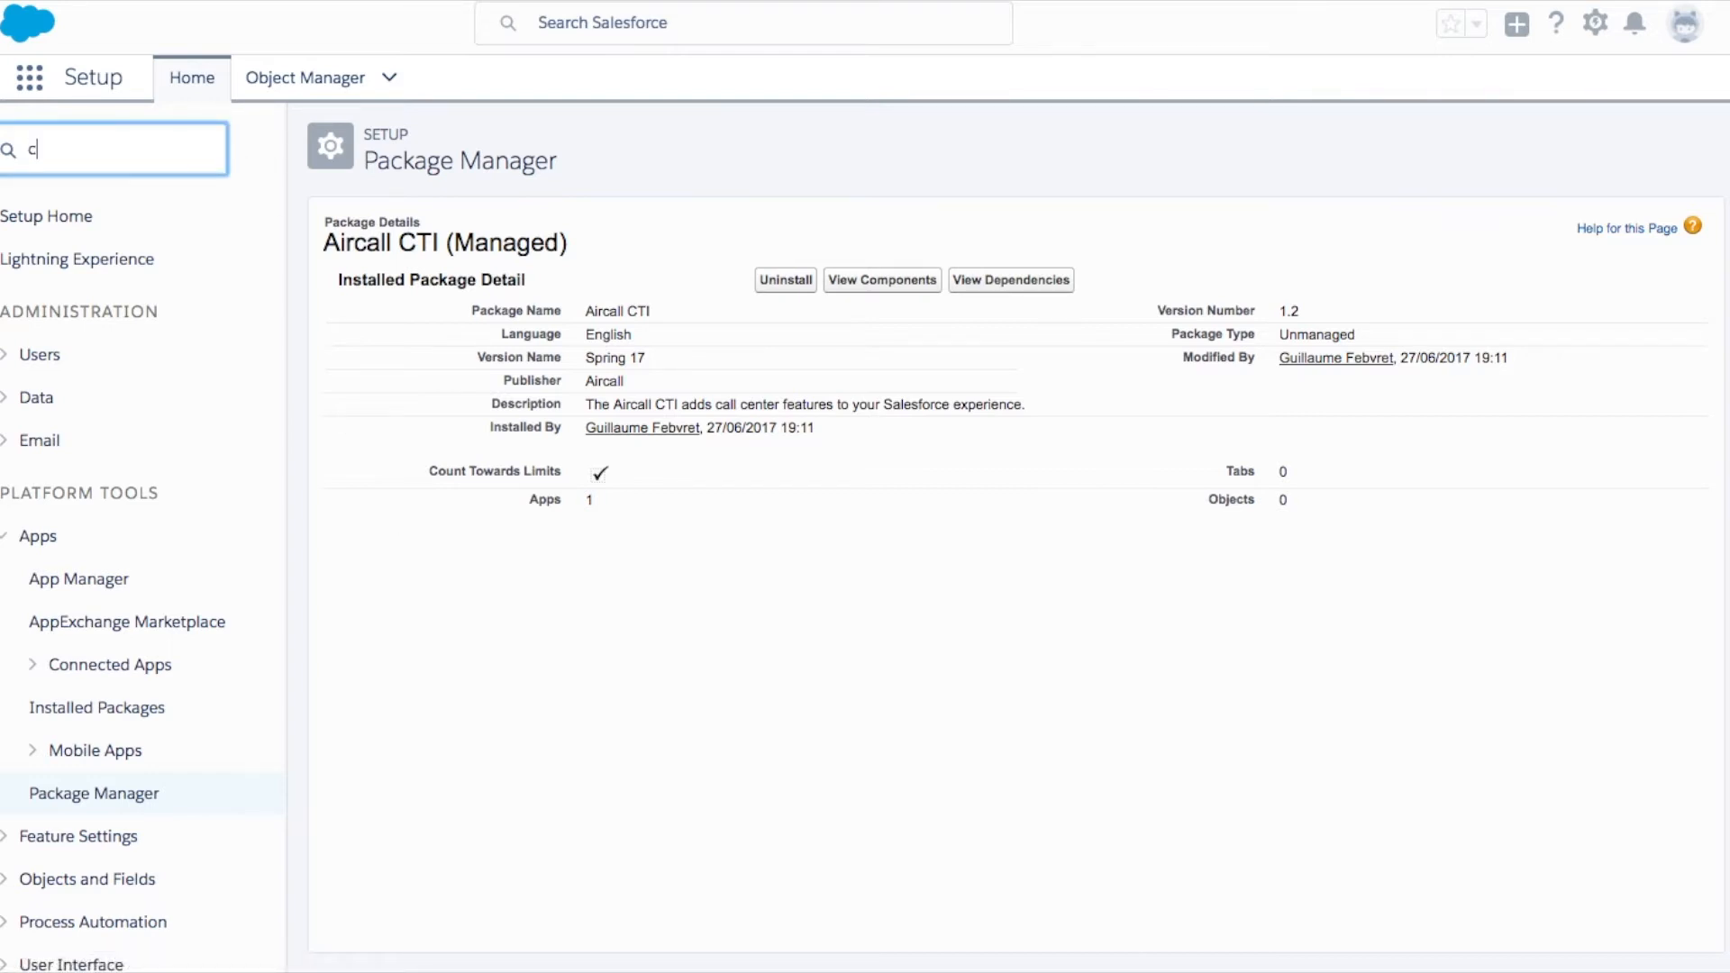
pyautogui.write('all')
pyautogui.click(150, 354)
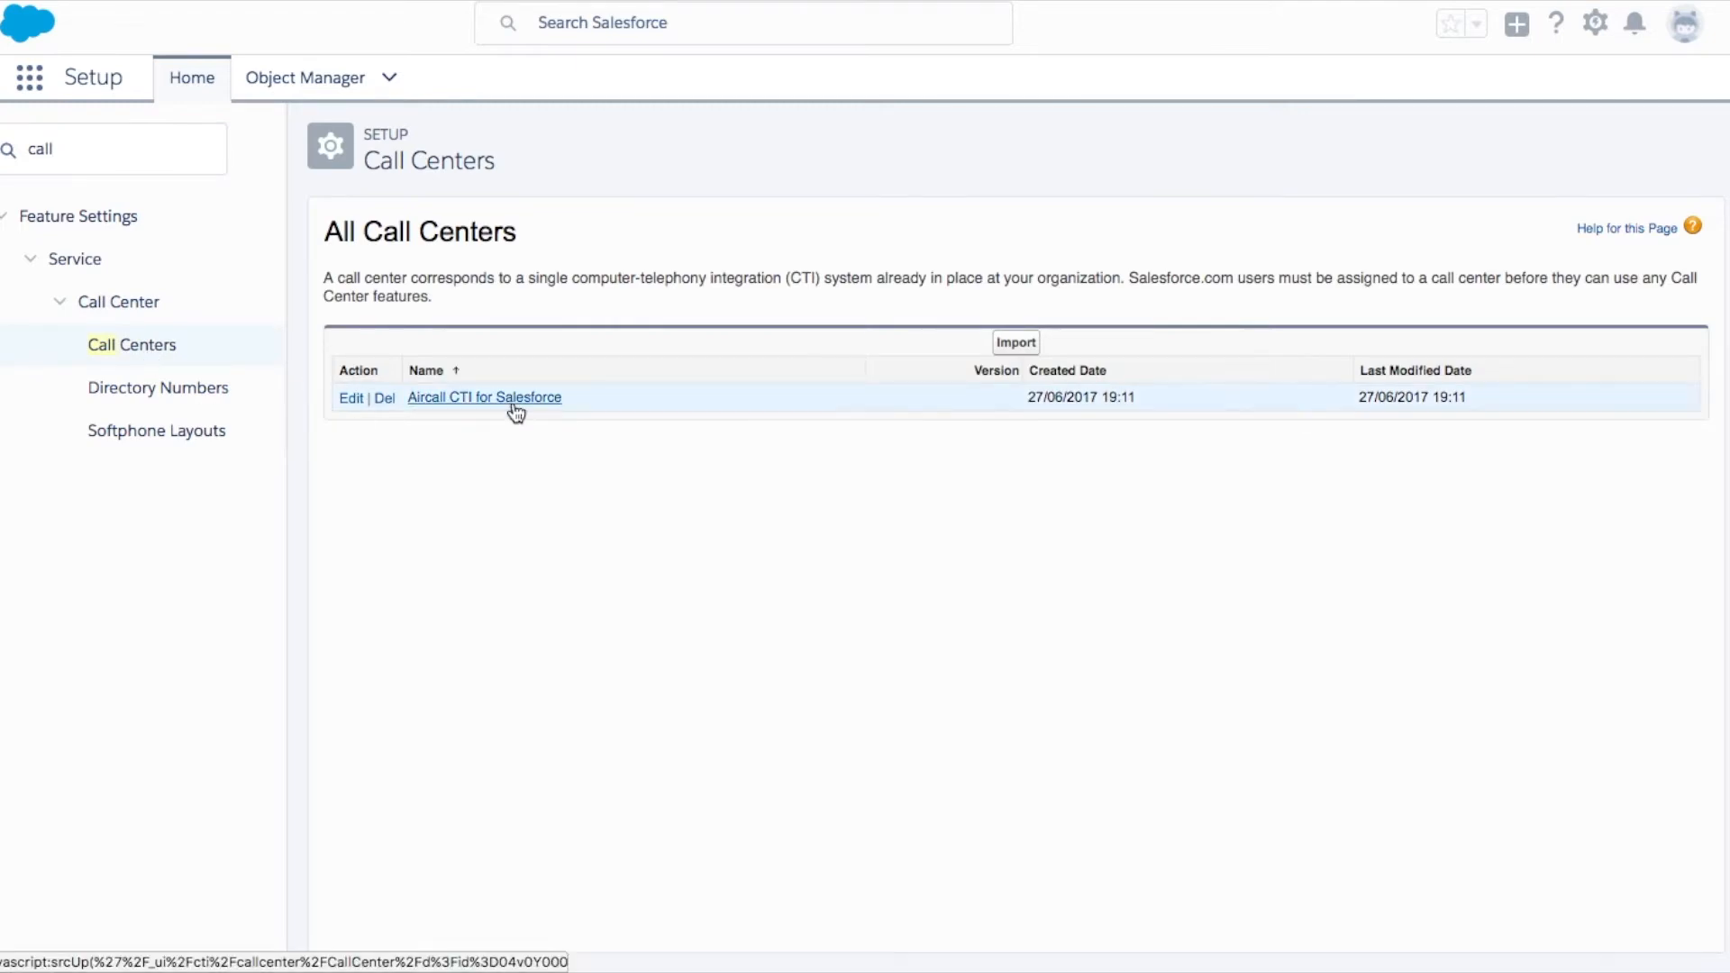
pyautogui.click(515, 411)
# - Add the user with the System Administrator profile to the Aircall CTI for Salesforce call center
pyautogui.scroll(-2, 748, 505)
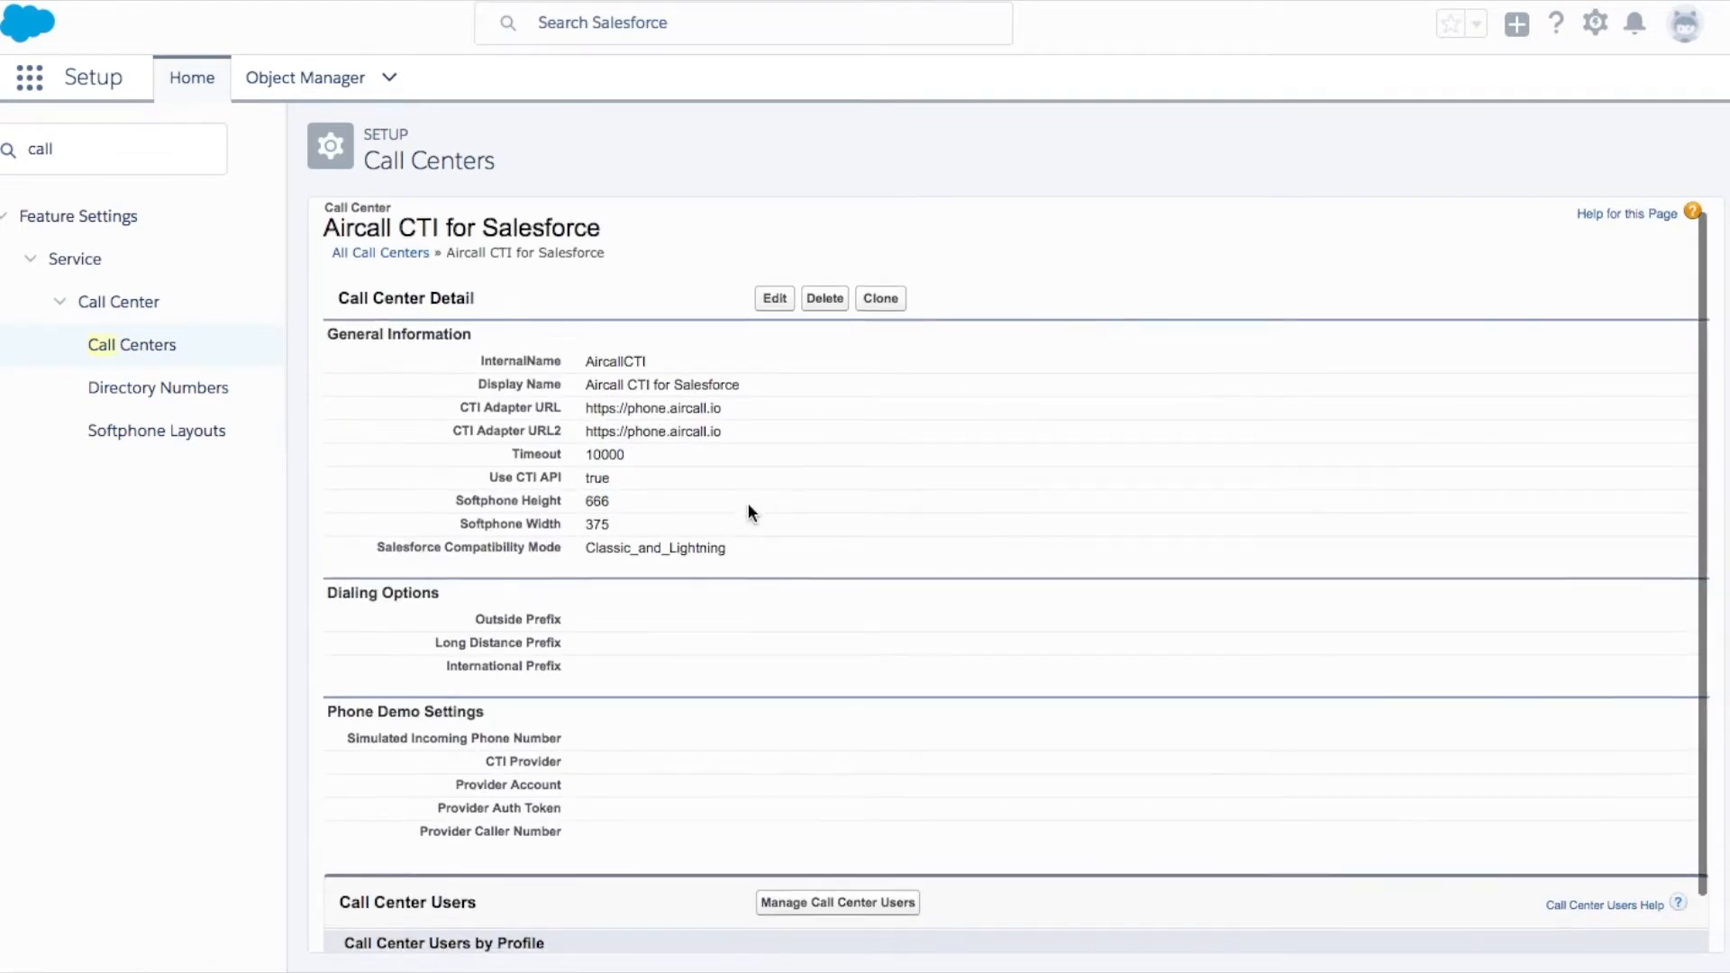
pyautogui.click(847, 854)
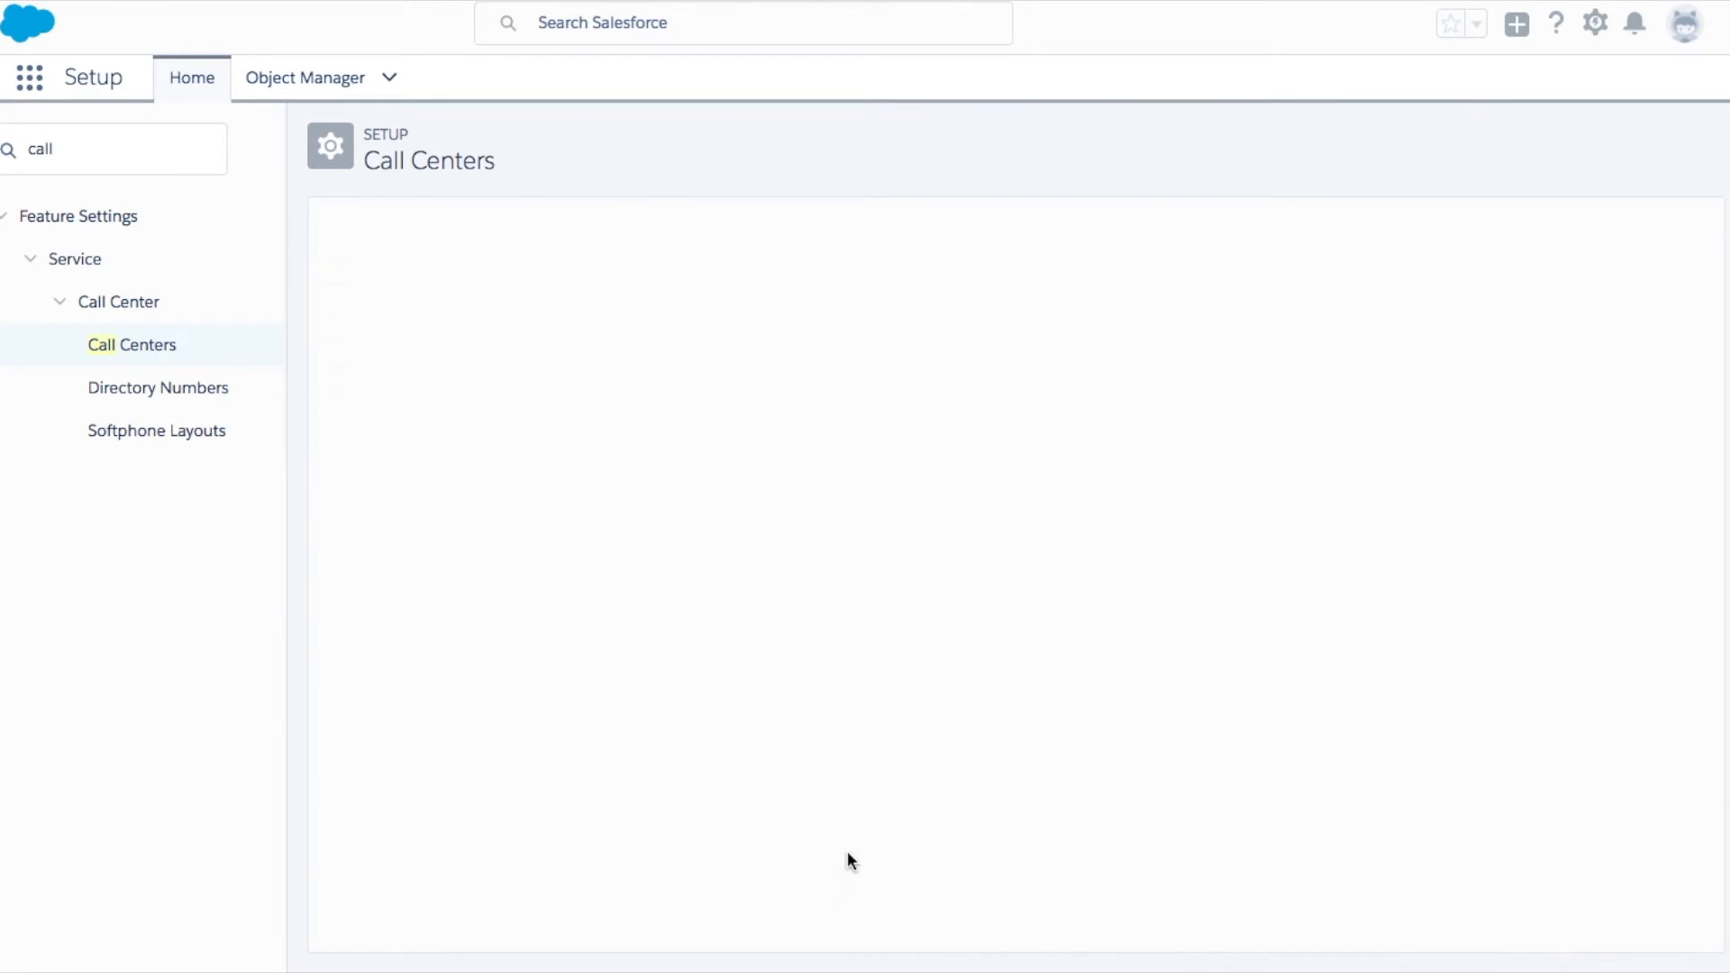
pyautogui.click(964, 370)
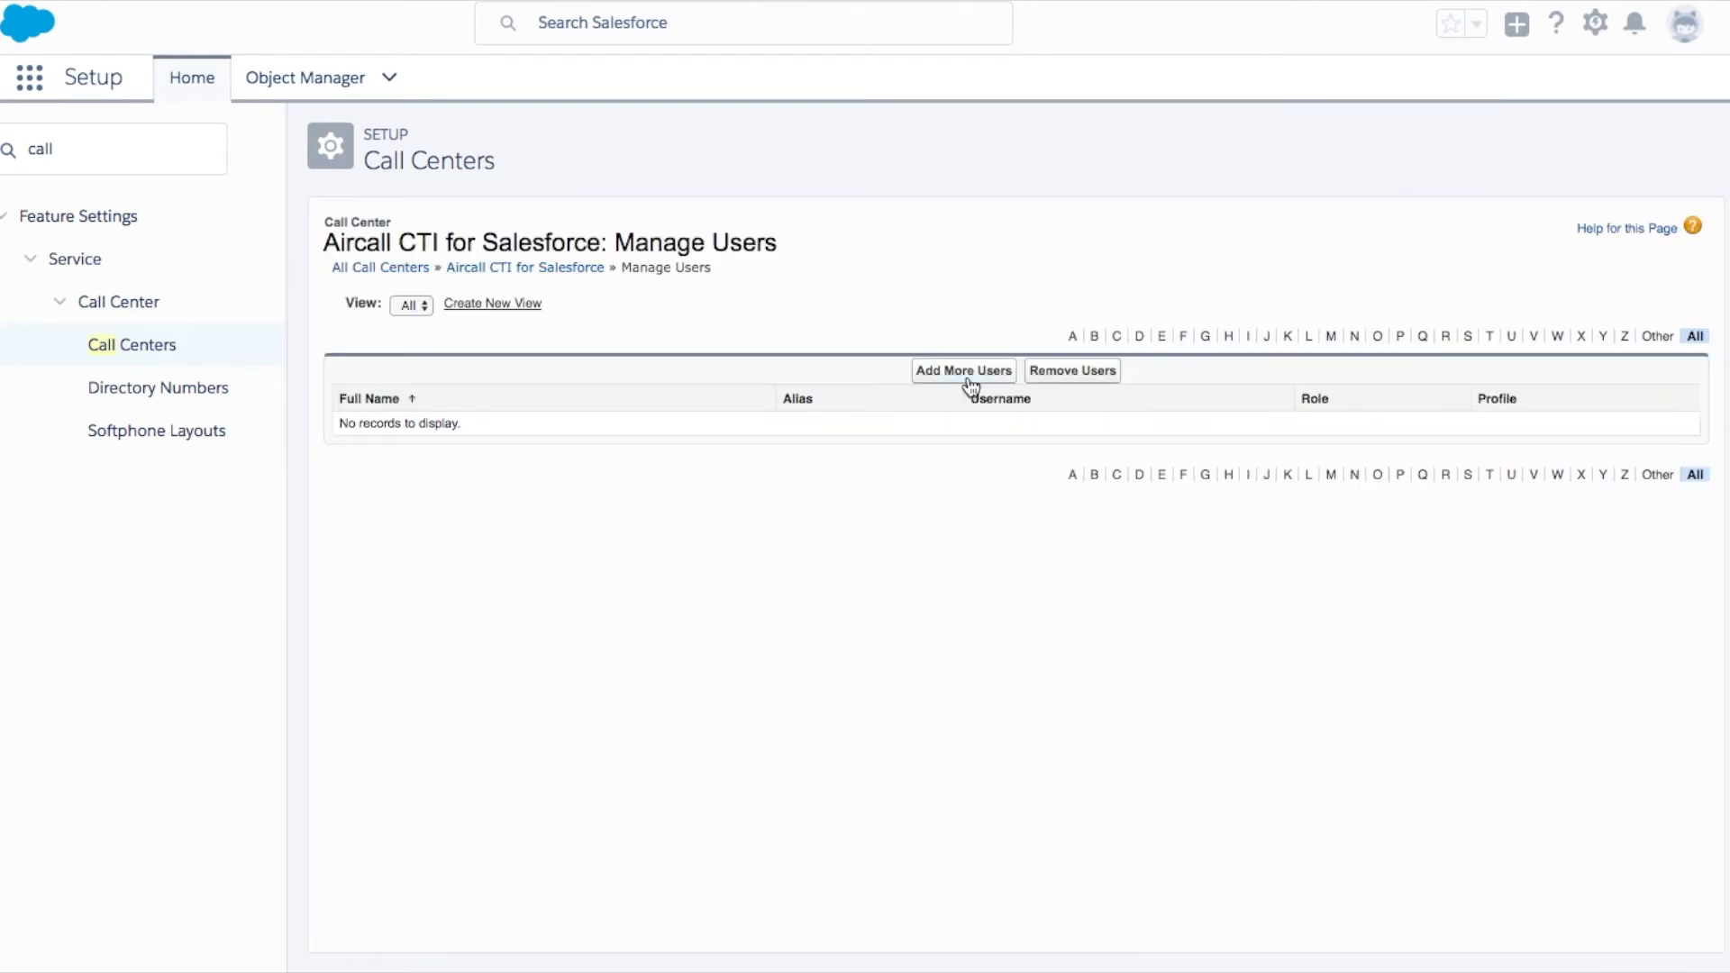
pyautogui.click(351, 782)
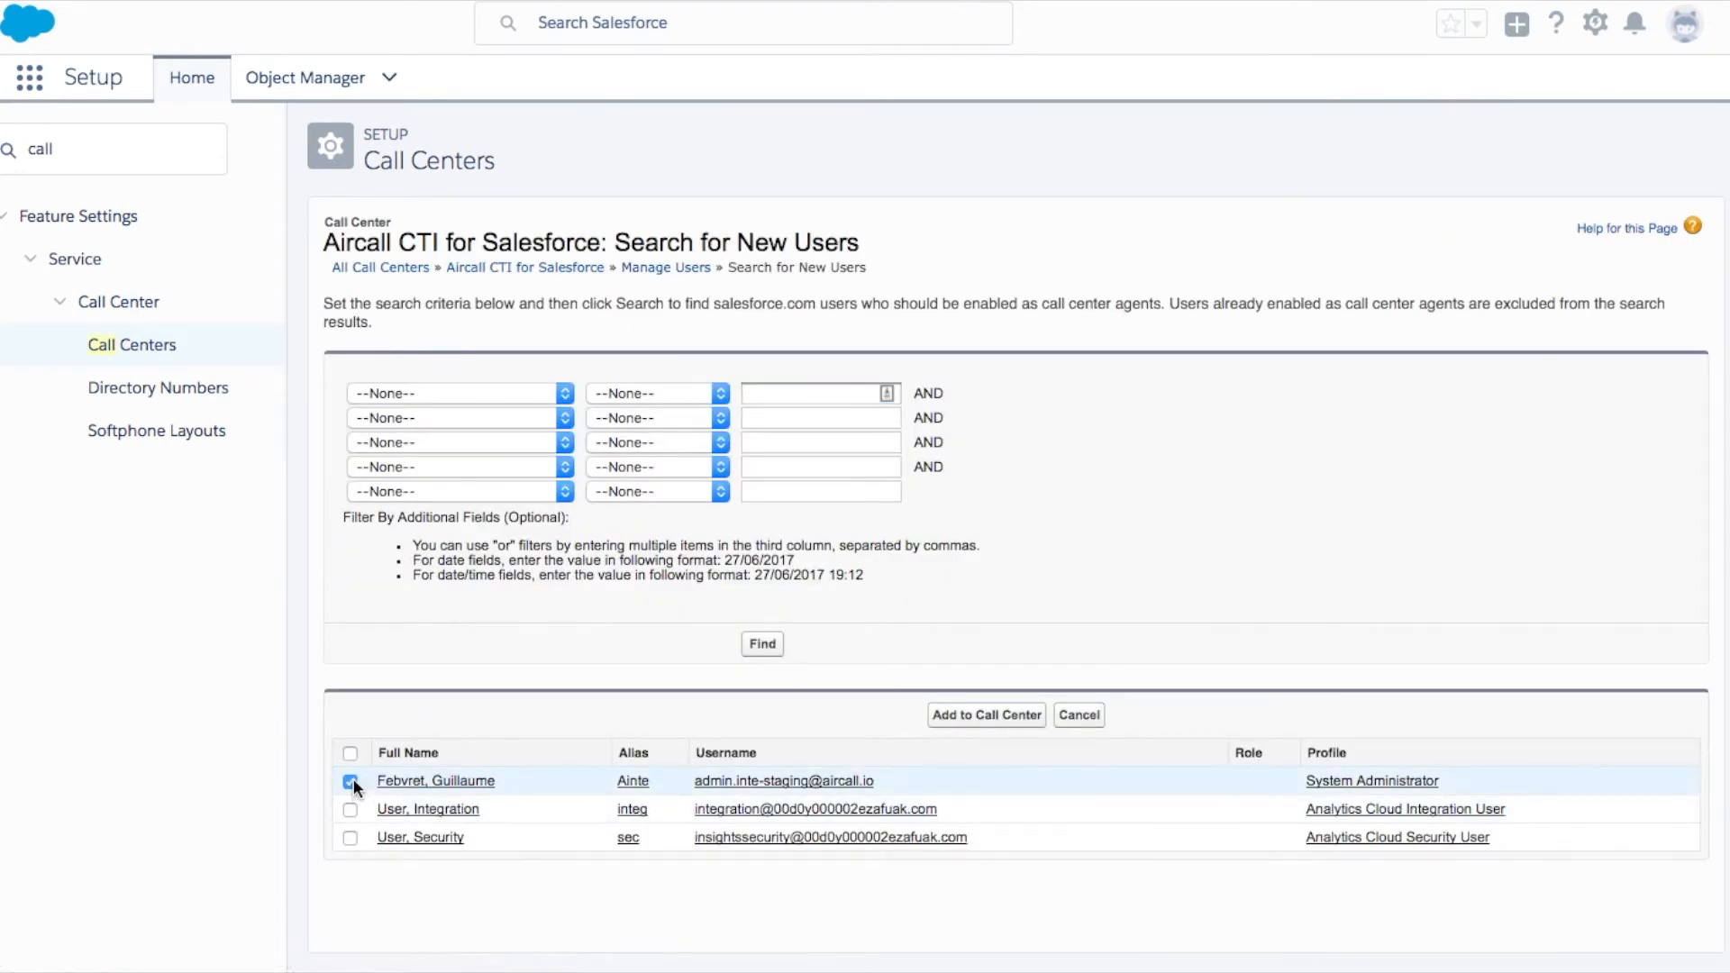
pyautogui.click(995, 716)
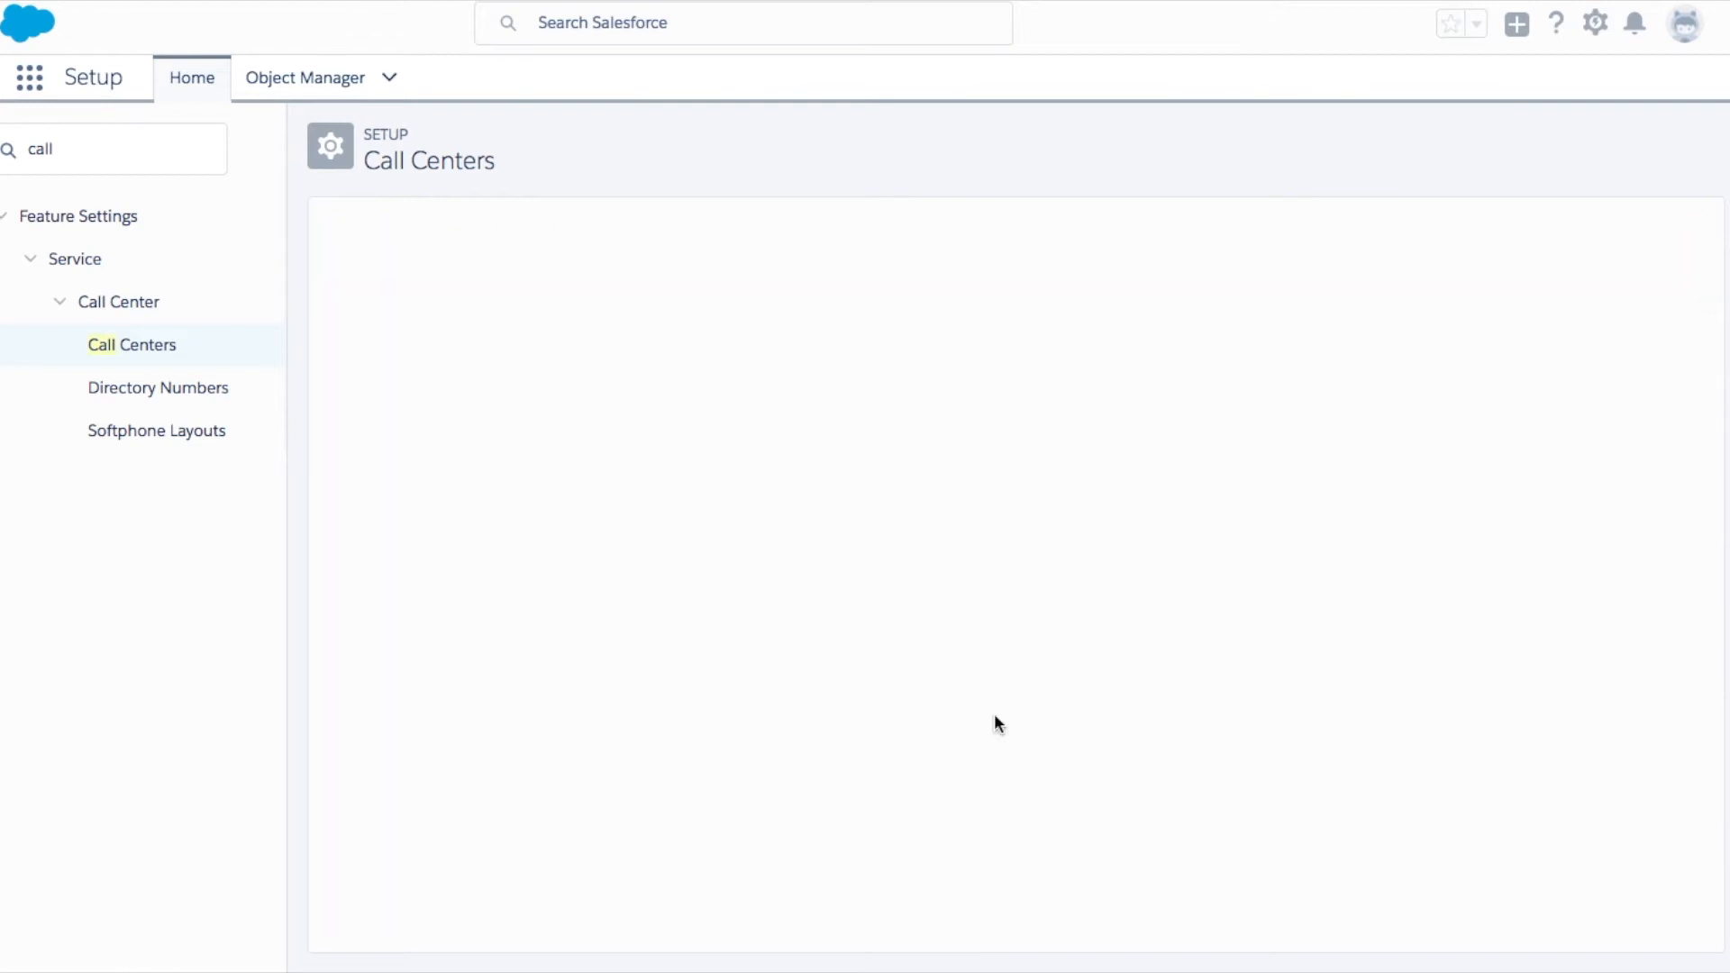
# - Search the setup for "app" and open the Lightning version of the Sales app for editing in App Manager
pyautogui.doubleClick(142, 153)
pyautogui.write('app')
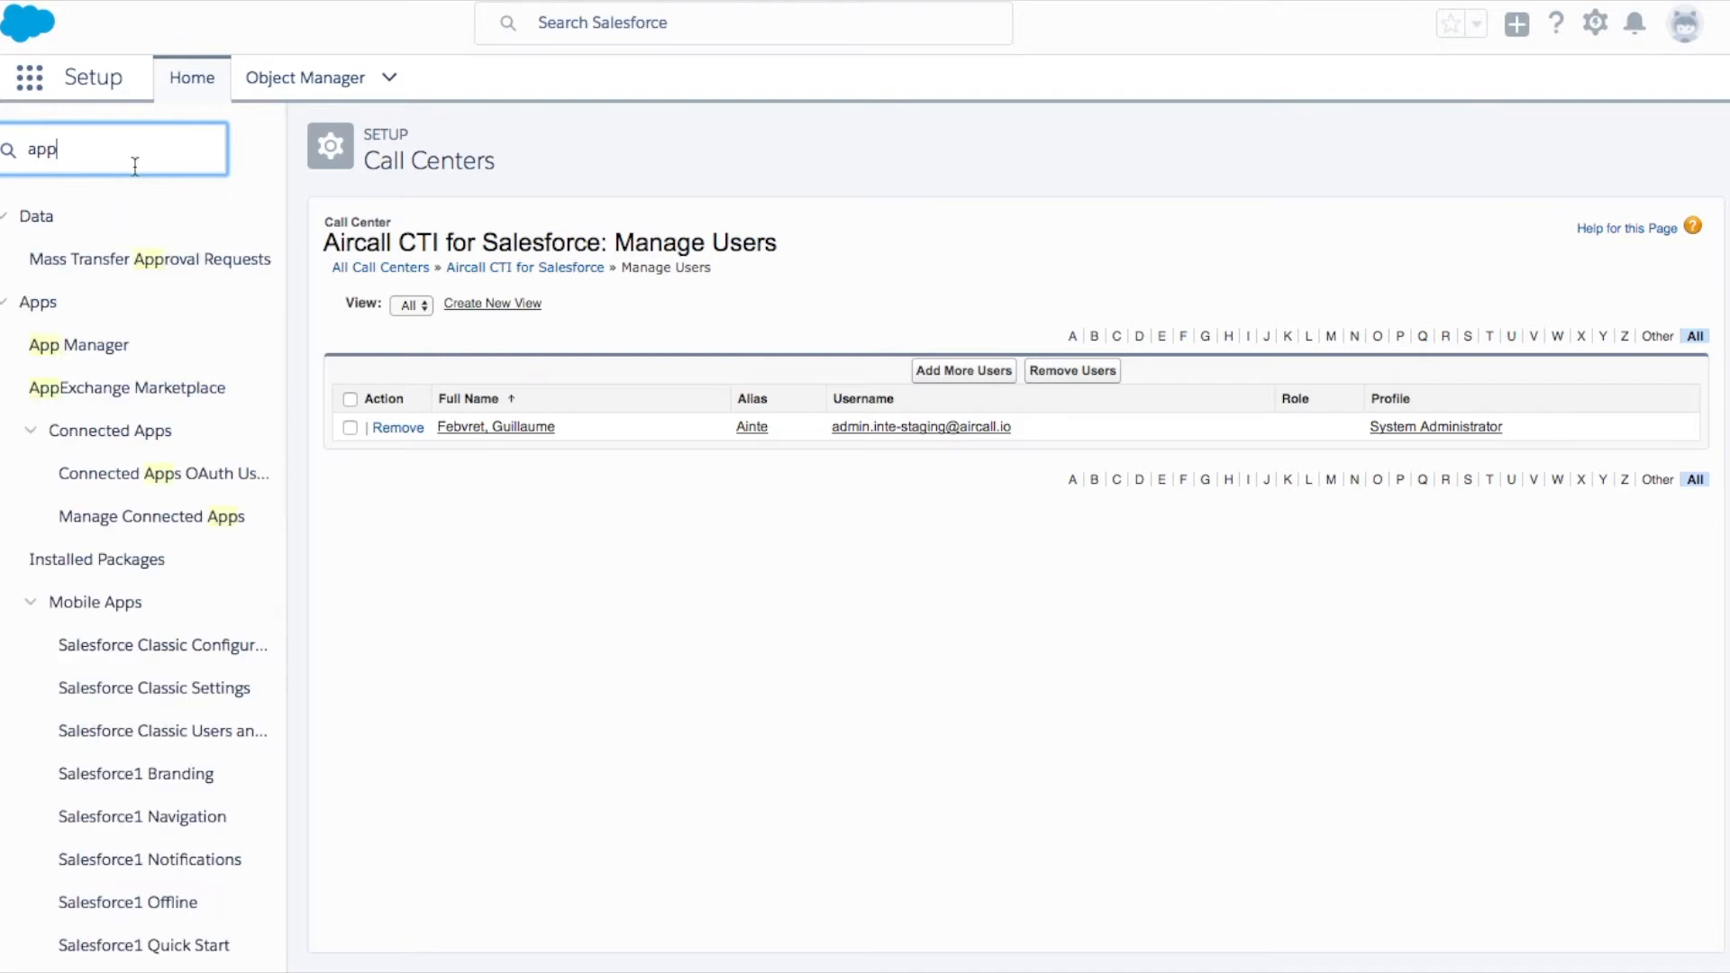
pyautogui.click(116, 344)
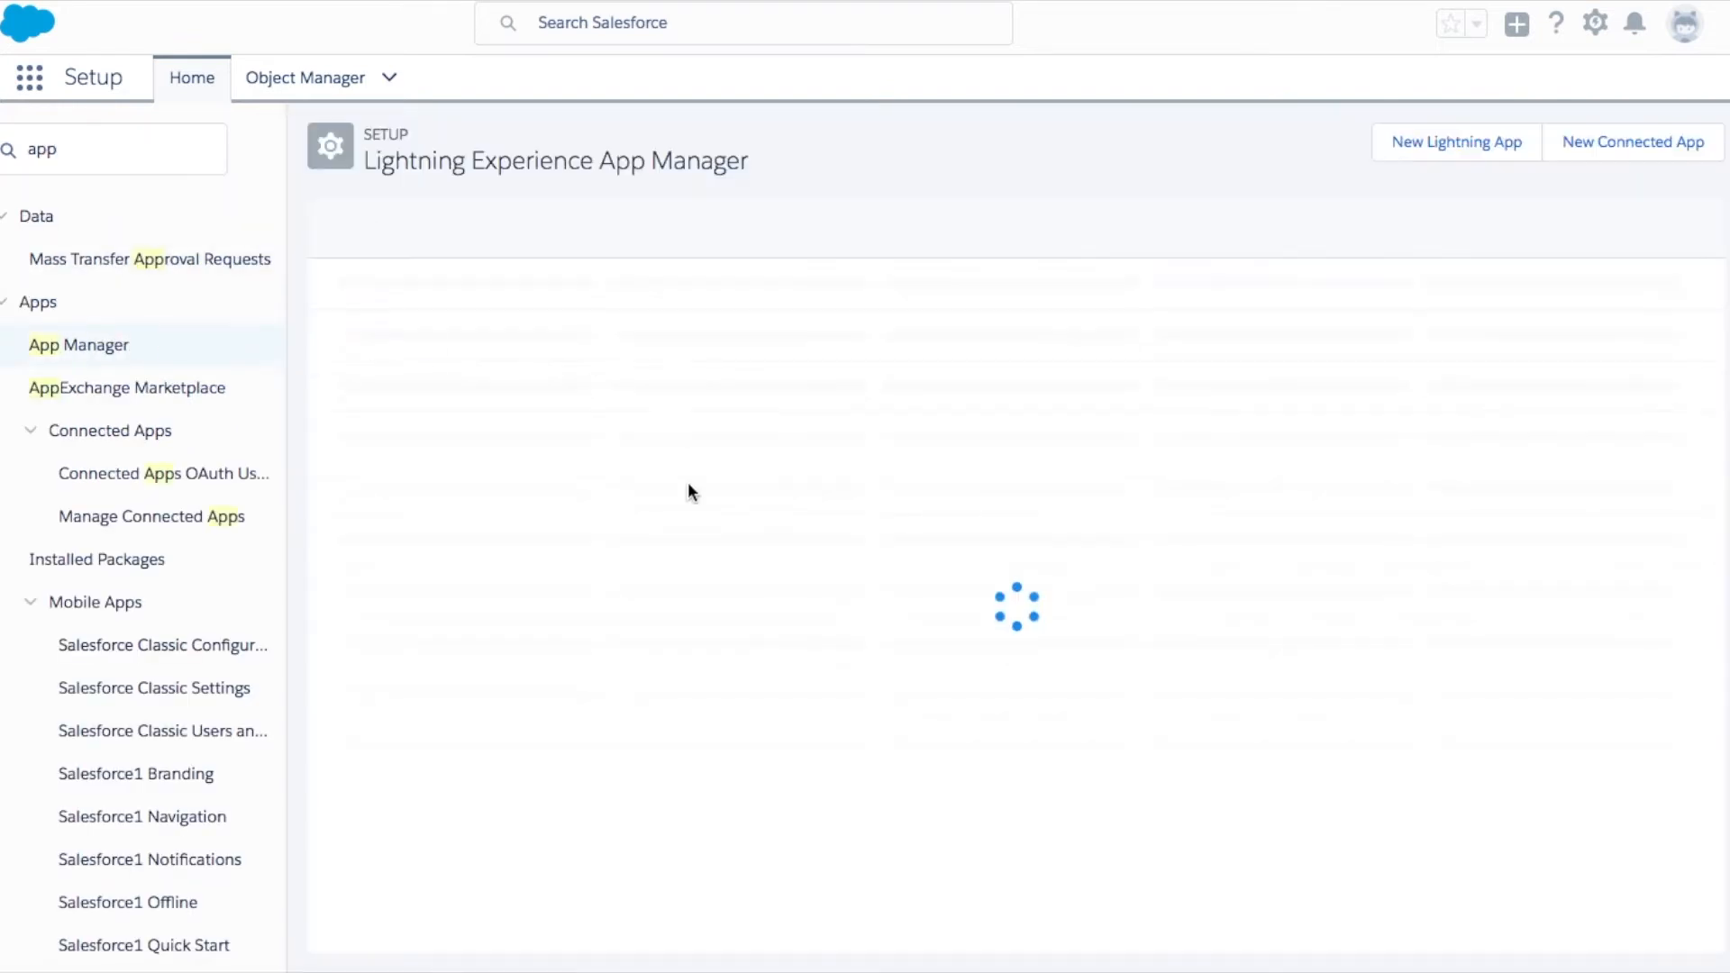
pyautogui.scroll(-1, 820, 651)
pyautogui.scroll(-1, 823, 655)
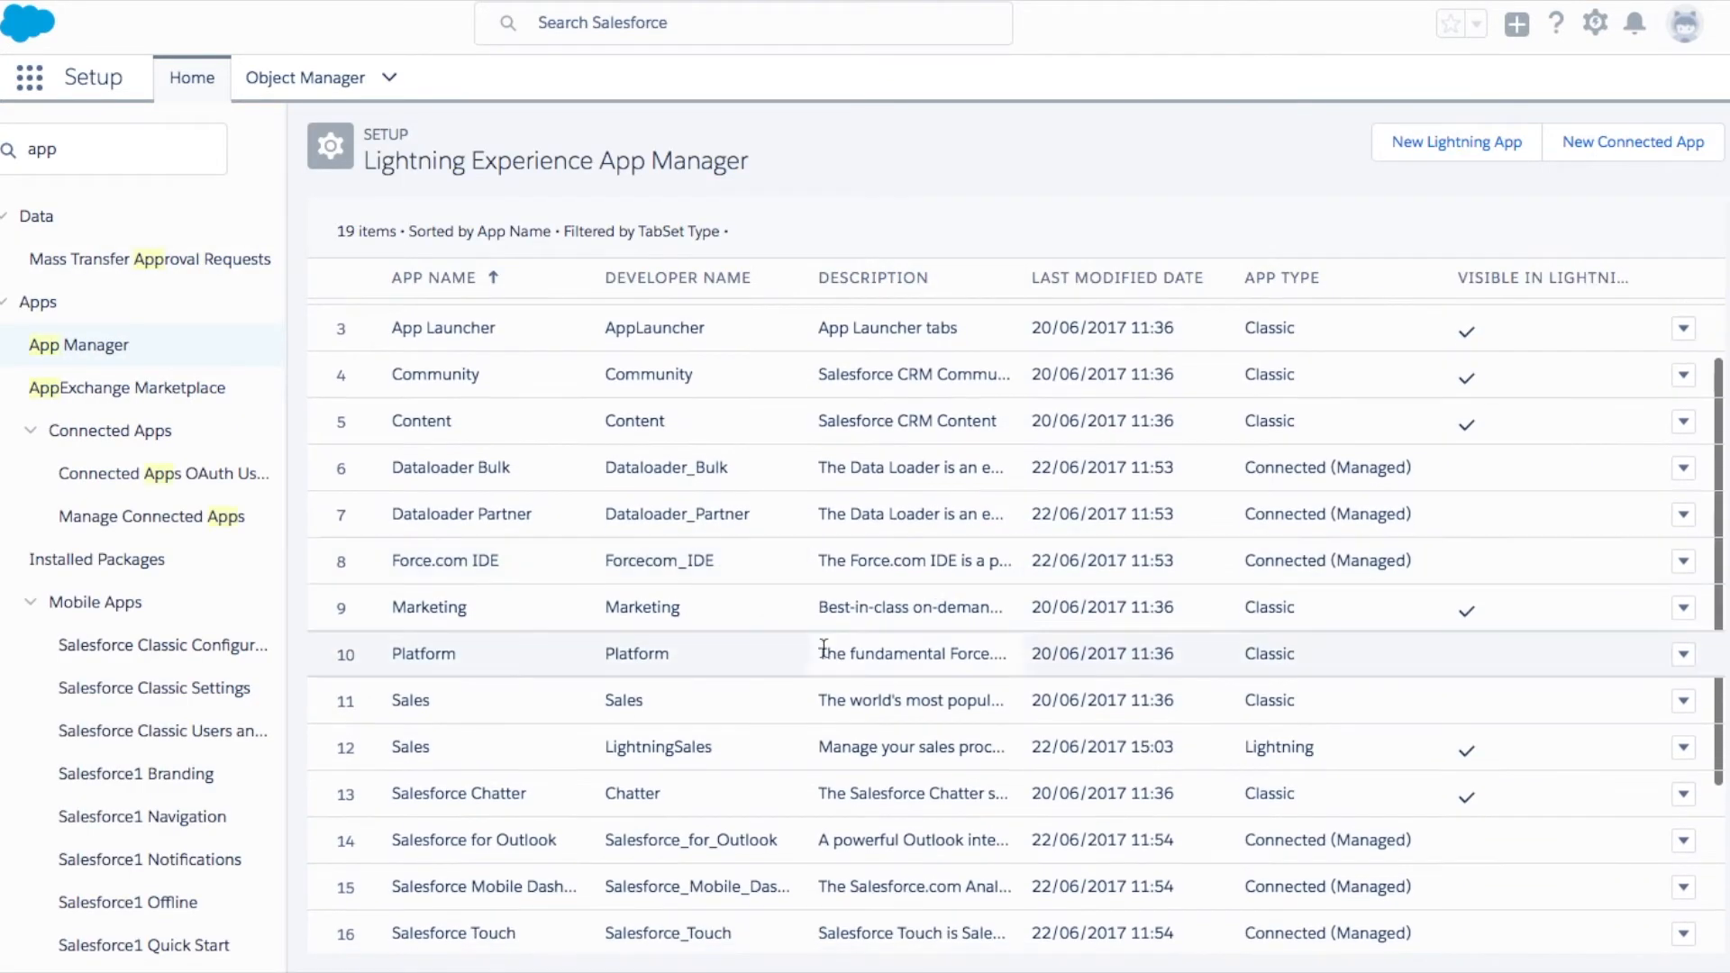
pyautogui.click(1682, 753)
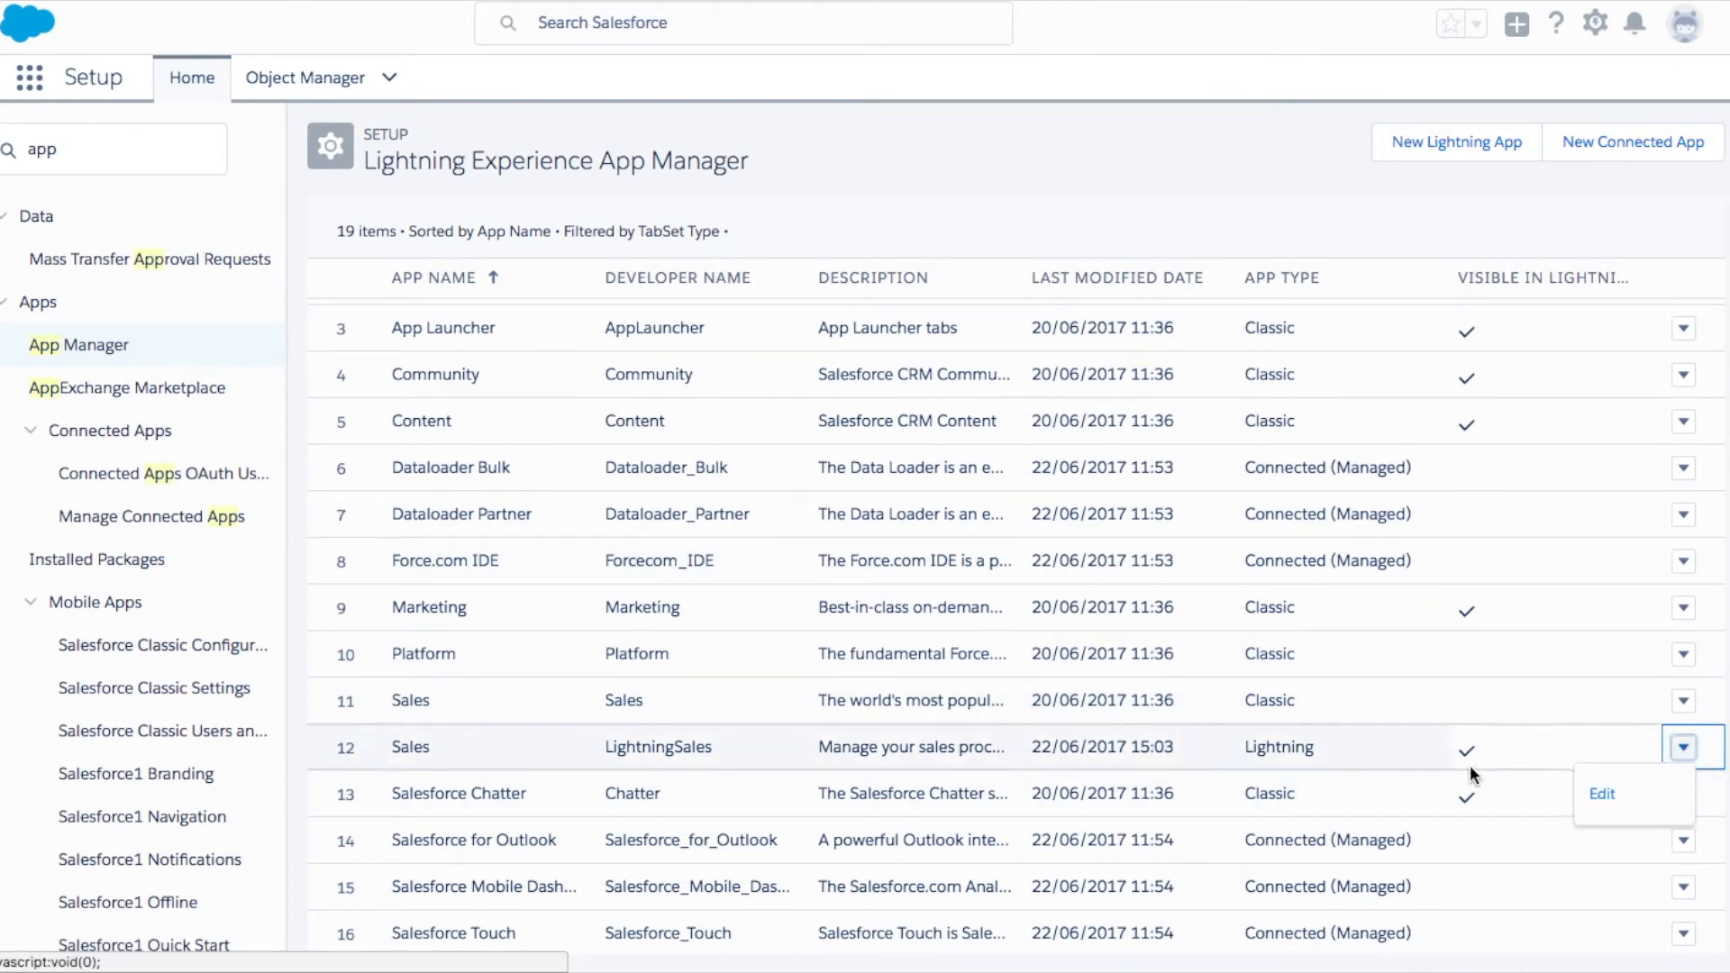
pyautogui.click(1611, 793)
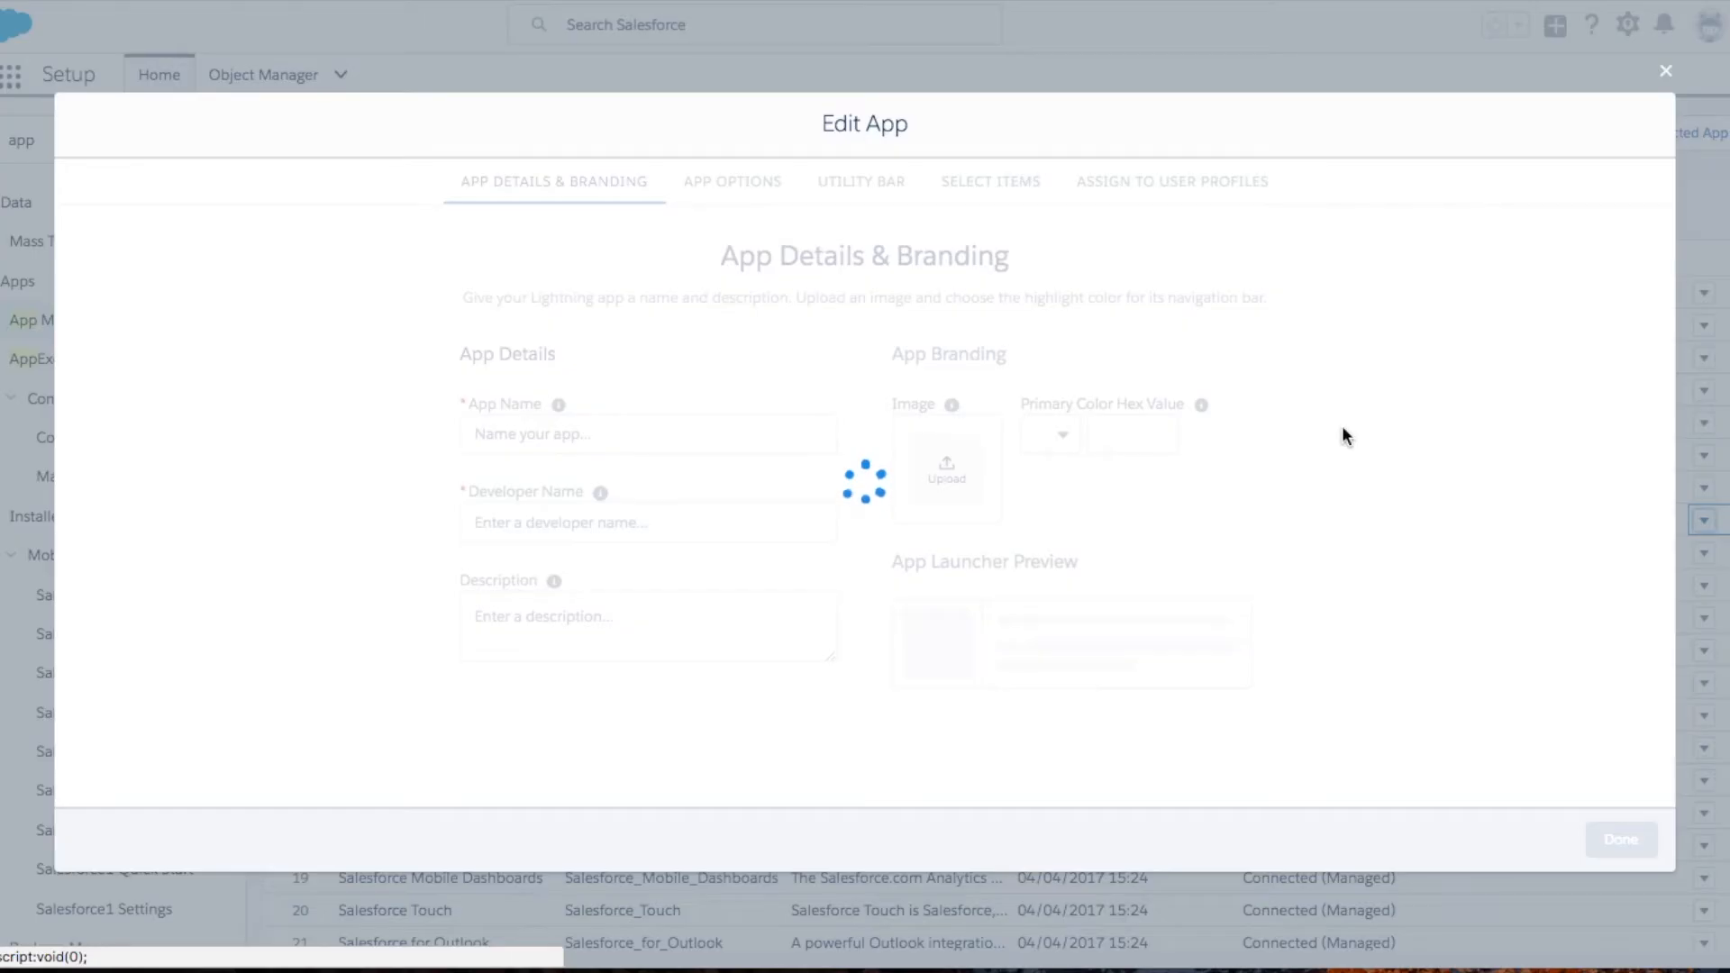
# - Add the Open CTI Softphone component to the Sales app's utility bar
pyautogui.click(847, 193)
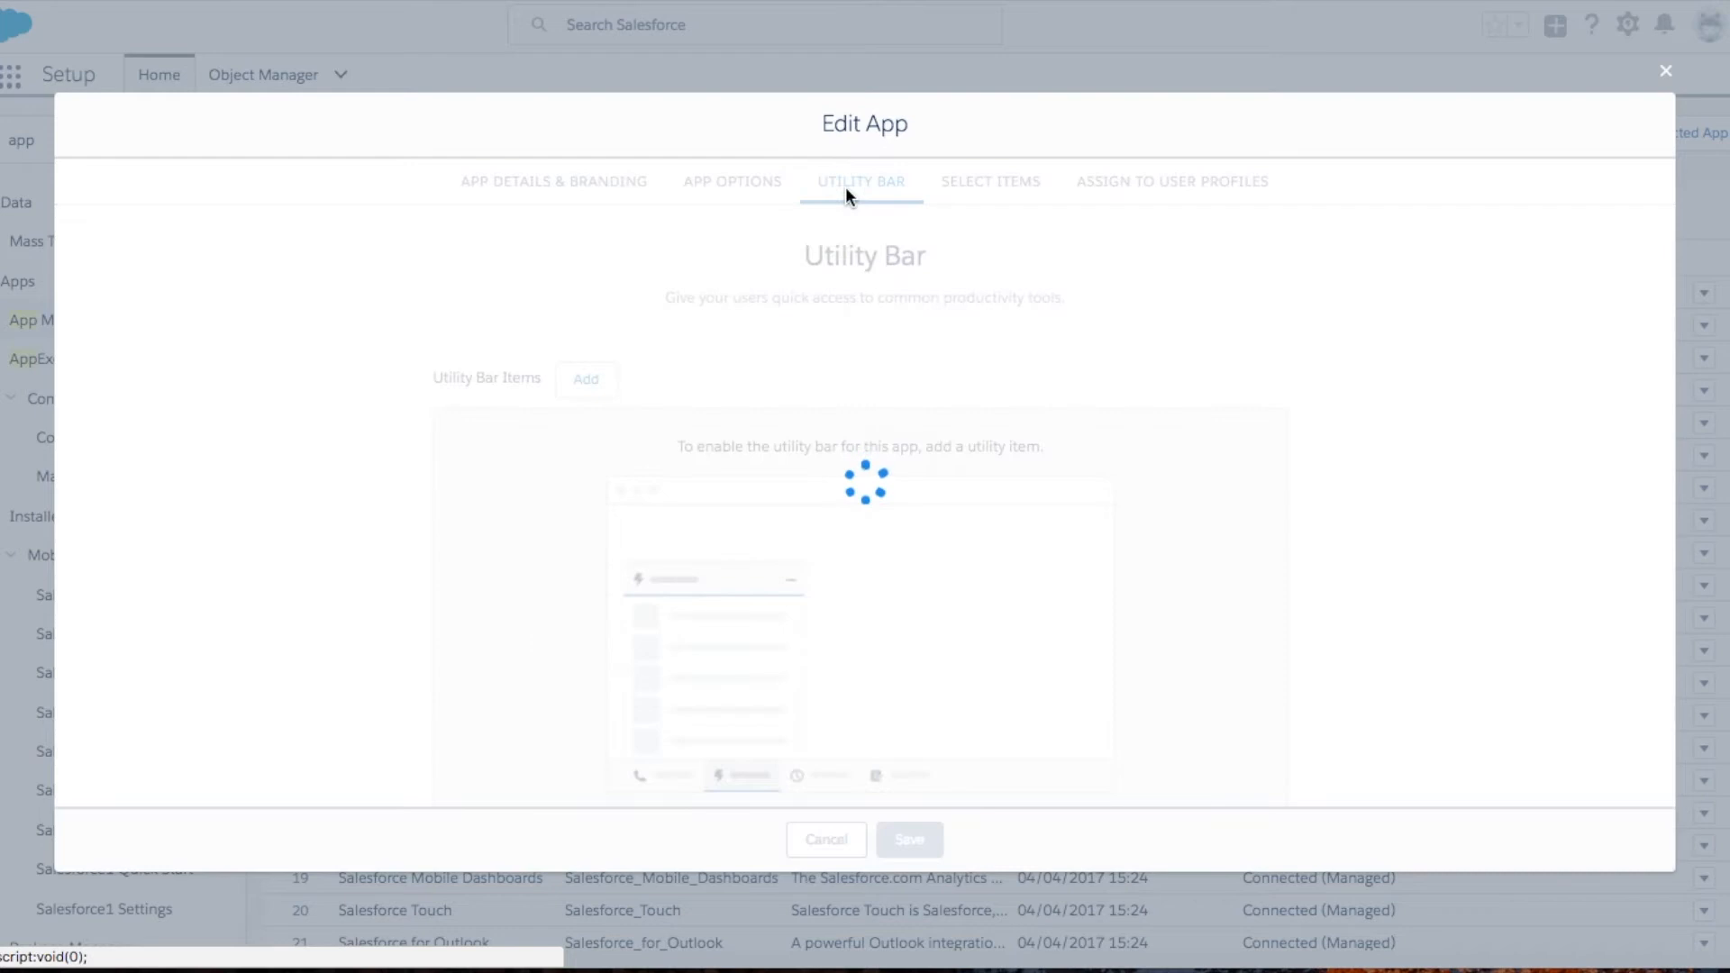
pyautogui.scroll(-2, 640, 348)
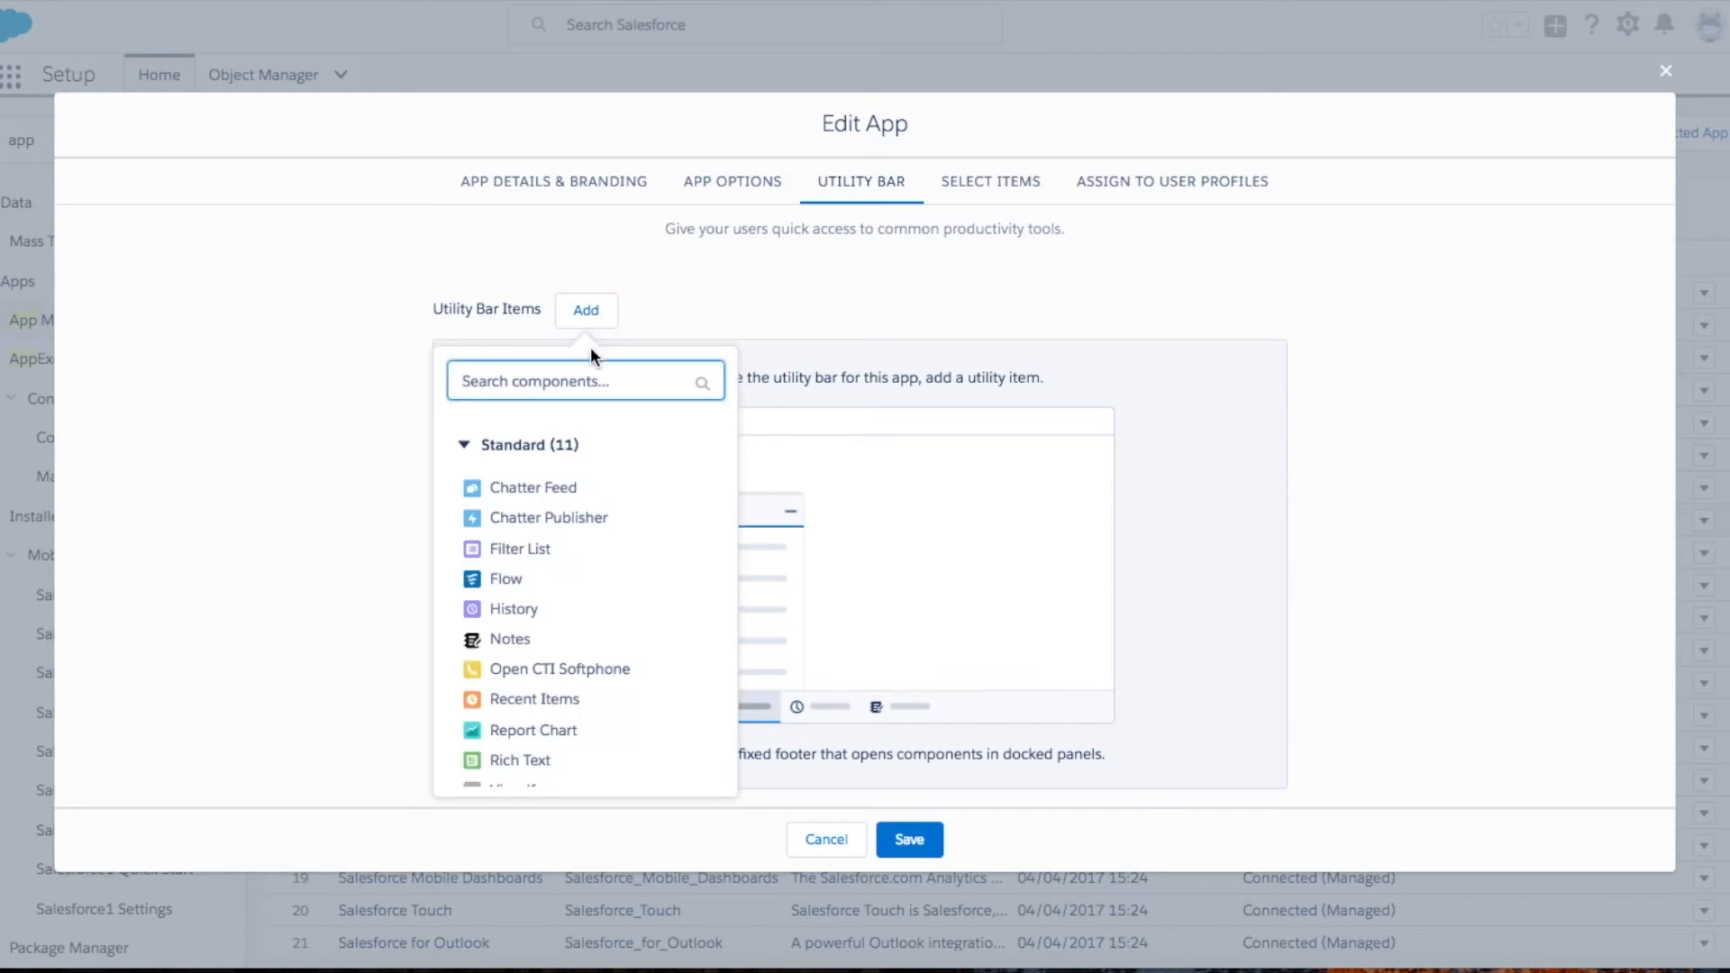
pyautogui.click(577, 670)
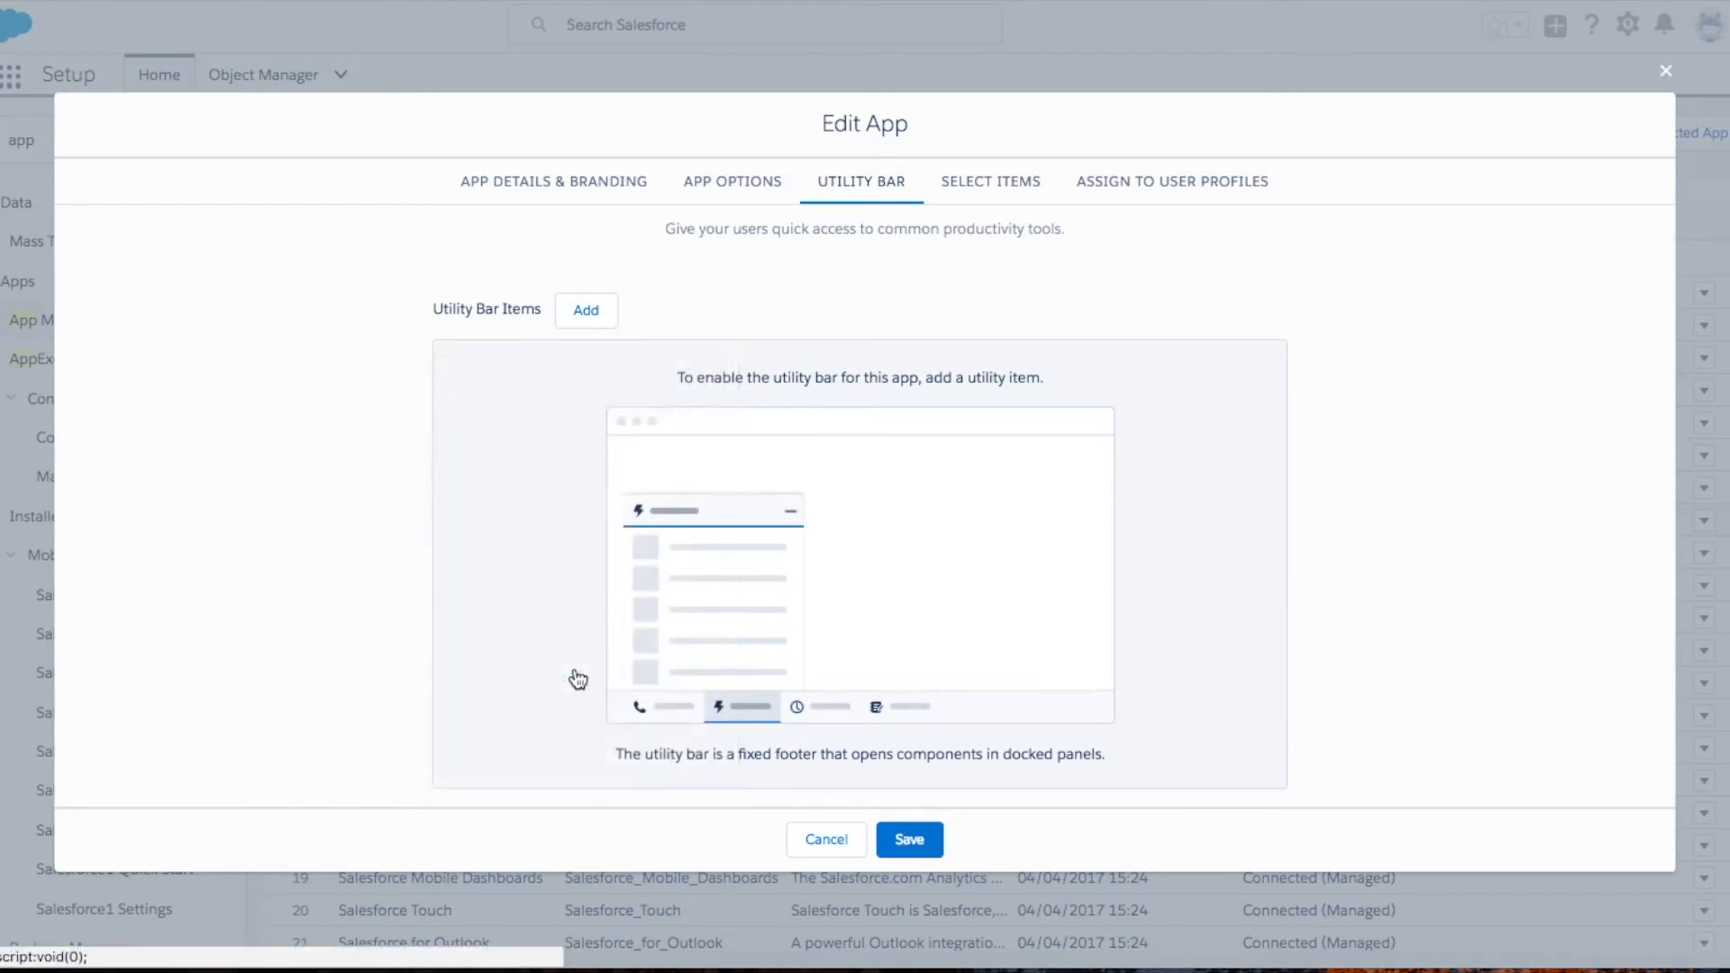
# - Label the softphone utility item "Aircall", save the app changes and finish editing
pyautogui.scroll(-2, 574, 668)
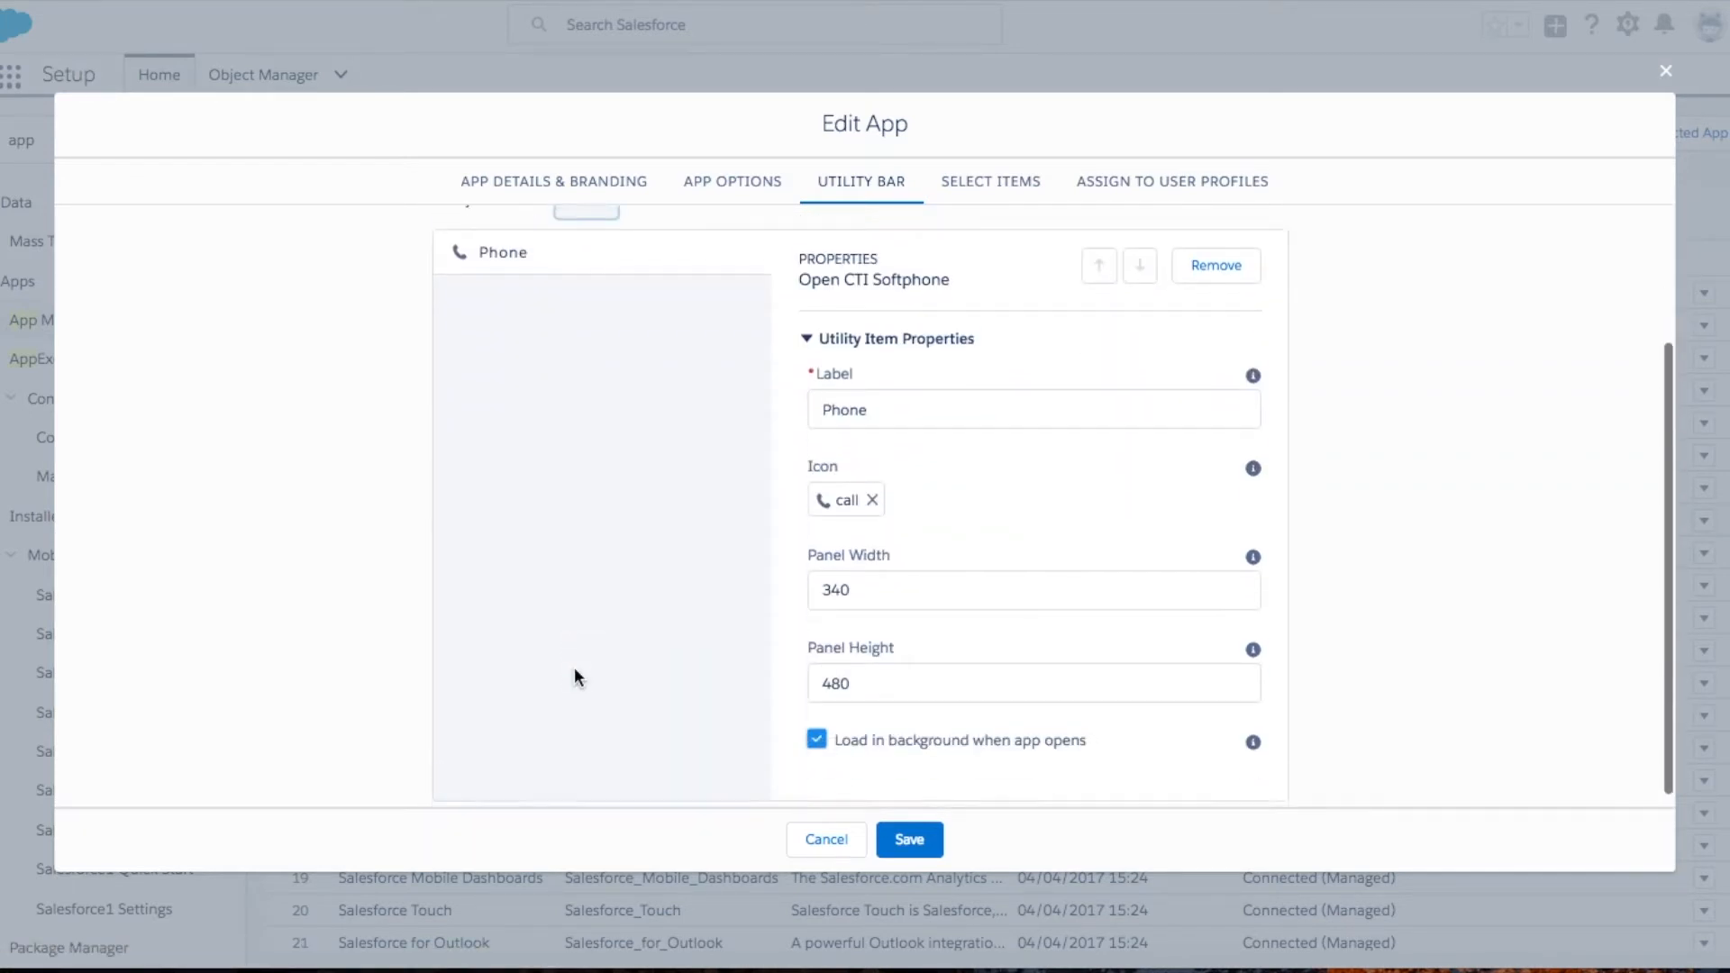
pyautogui.click(857, 404)
pyautogui.doubleClick(857, 403)
pyautogui.write('Aircall')
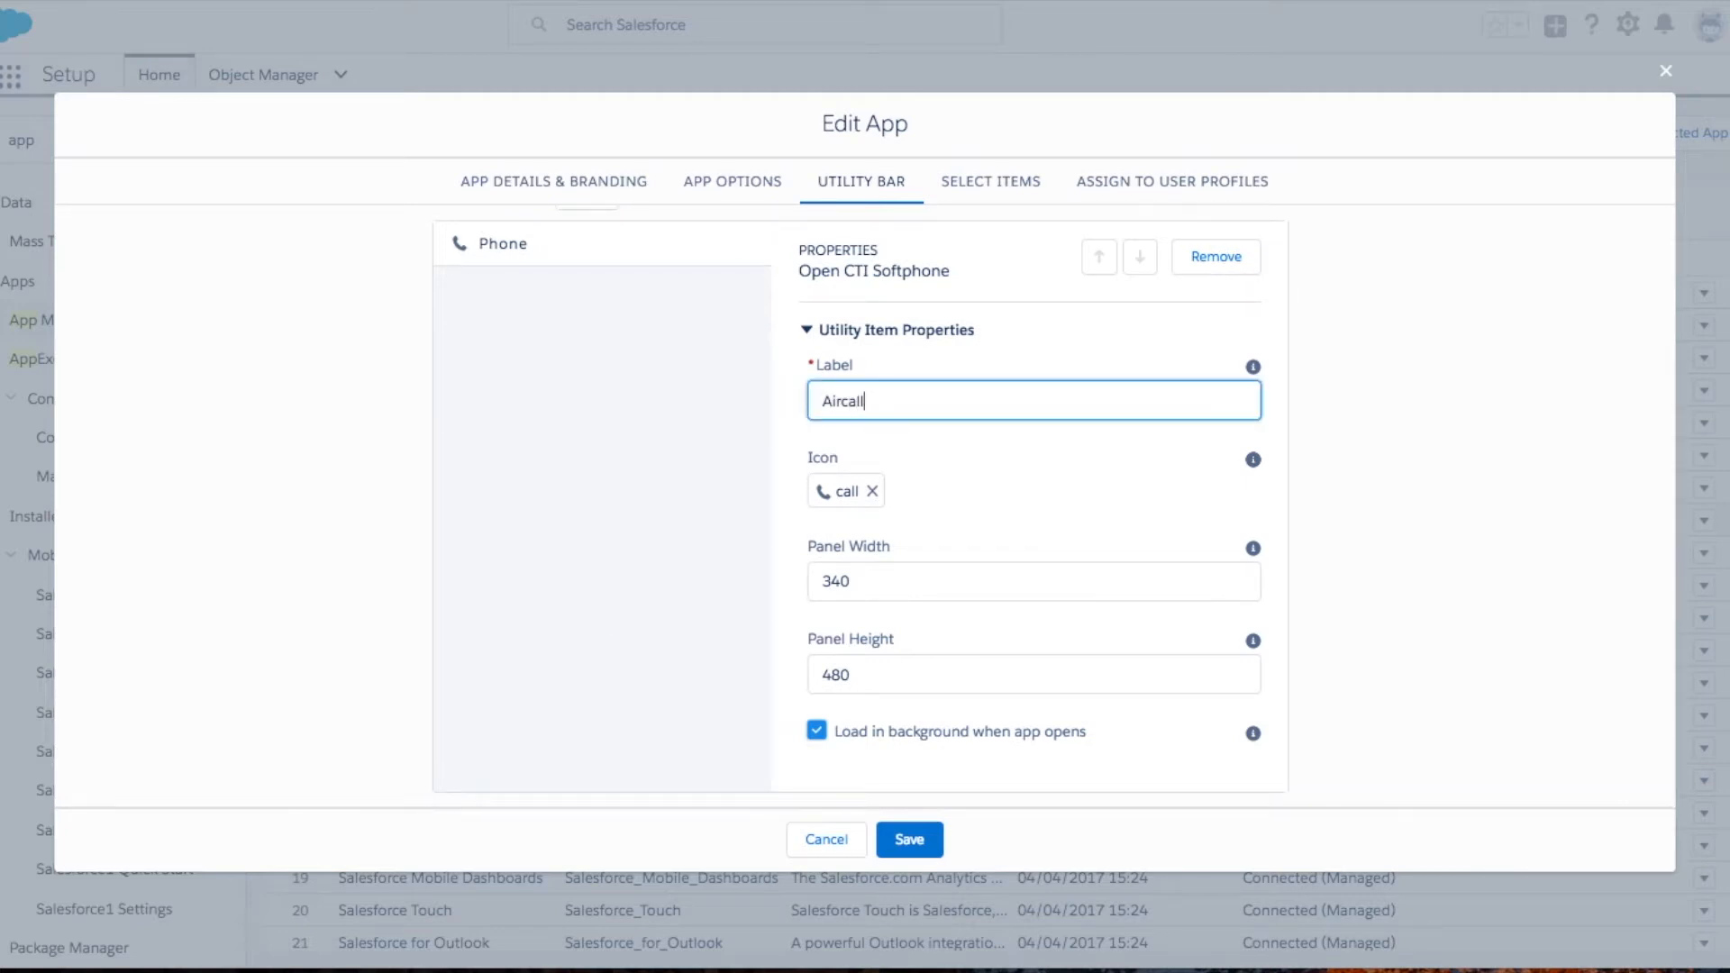
pyautogui.scroll(-1, 928, 559)
pyautogui.click(910, 842)
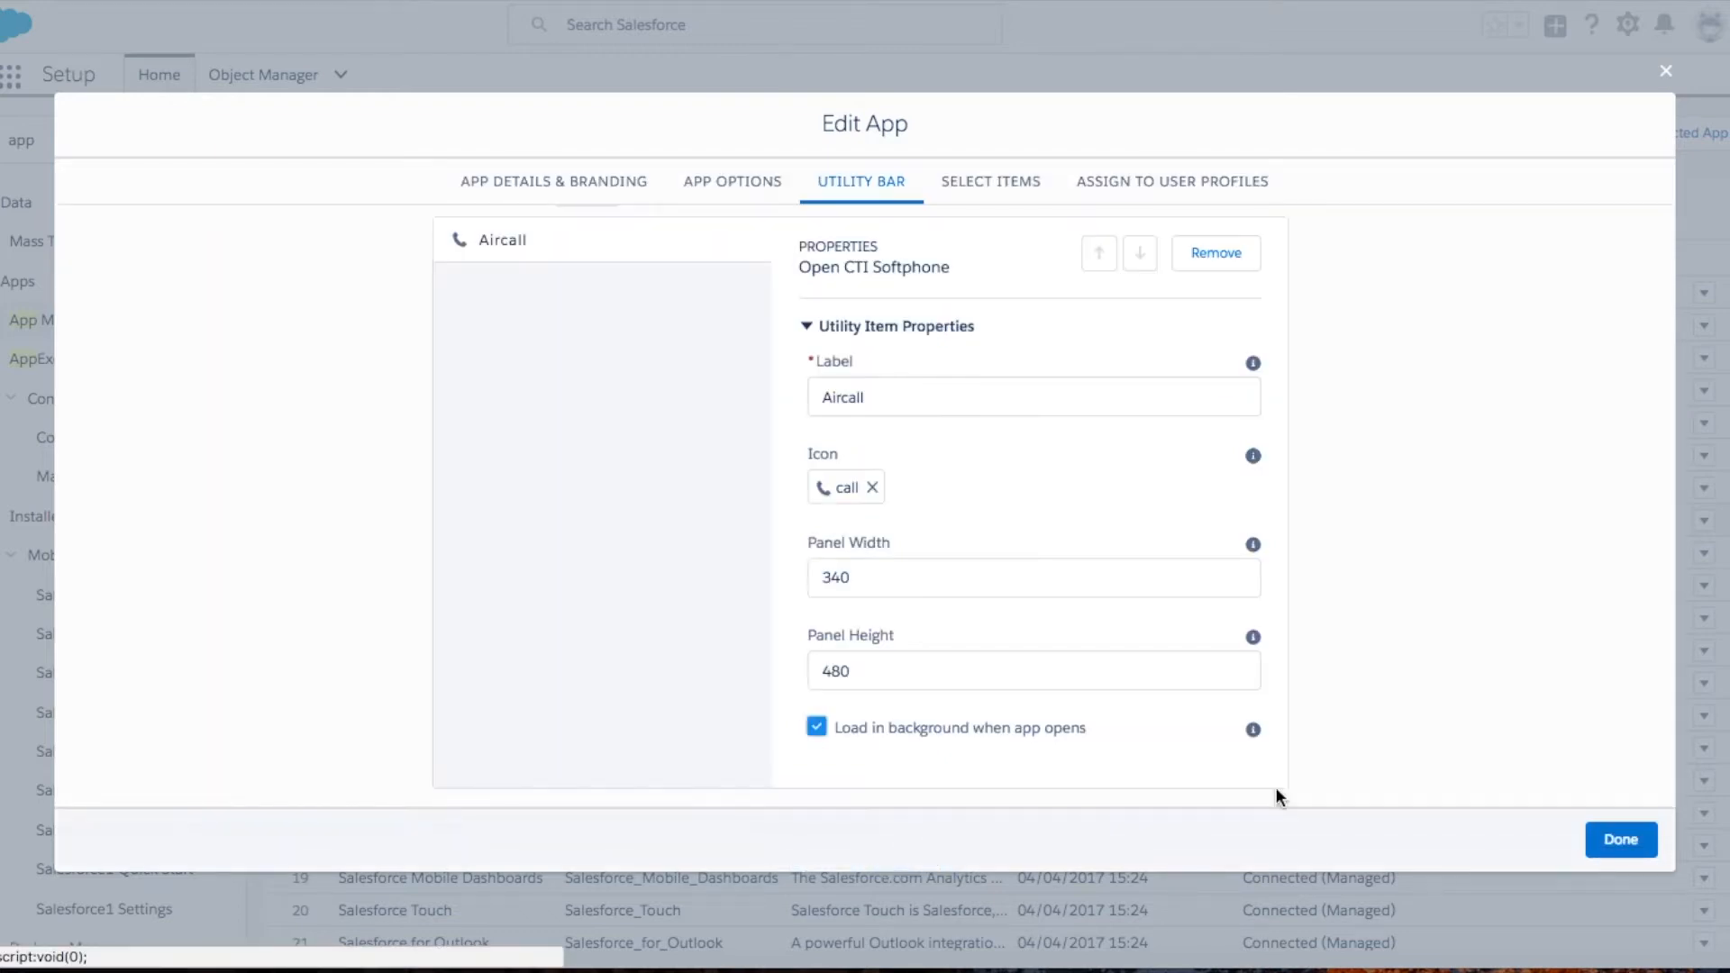
pyautogui.click(1621, 837)
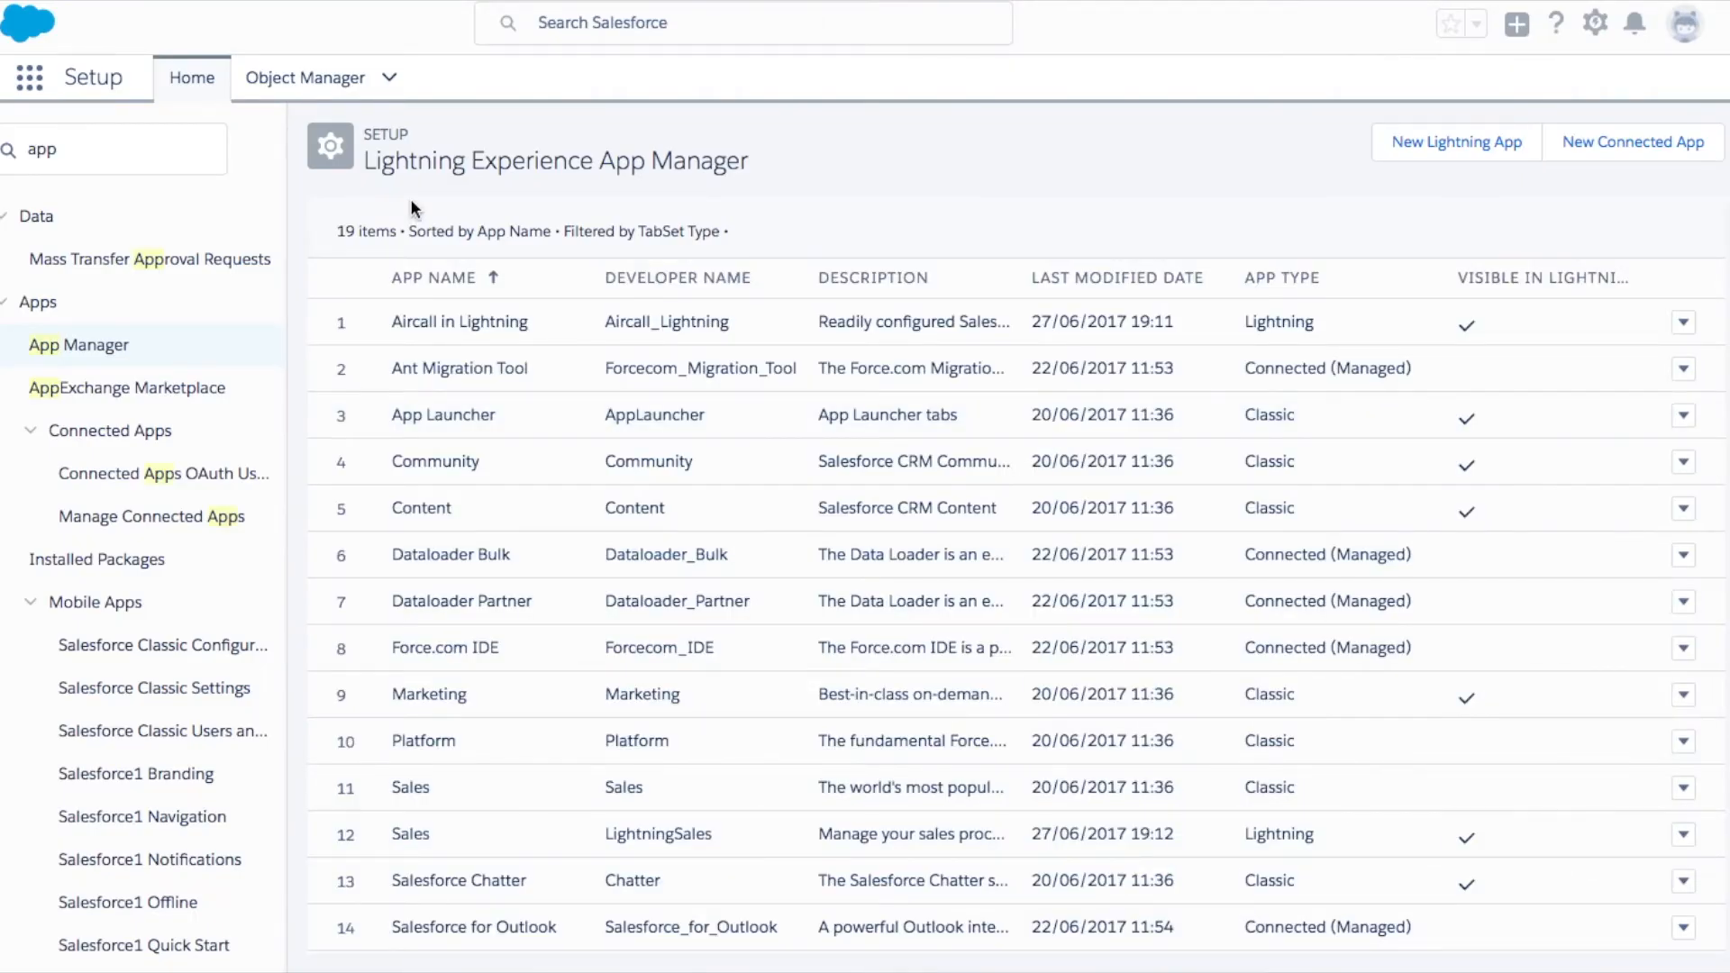
# - Launch the Aircall in Lightning app and open its Aircall Phone utility to check the softphone
pyautogui.click(29, 77)
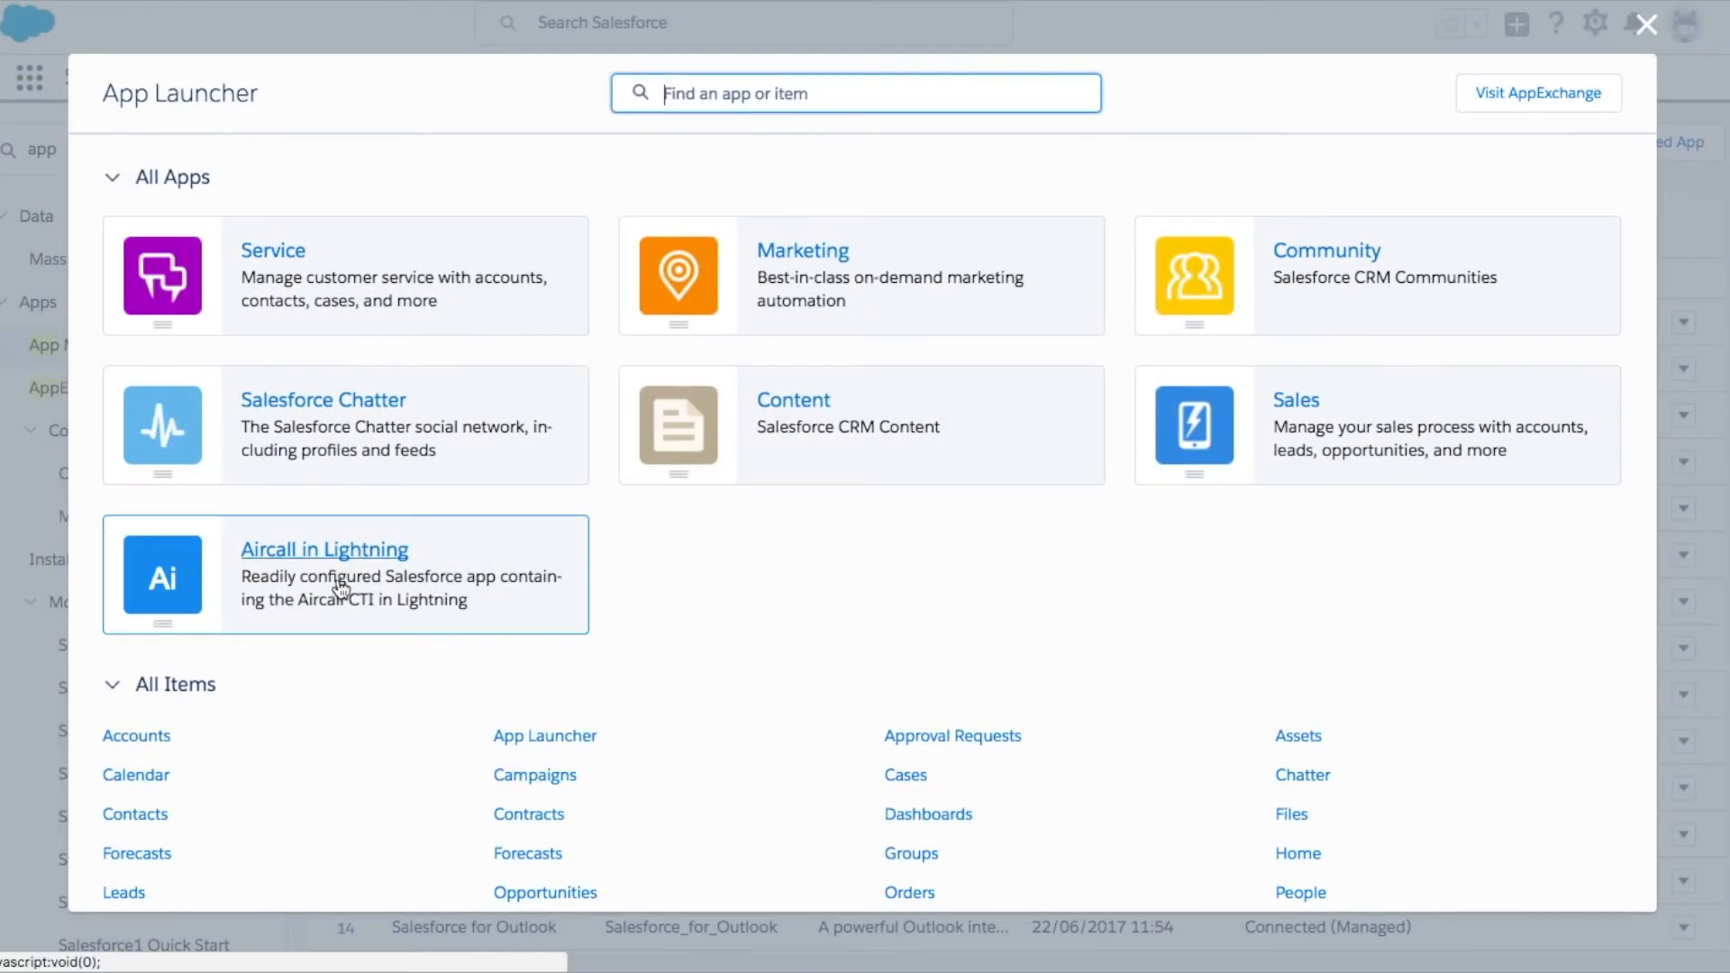
pyautogui.click(347, 551)
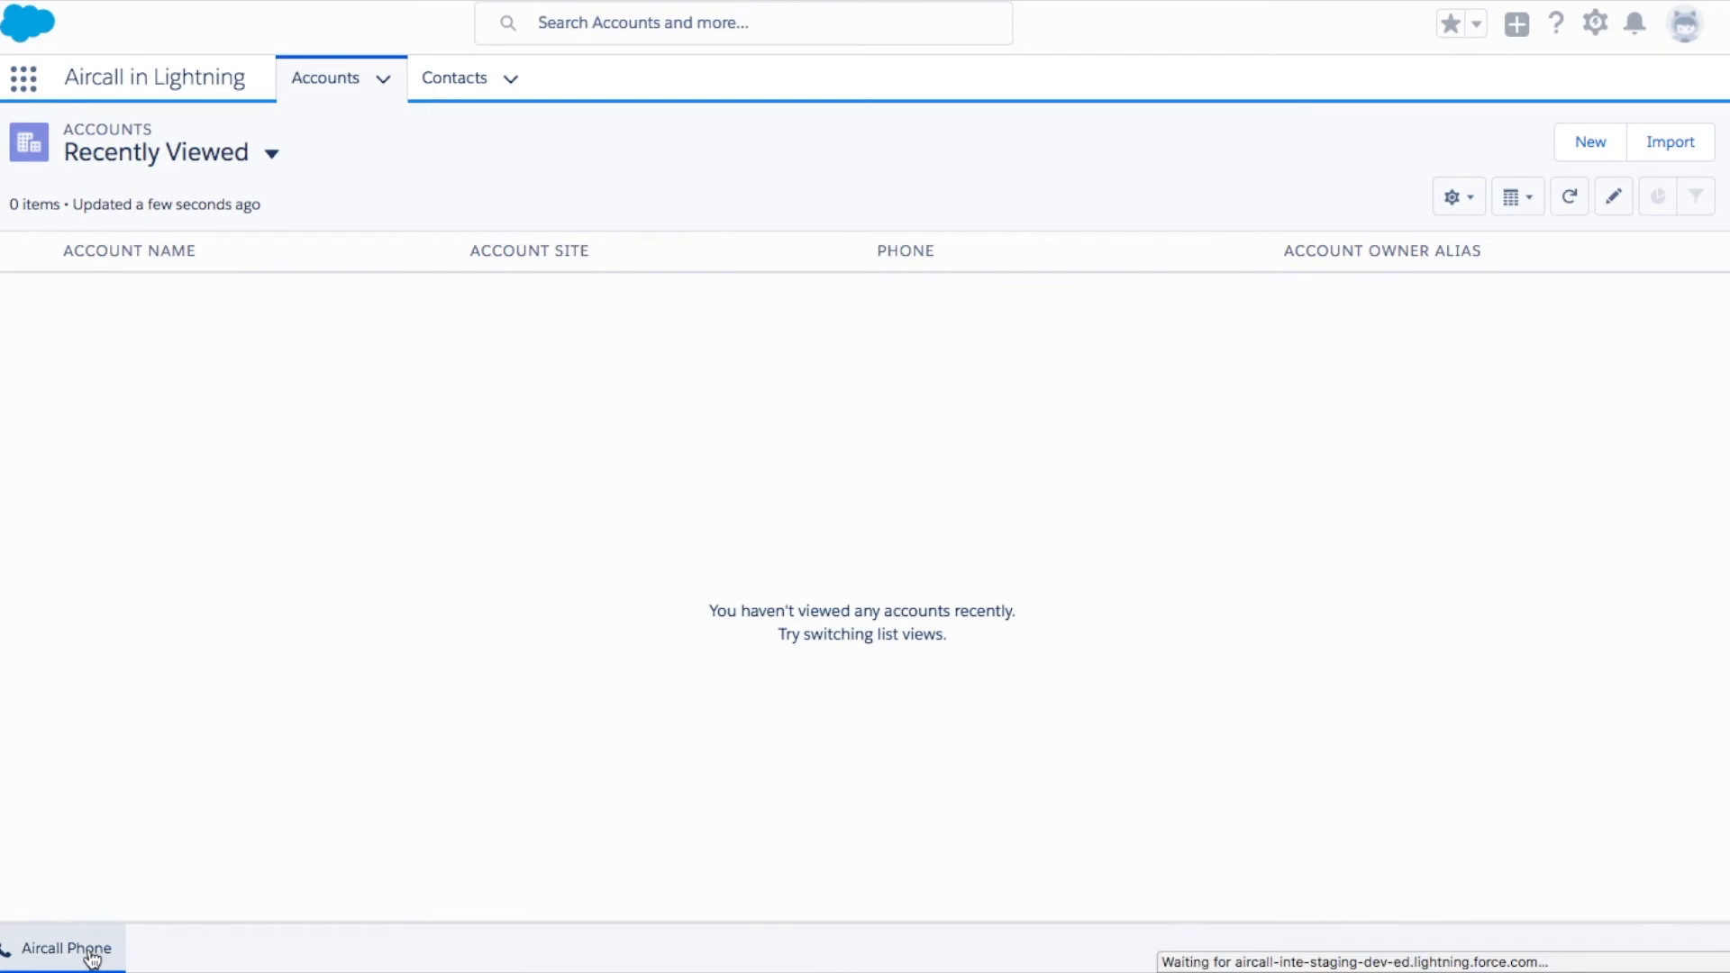
pyautogui.click(91, 959)
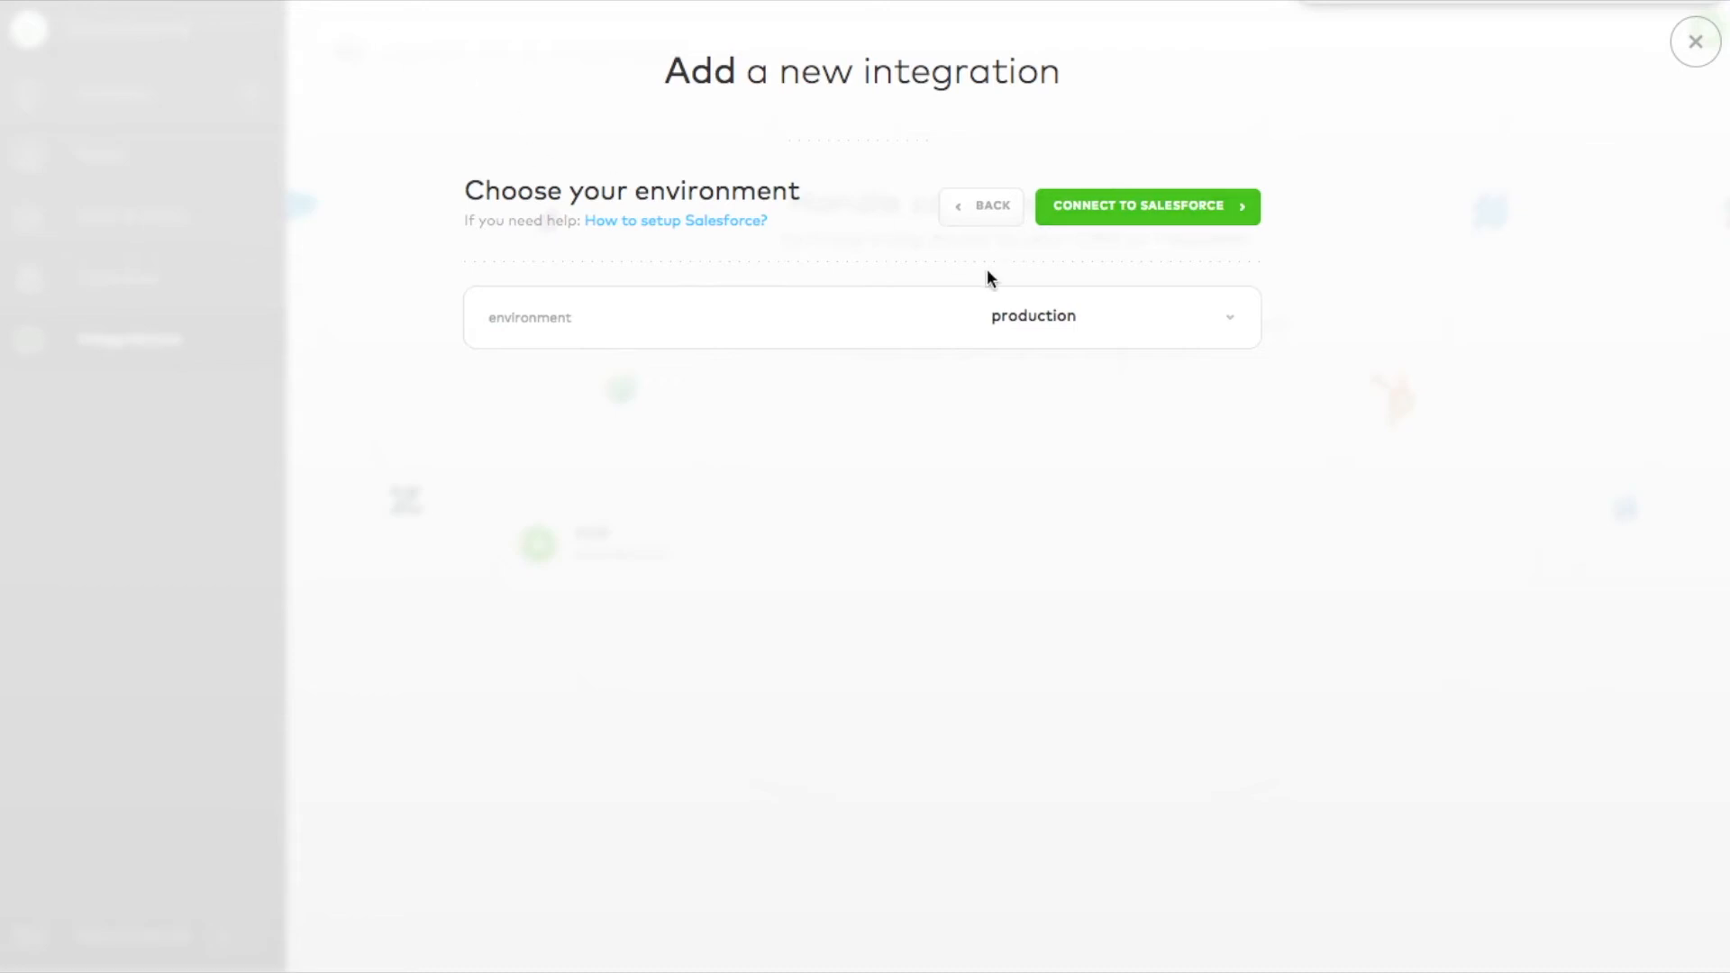
# - Back in the Aircall dashboard, choose the Production environment and connect the integration to Salesforce
pyautogui.click(1052, 312)
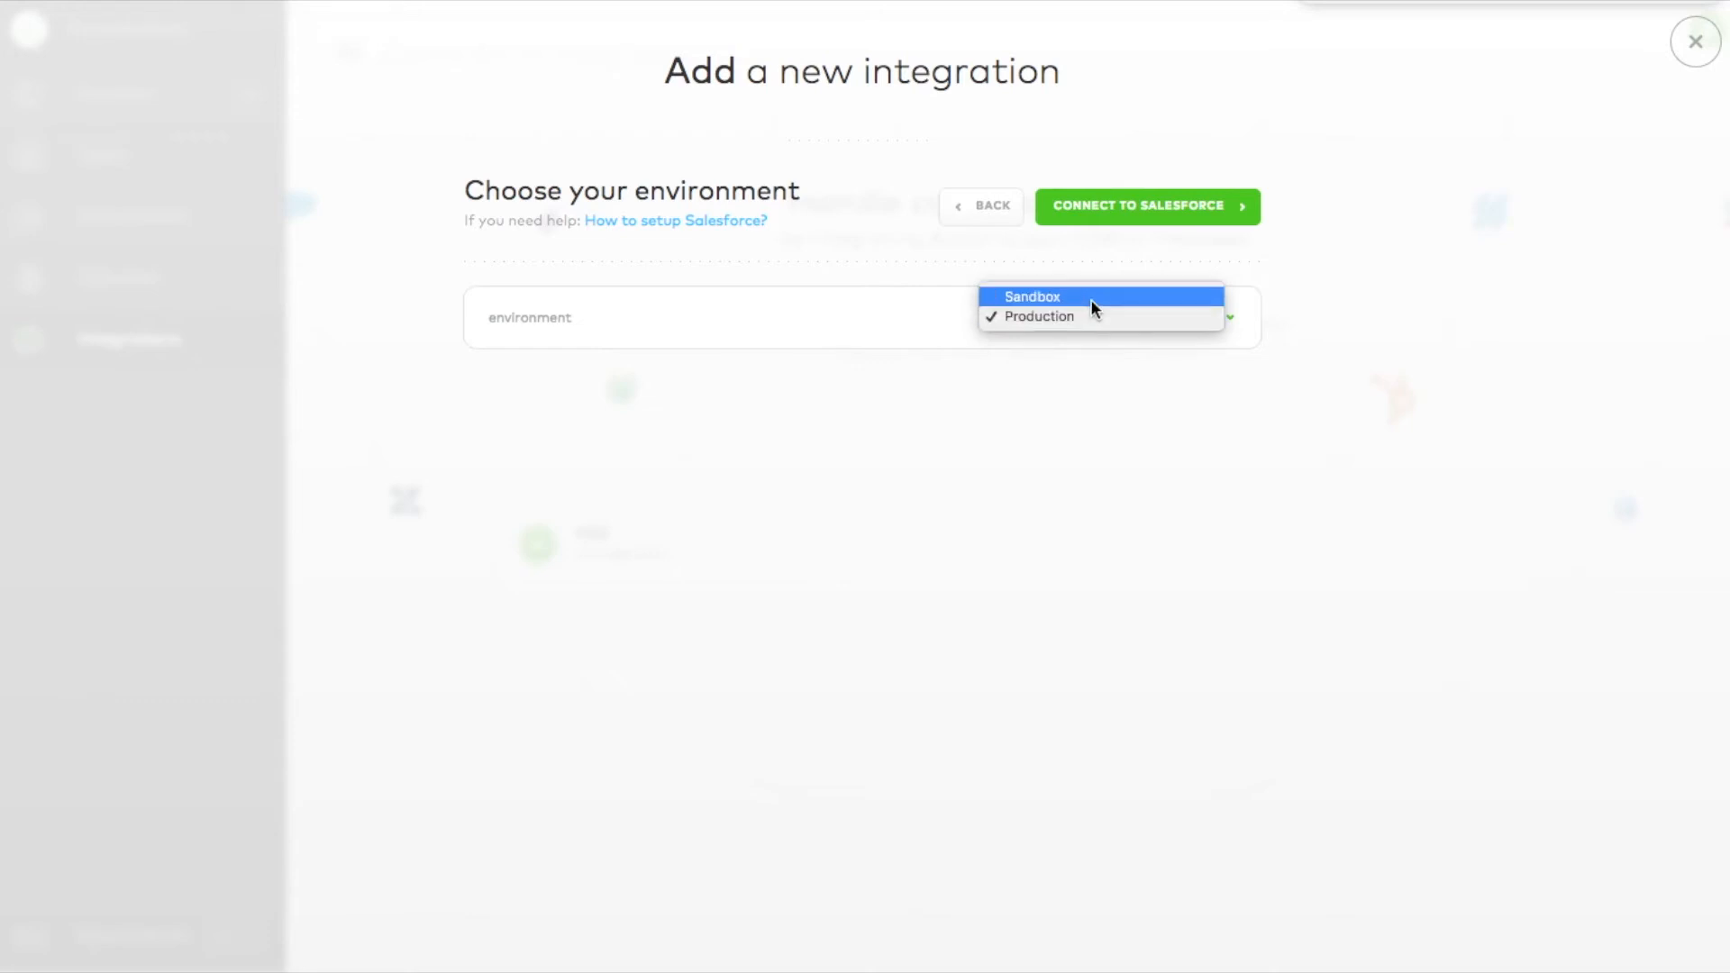
pyautogui.click(1090, 316)
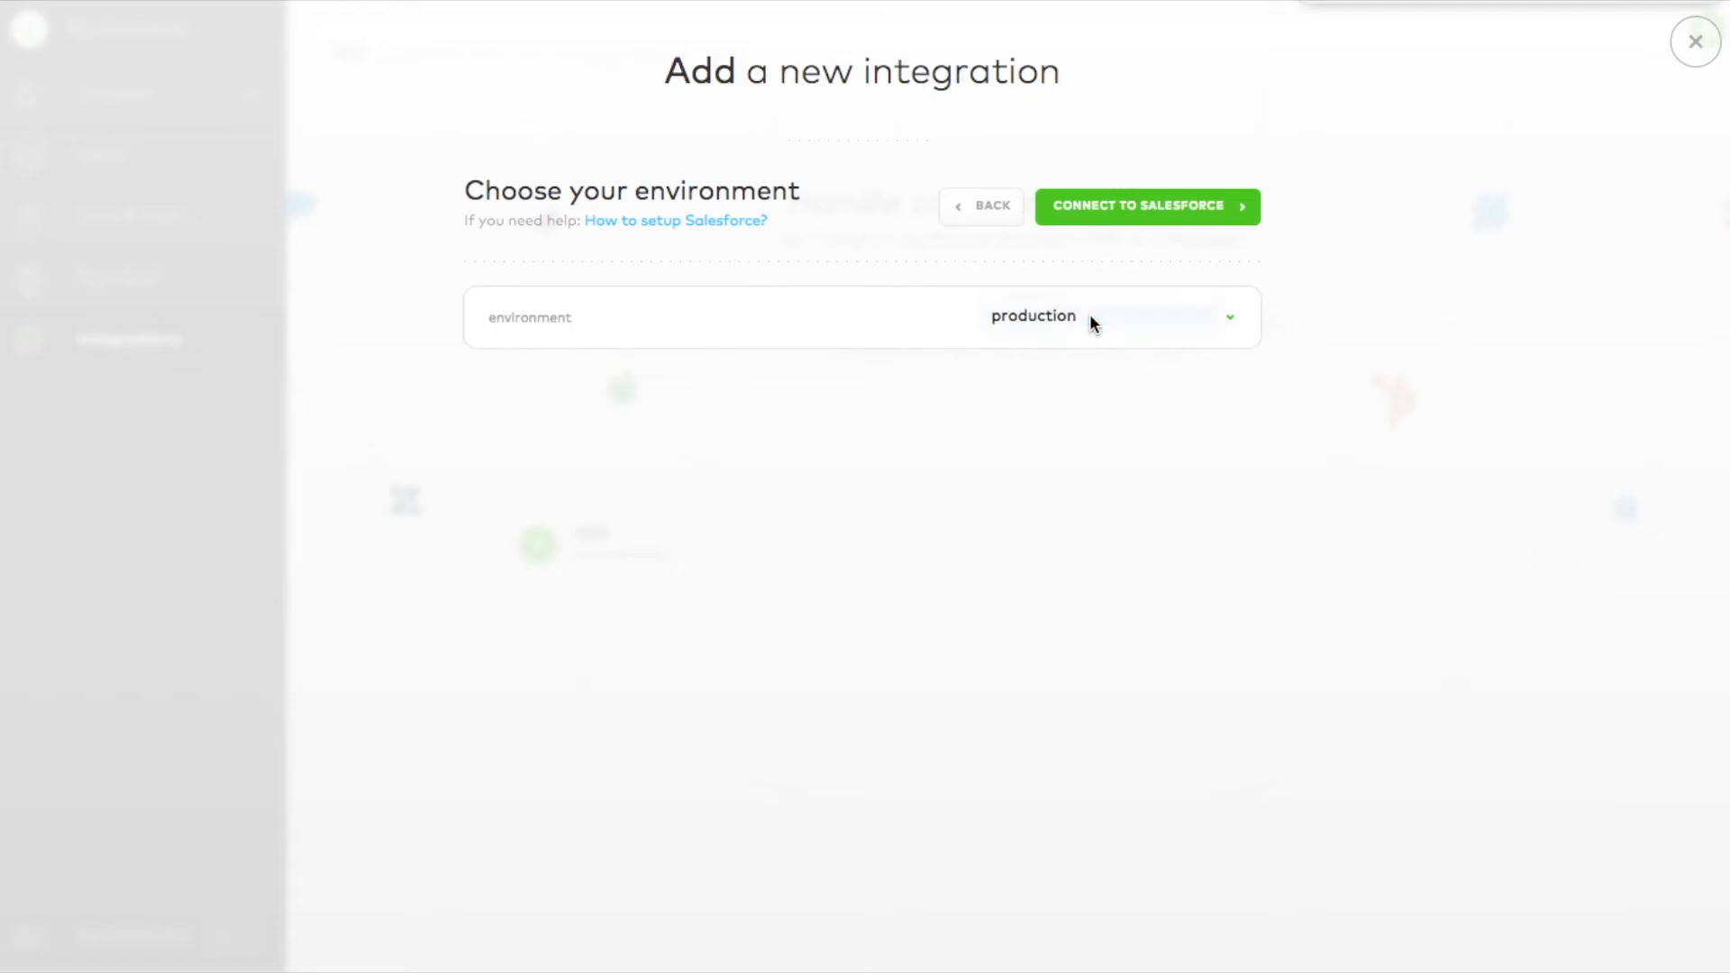
pyautogui.click(1139, 218)
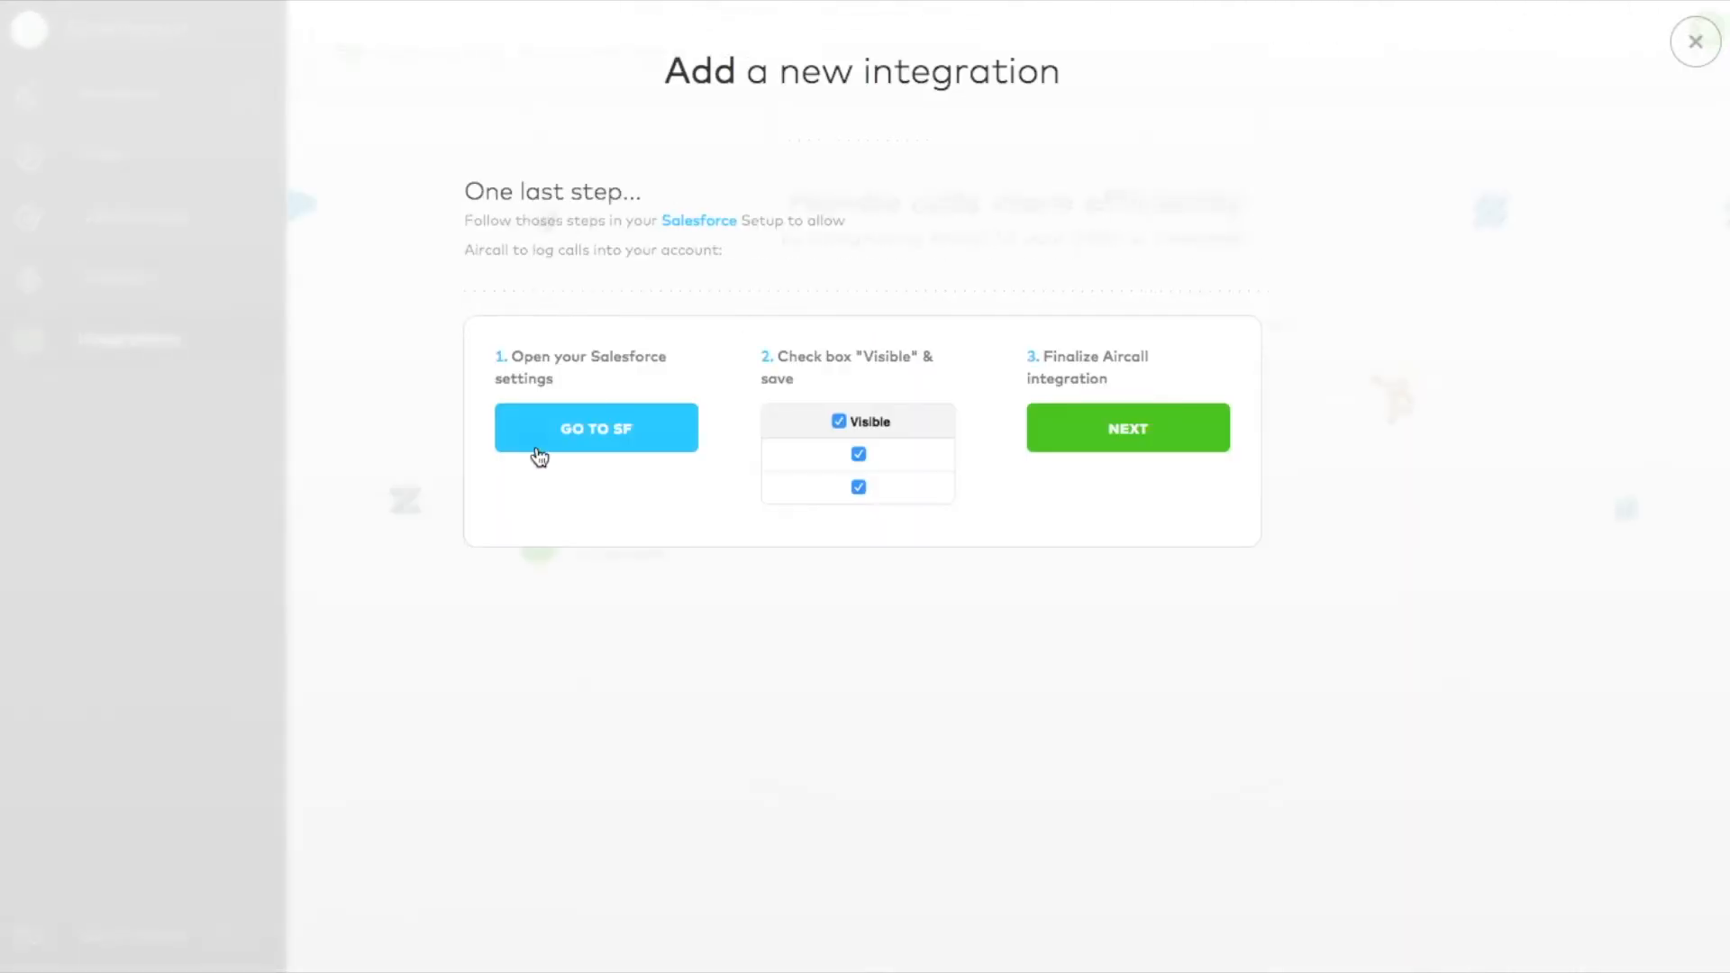
# - Go to the Salesforce field-level security settings for Type, make the field visible to all profiles and save
pyautogui.click(554, 449)
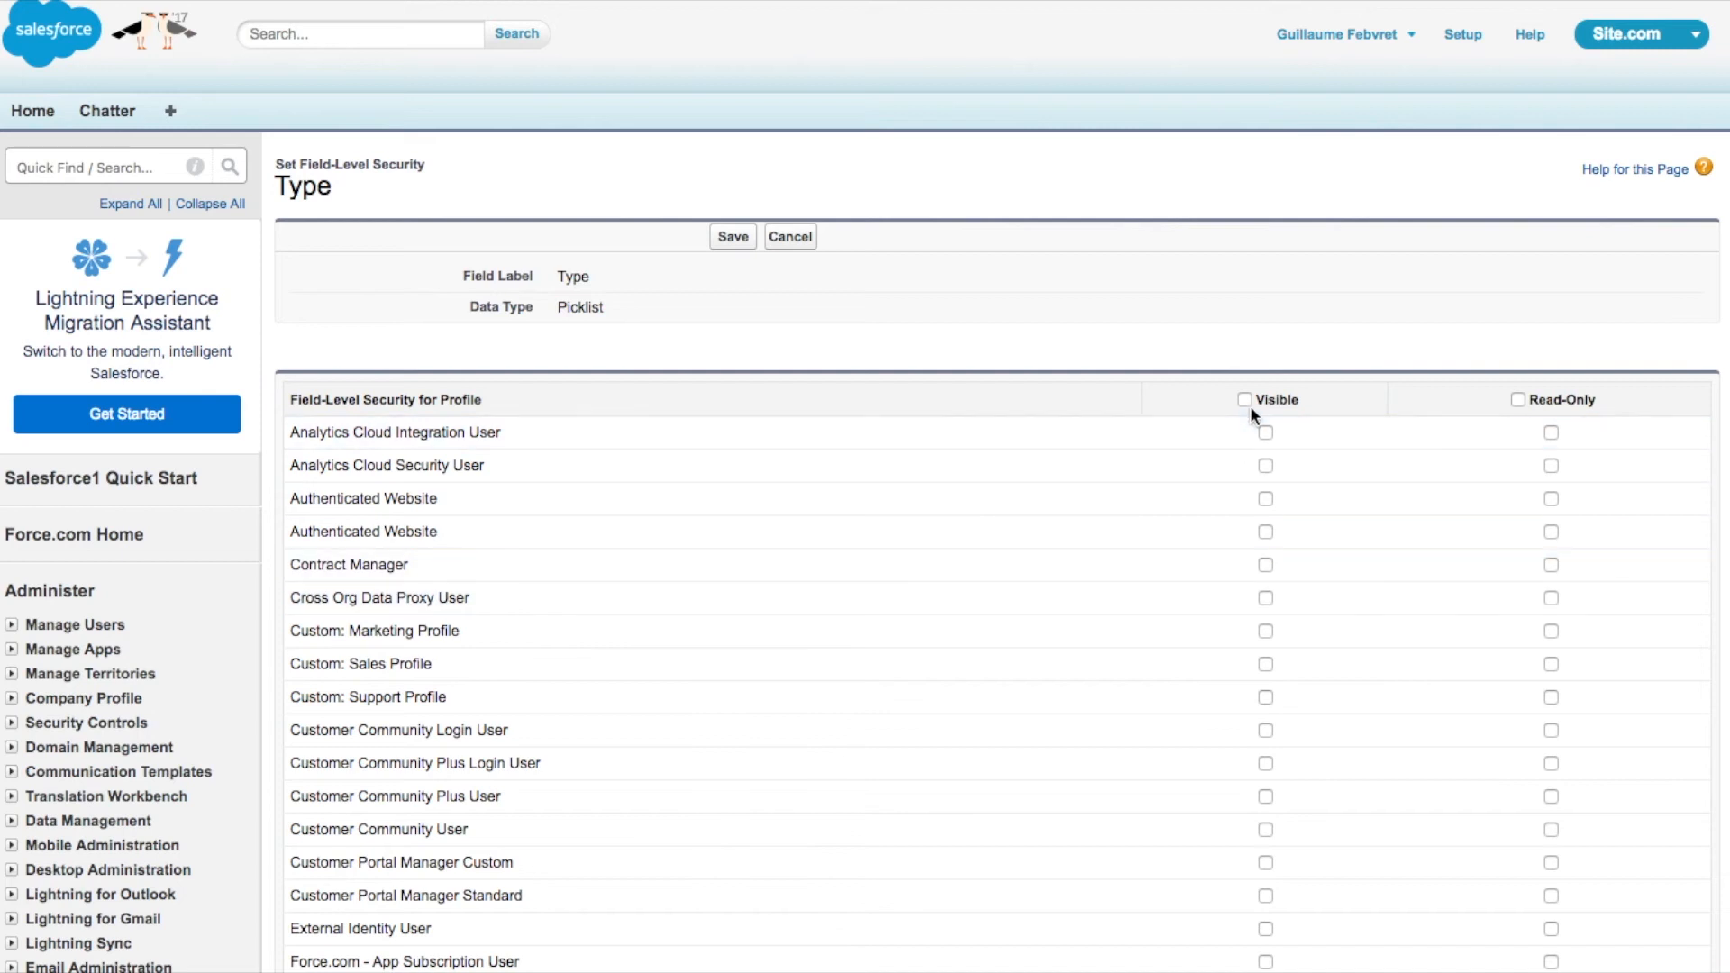
pyautogui.click(1245, 399)
pyautogui.scroll(-1, 1146, 624)
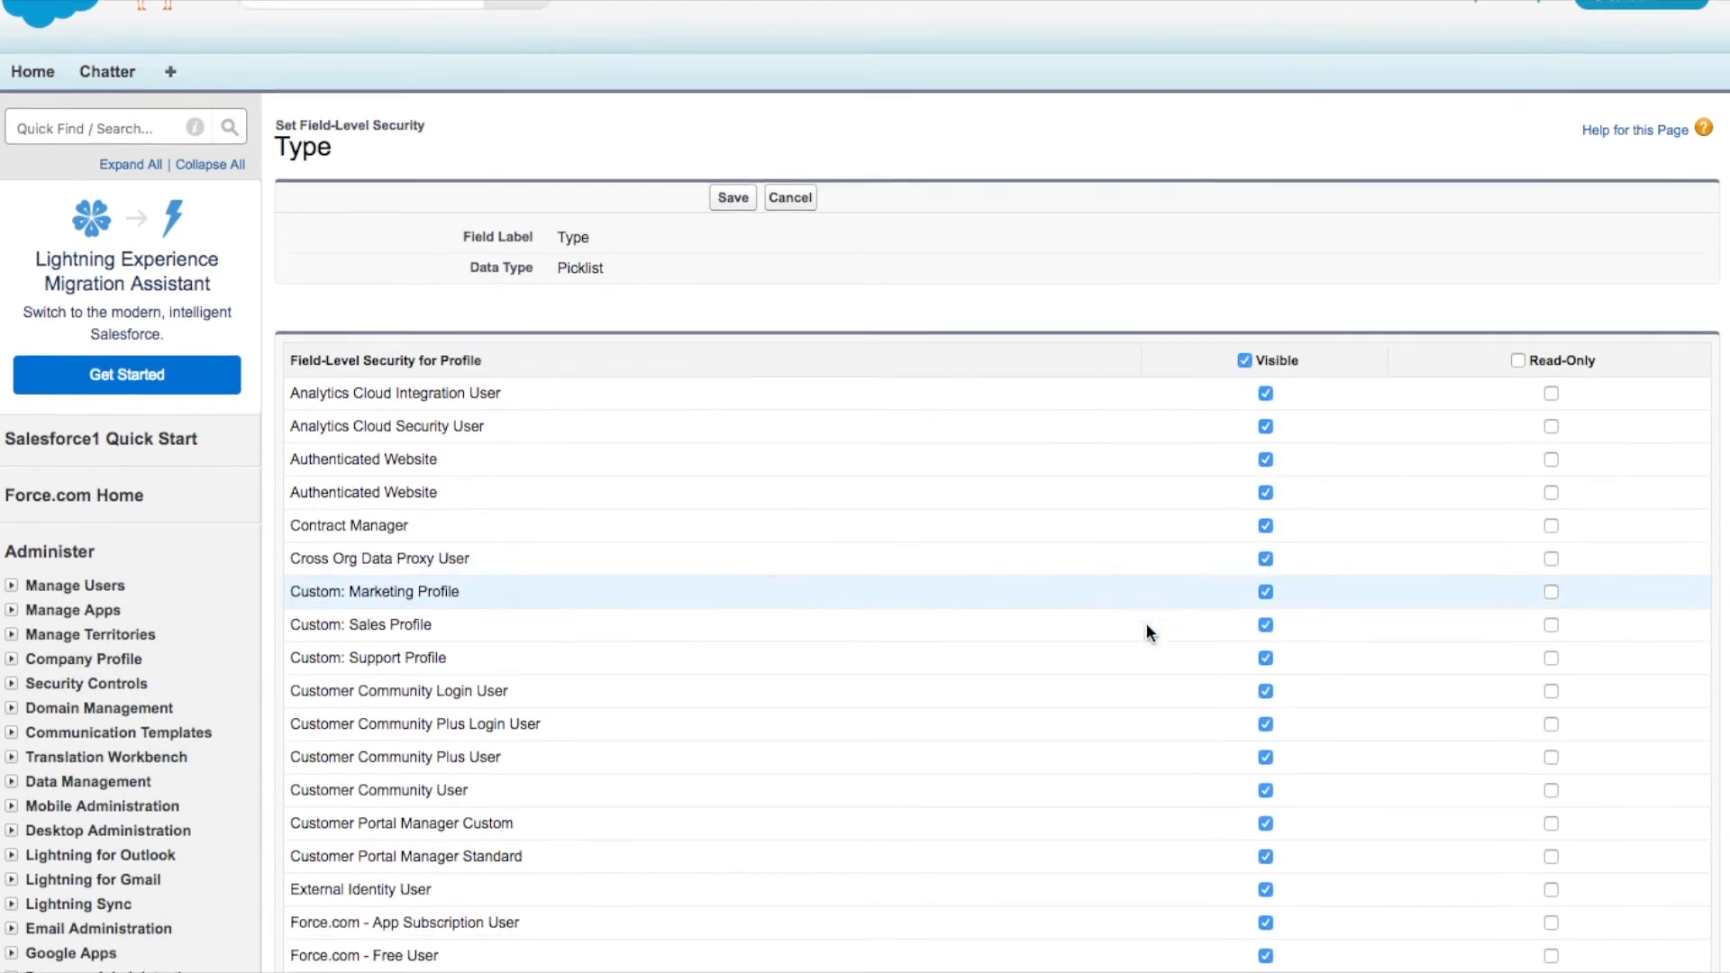
pyautogui.scroll(1, 1147, 623)
pyautogui.click(733, 240)
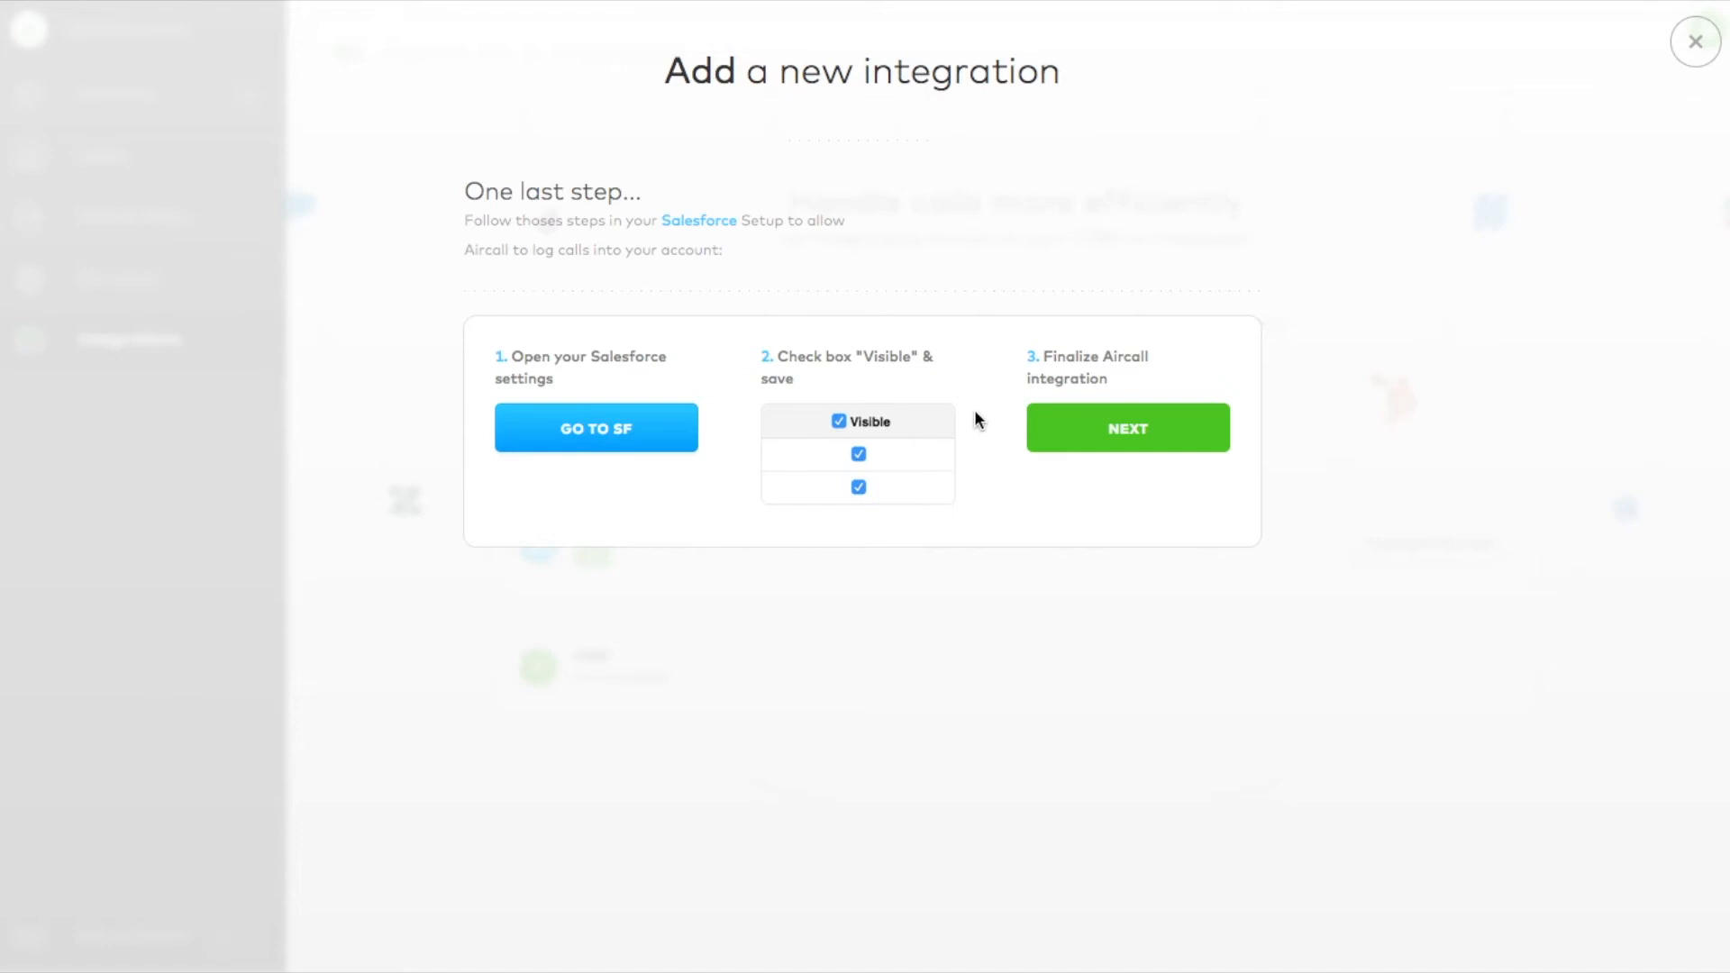
# - Finalize the Aircall integration with Salesforce and open its settings for editing
pyautogui.click(1124, 428)
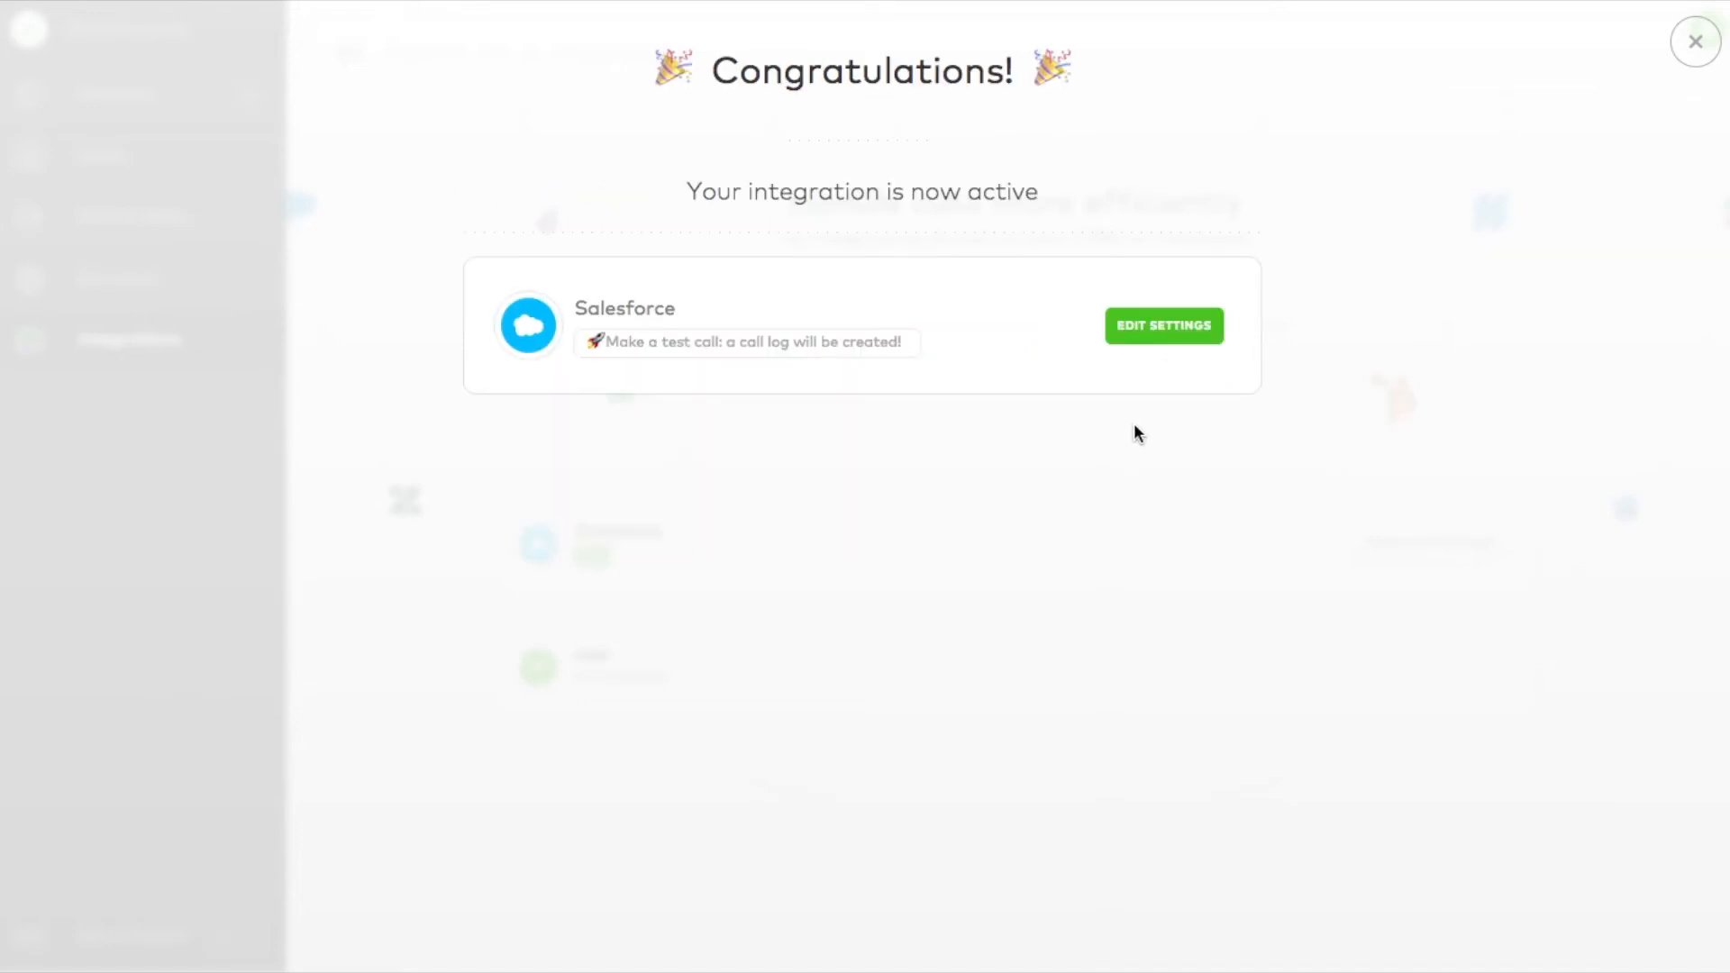
pyautogui.click(1168, 329)
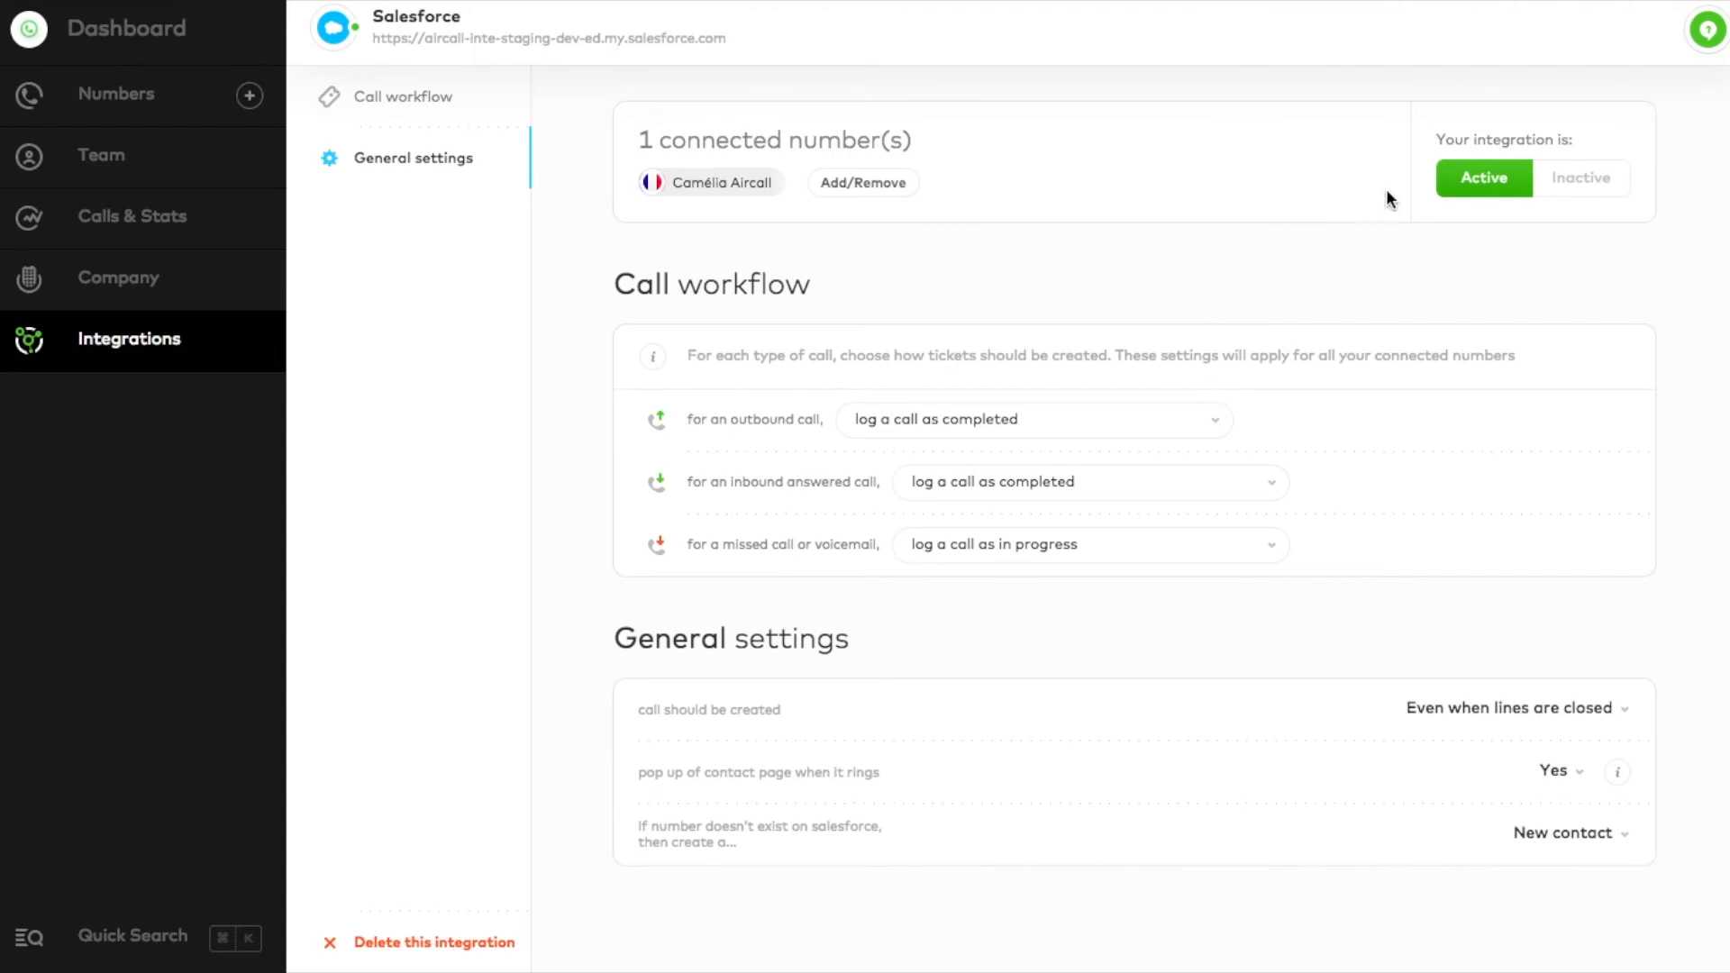
# - Add the Batman number to the numbers connected to the Salesforce integration, save and close the numbers pane
pyautogui.click(831, 180)
pyautogui.click(1402, 258)
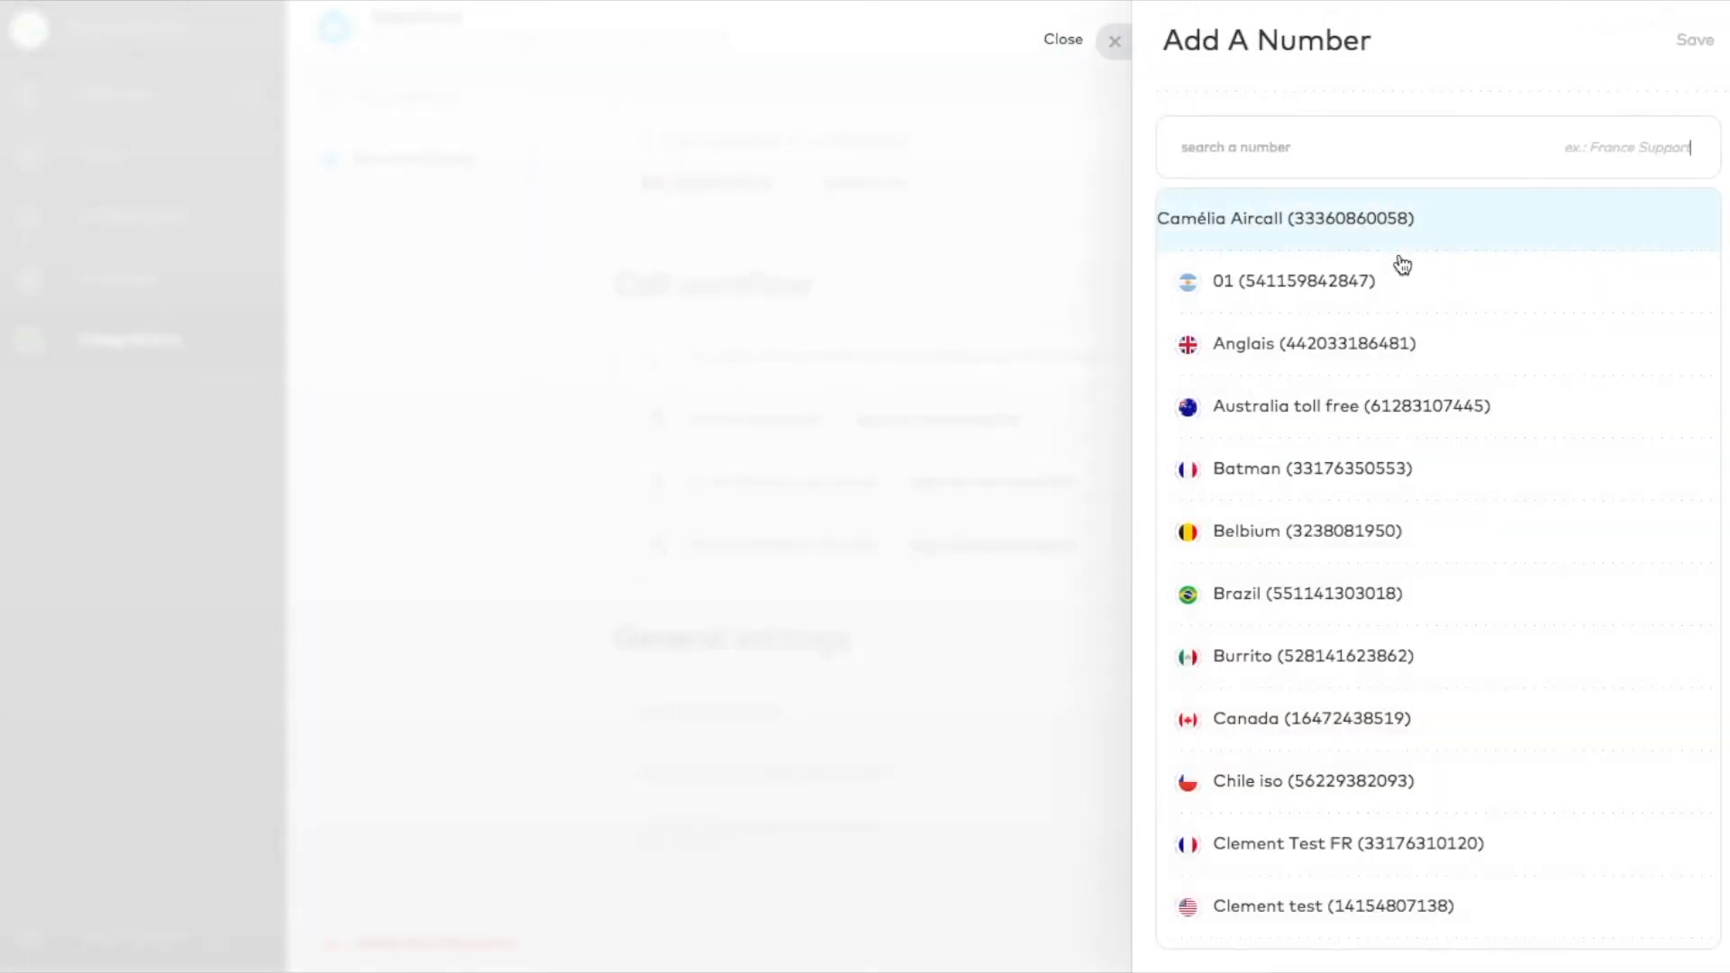
pyautogui.click(1307, 482)
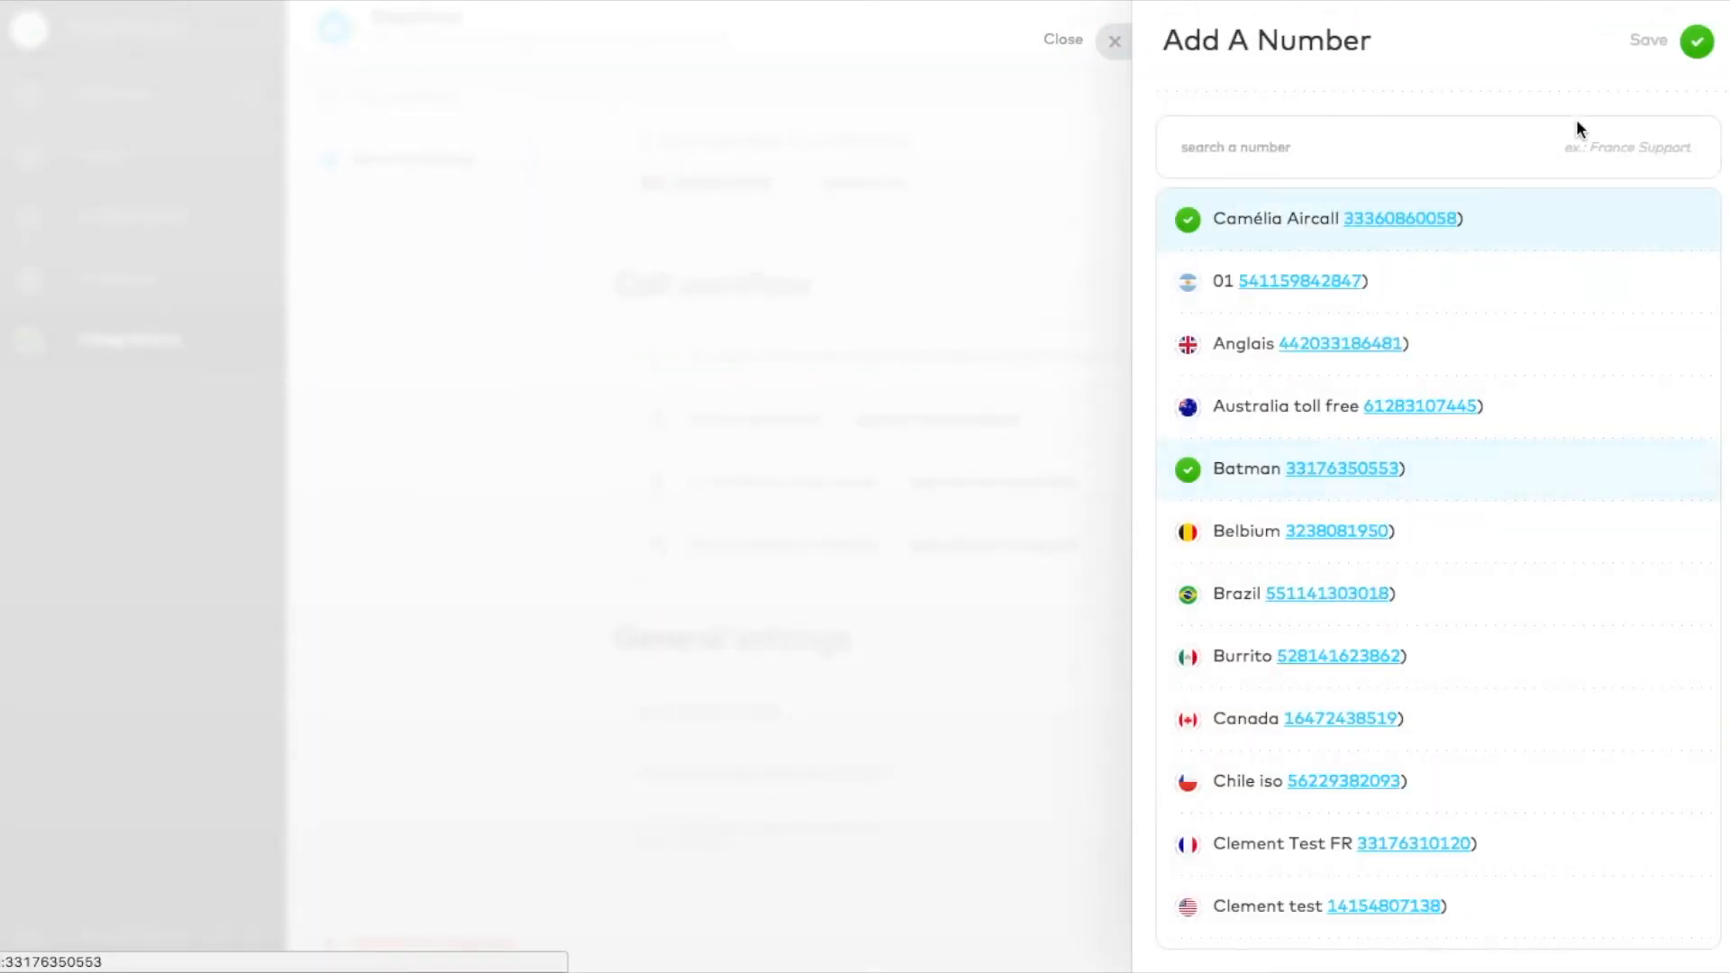
pyautogui.click(1701, 52)
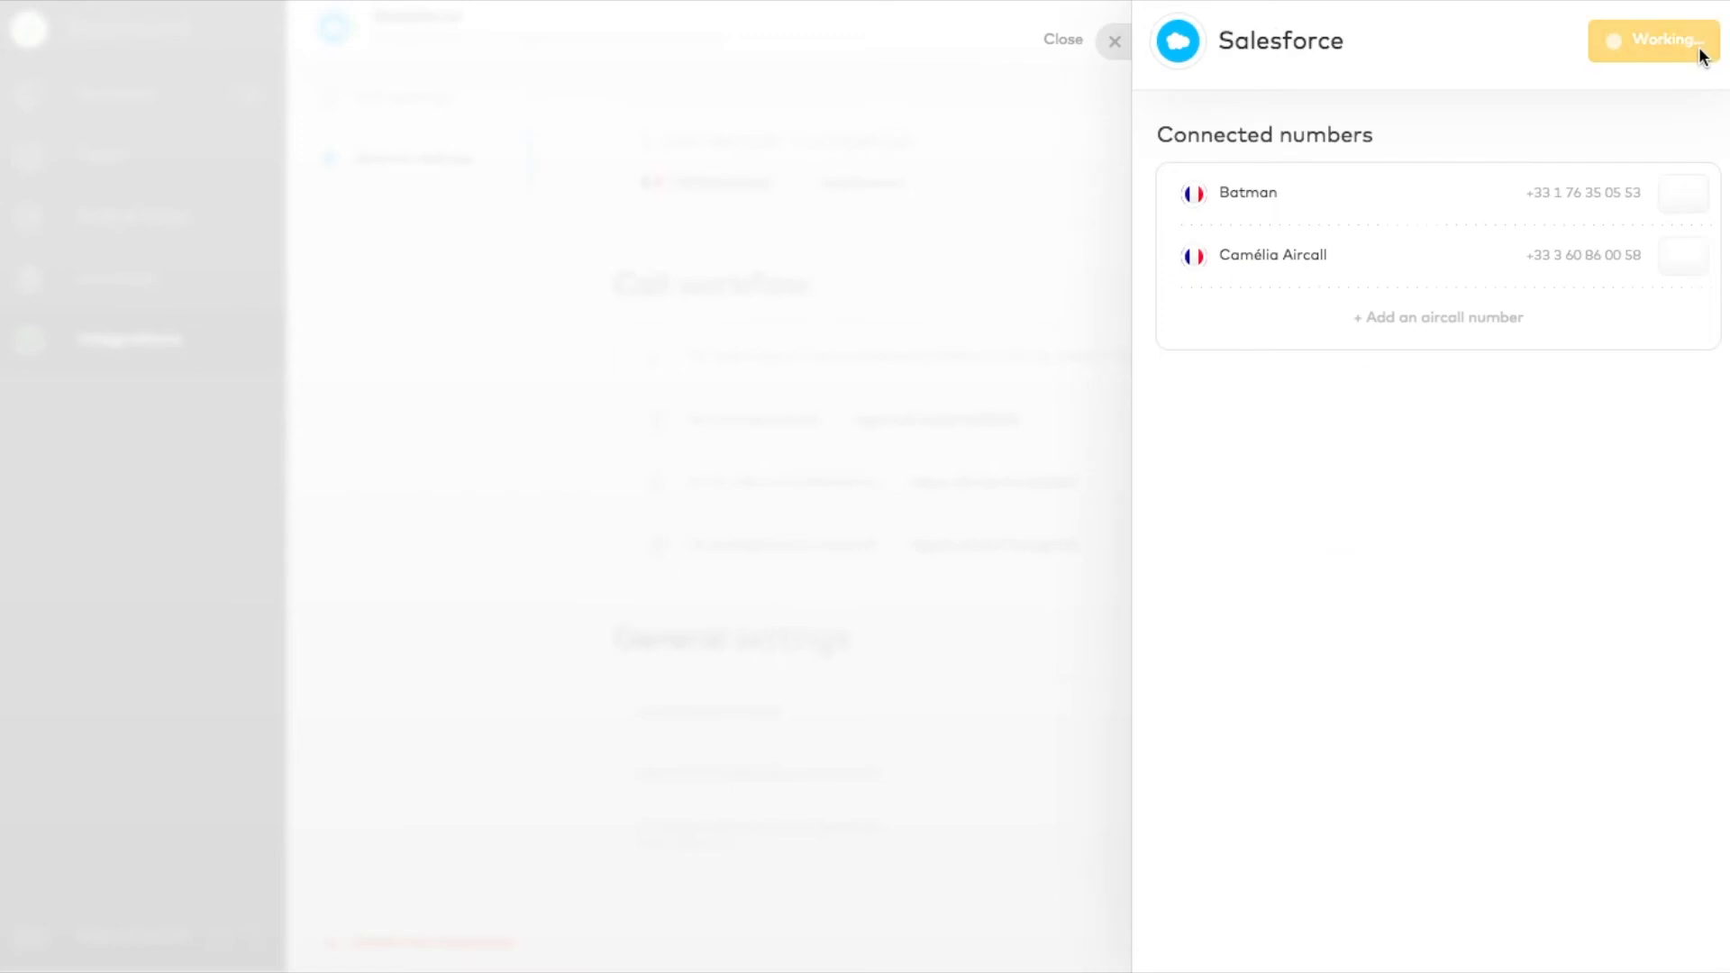
pyautogui.click(1114, 47)
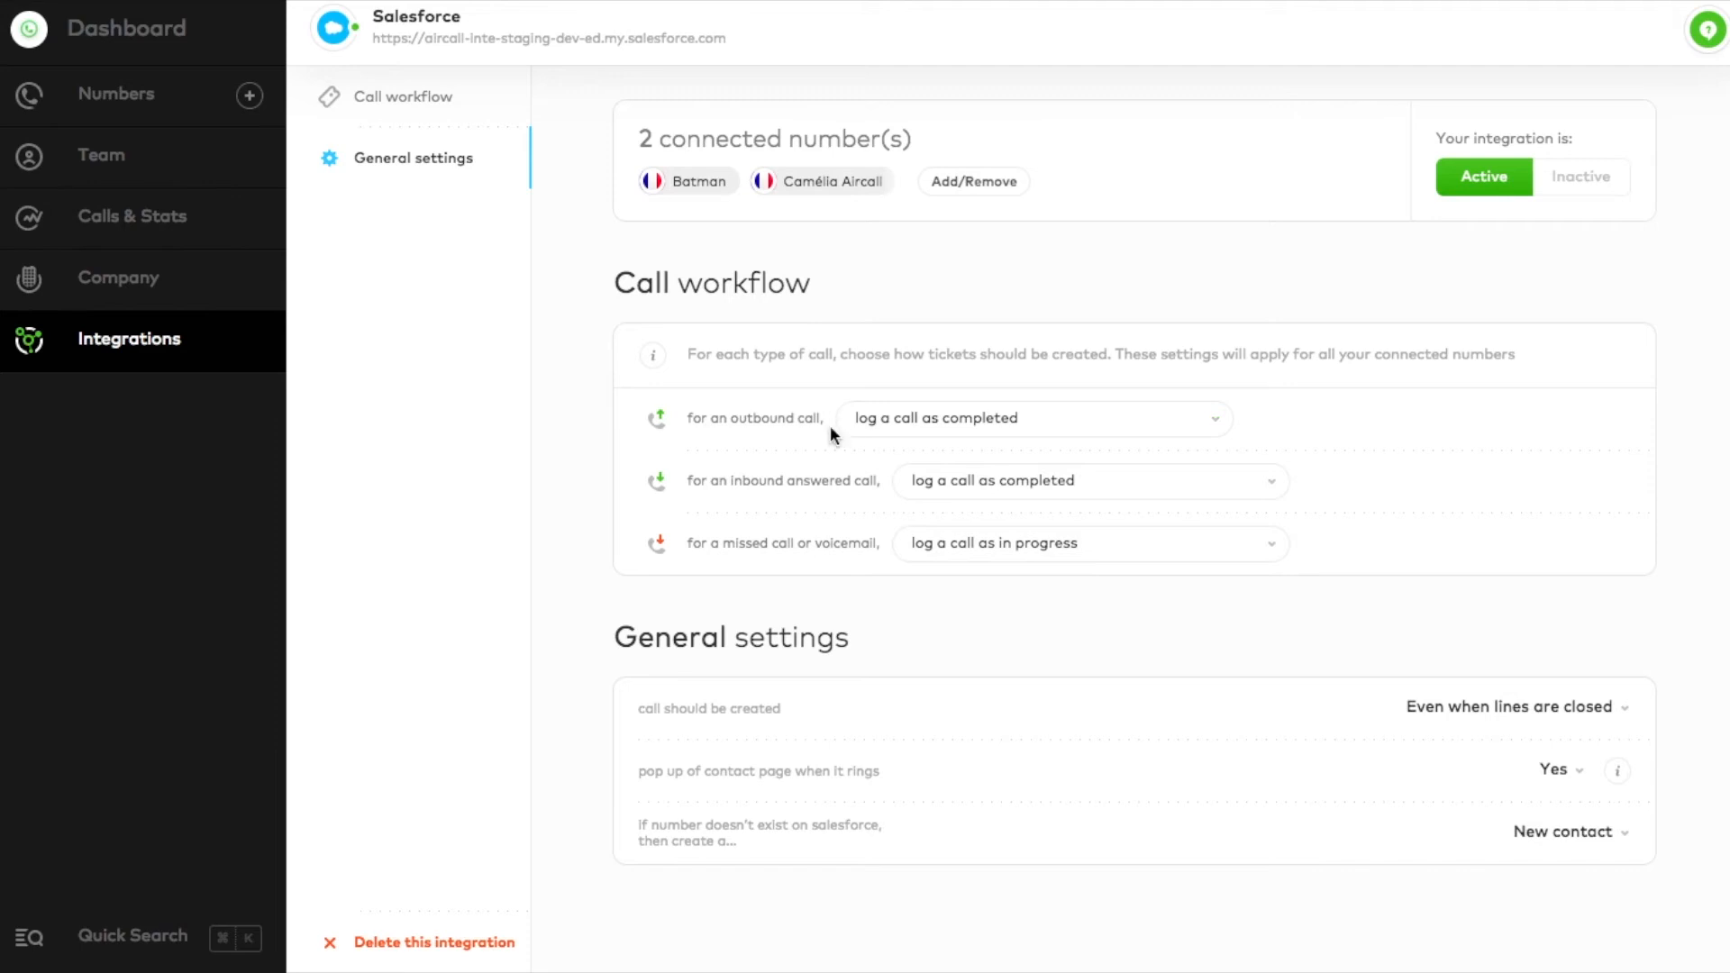
# - Review the options for outbound call logging, call creation hours, contact page pop-up and the record created for unknown numbers
pyautogui.click(1097, 417)
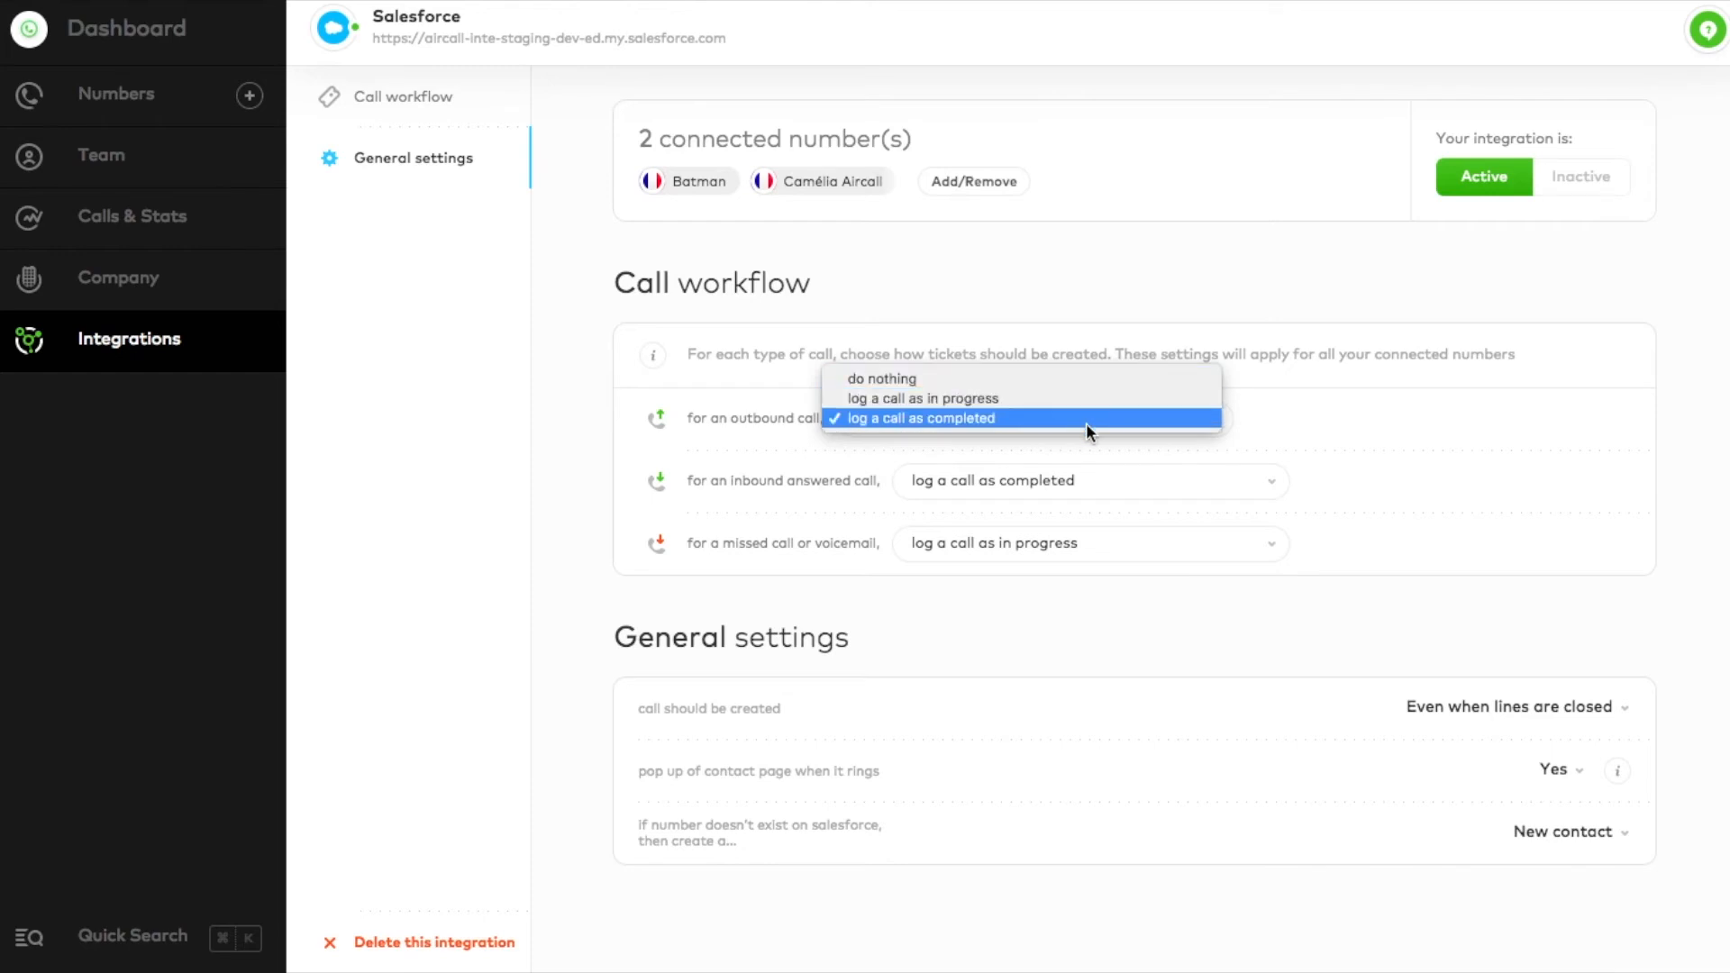
pyautogui.click(1143, 454)
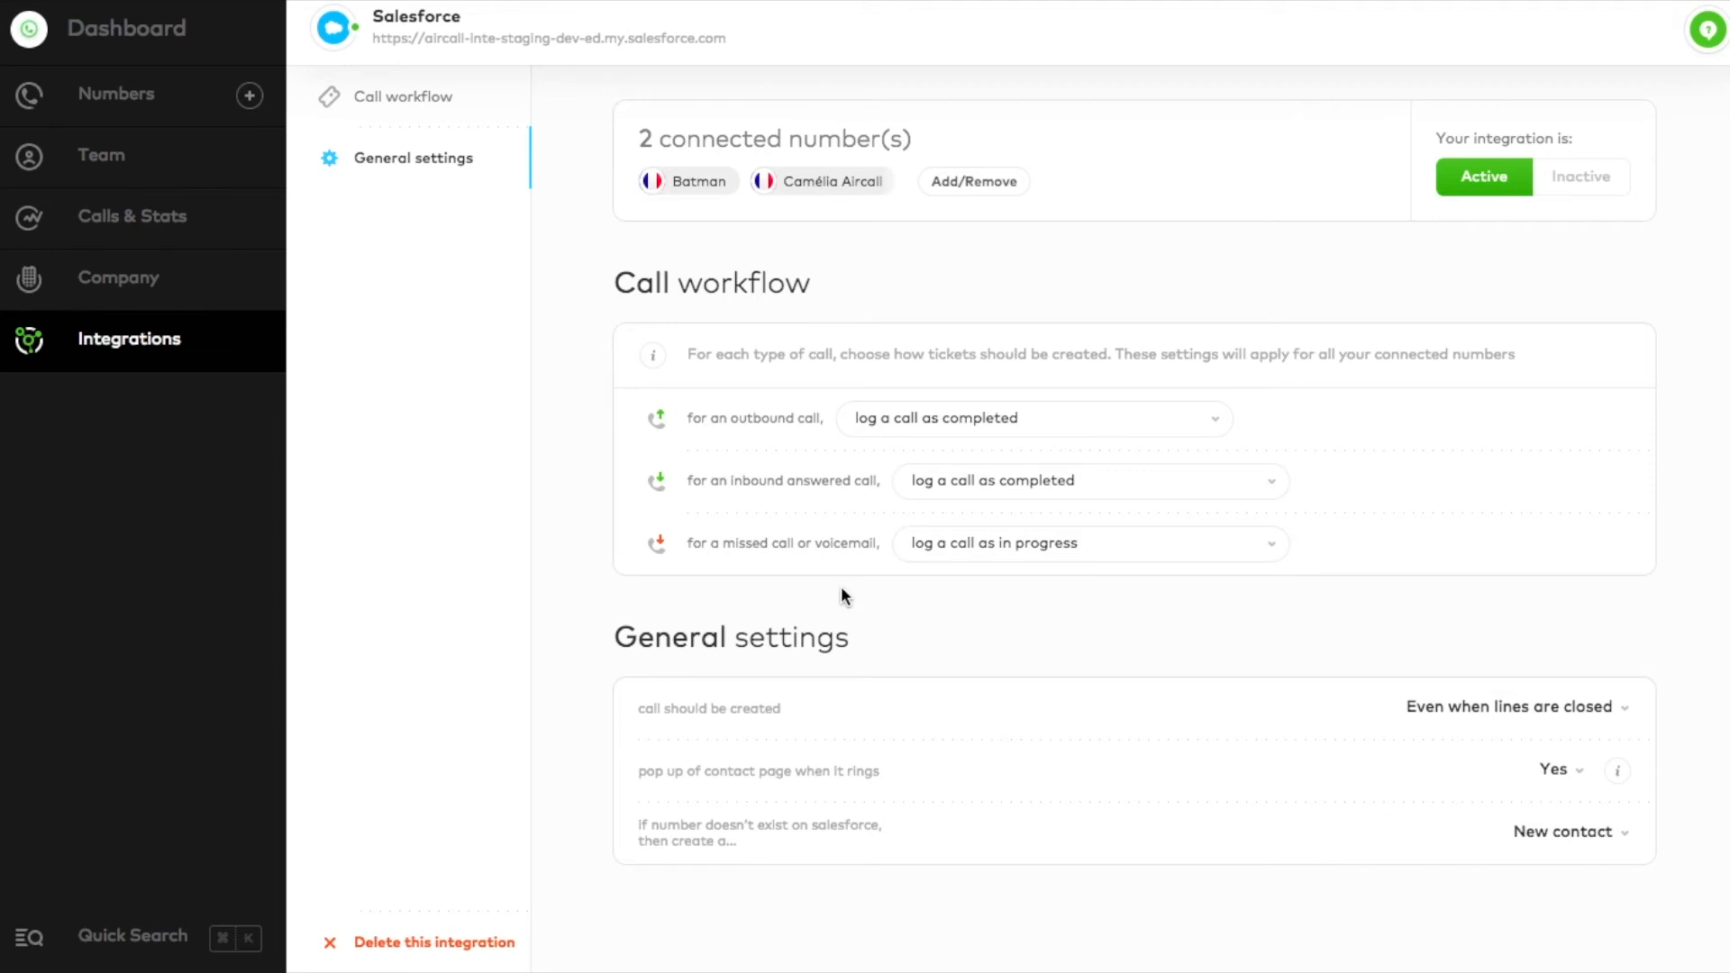
pyautogui.click(1429, 706)
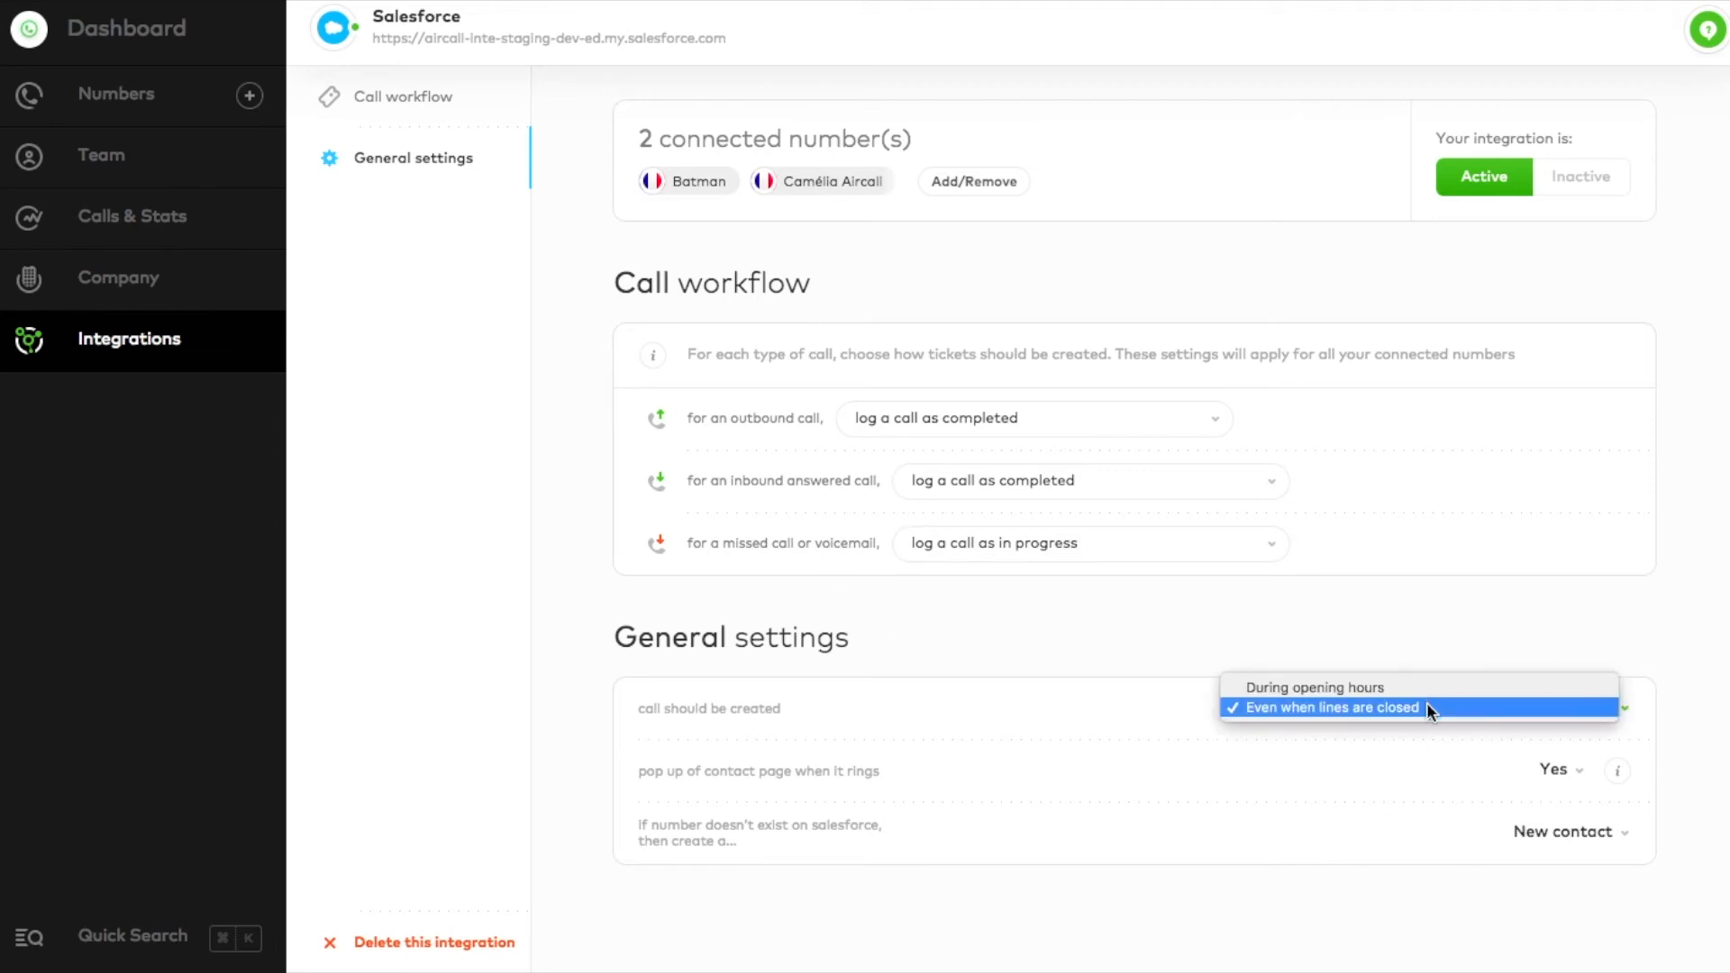
pyautogui.click(1451, 710)
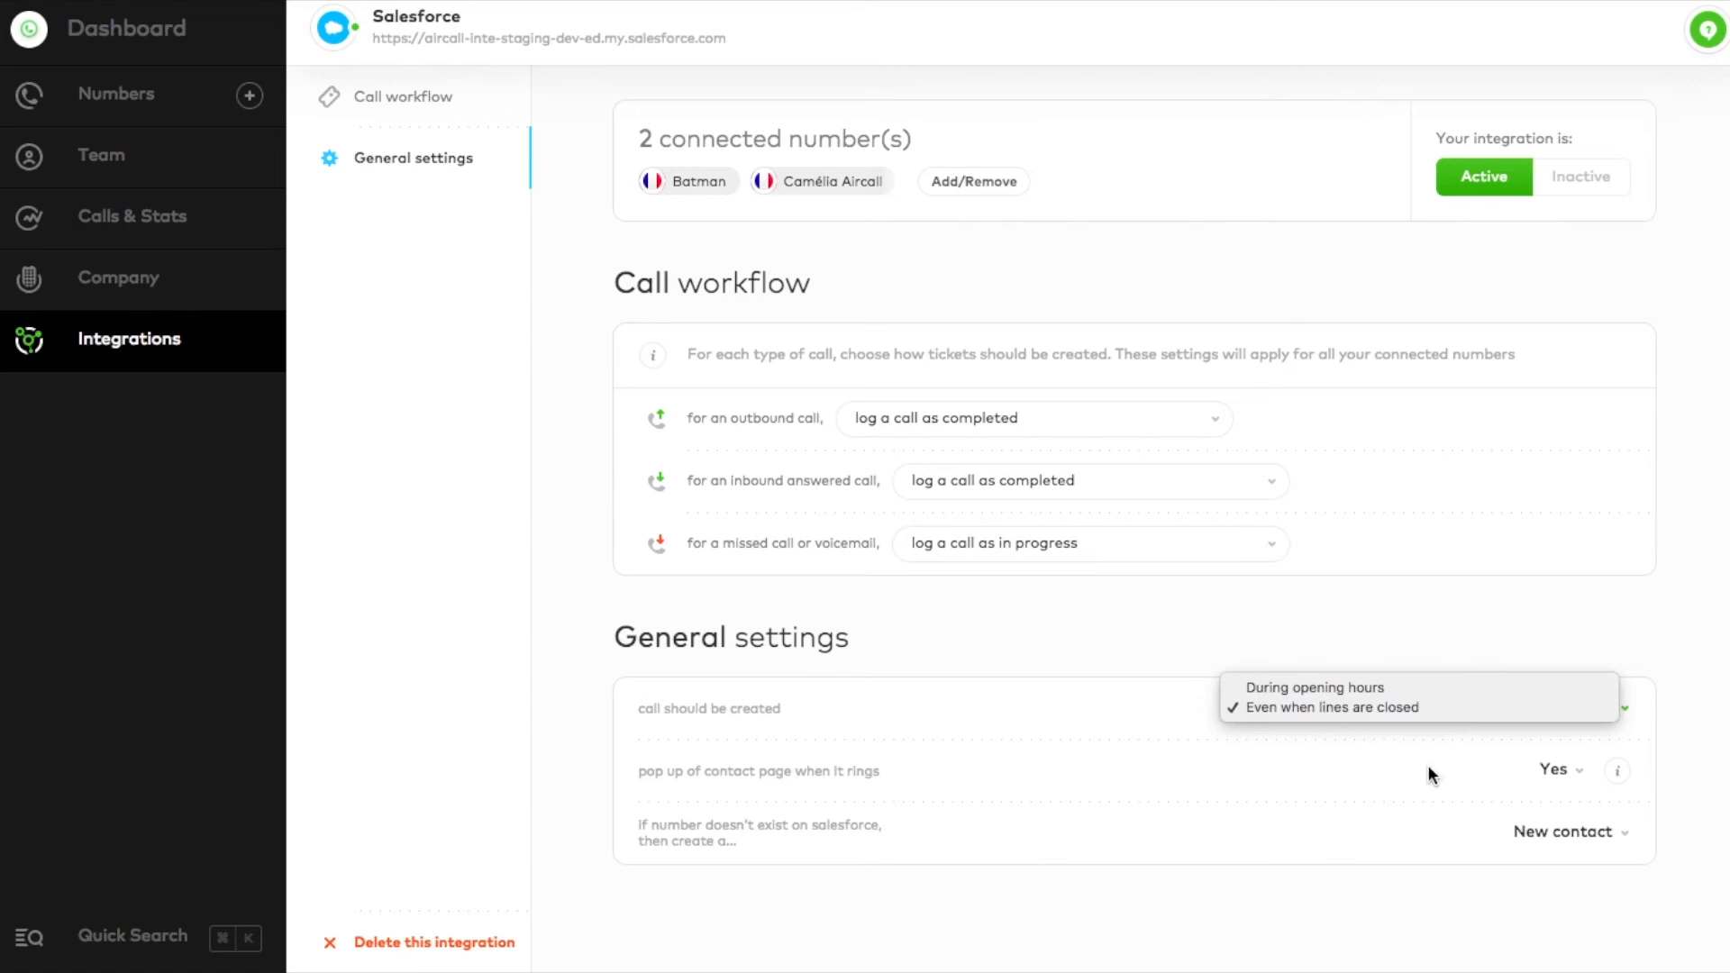
pyautogui.click(1573, 770)
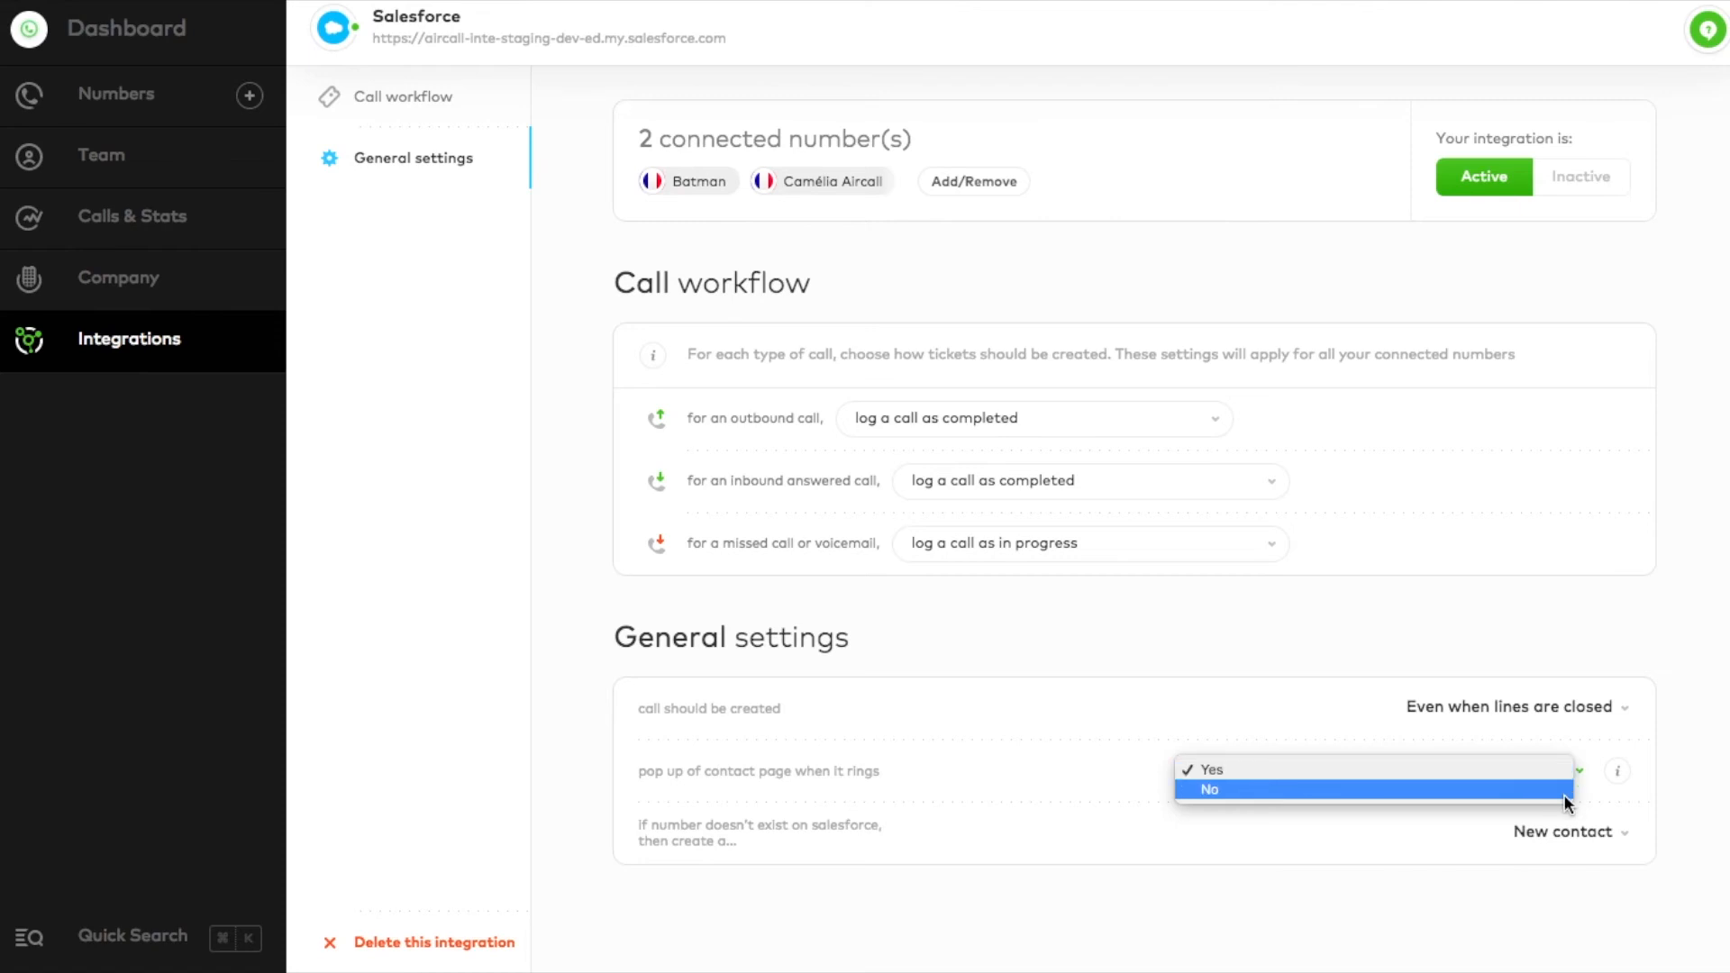
pyautogui.click(1697, 798)
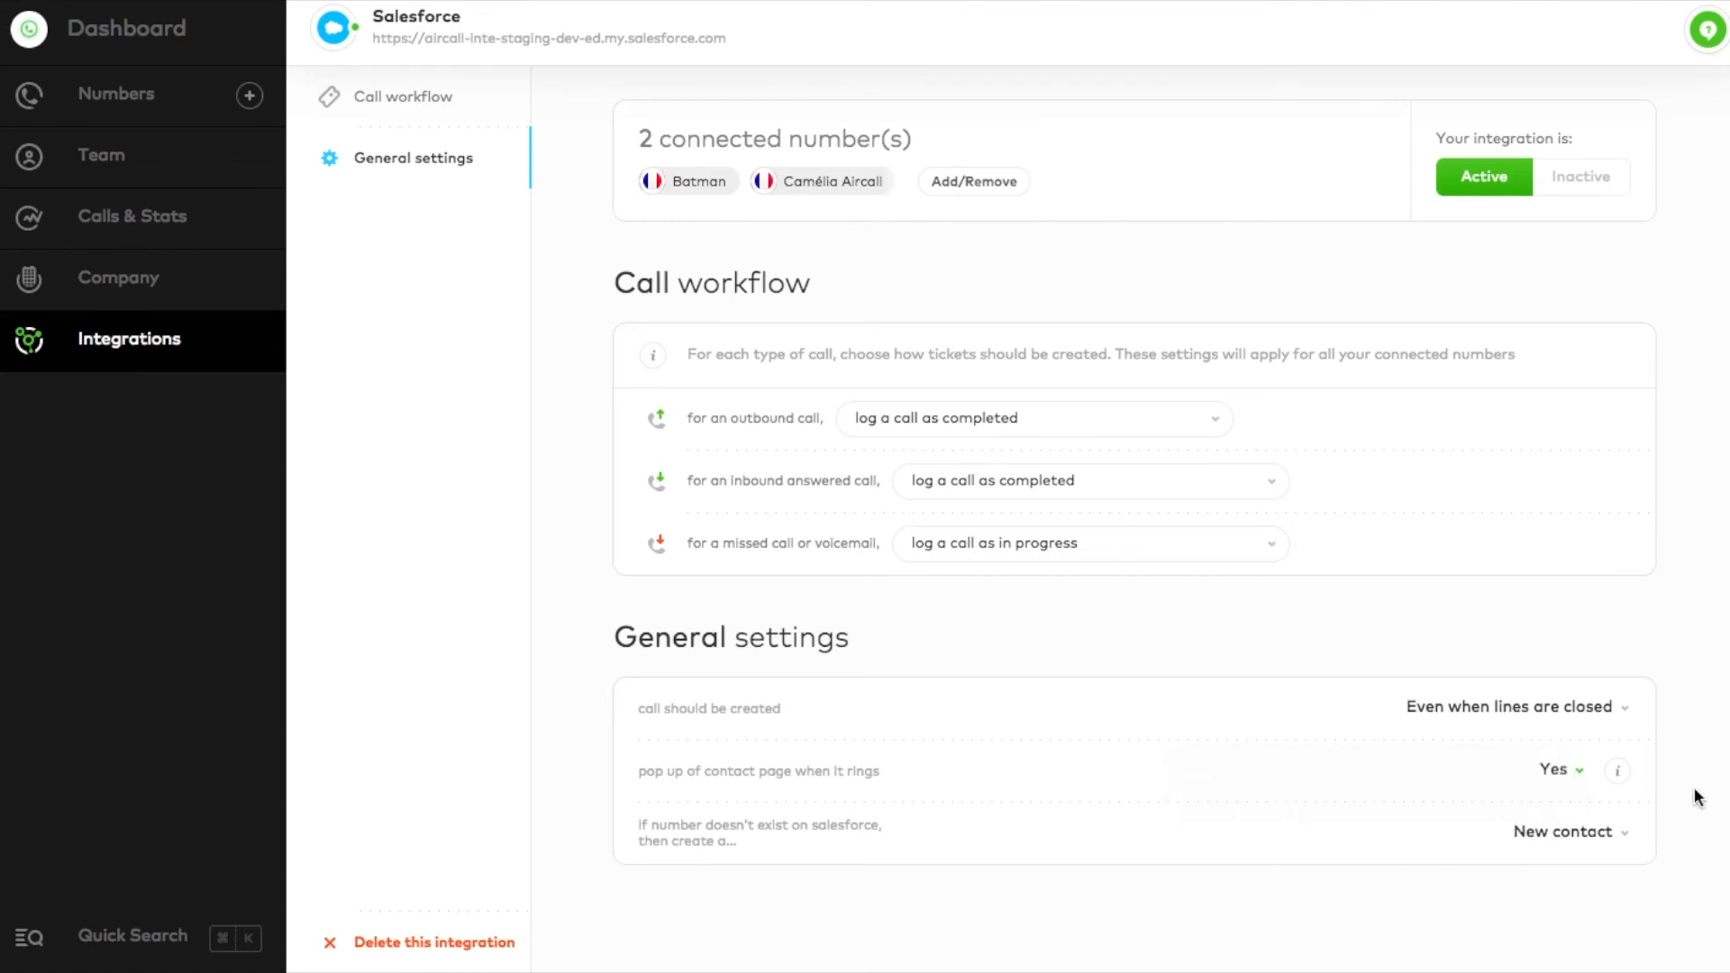
pyautogui.click(1587, 834)
pyautogui.click(1586, 827)
pyautogui.click(1586, 828)
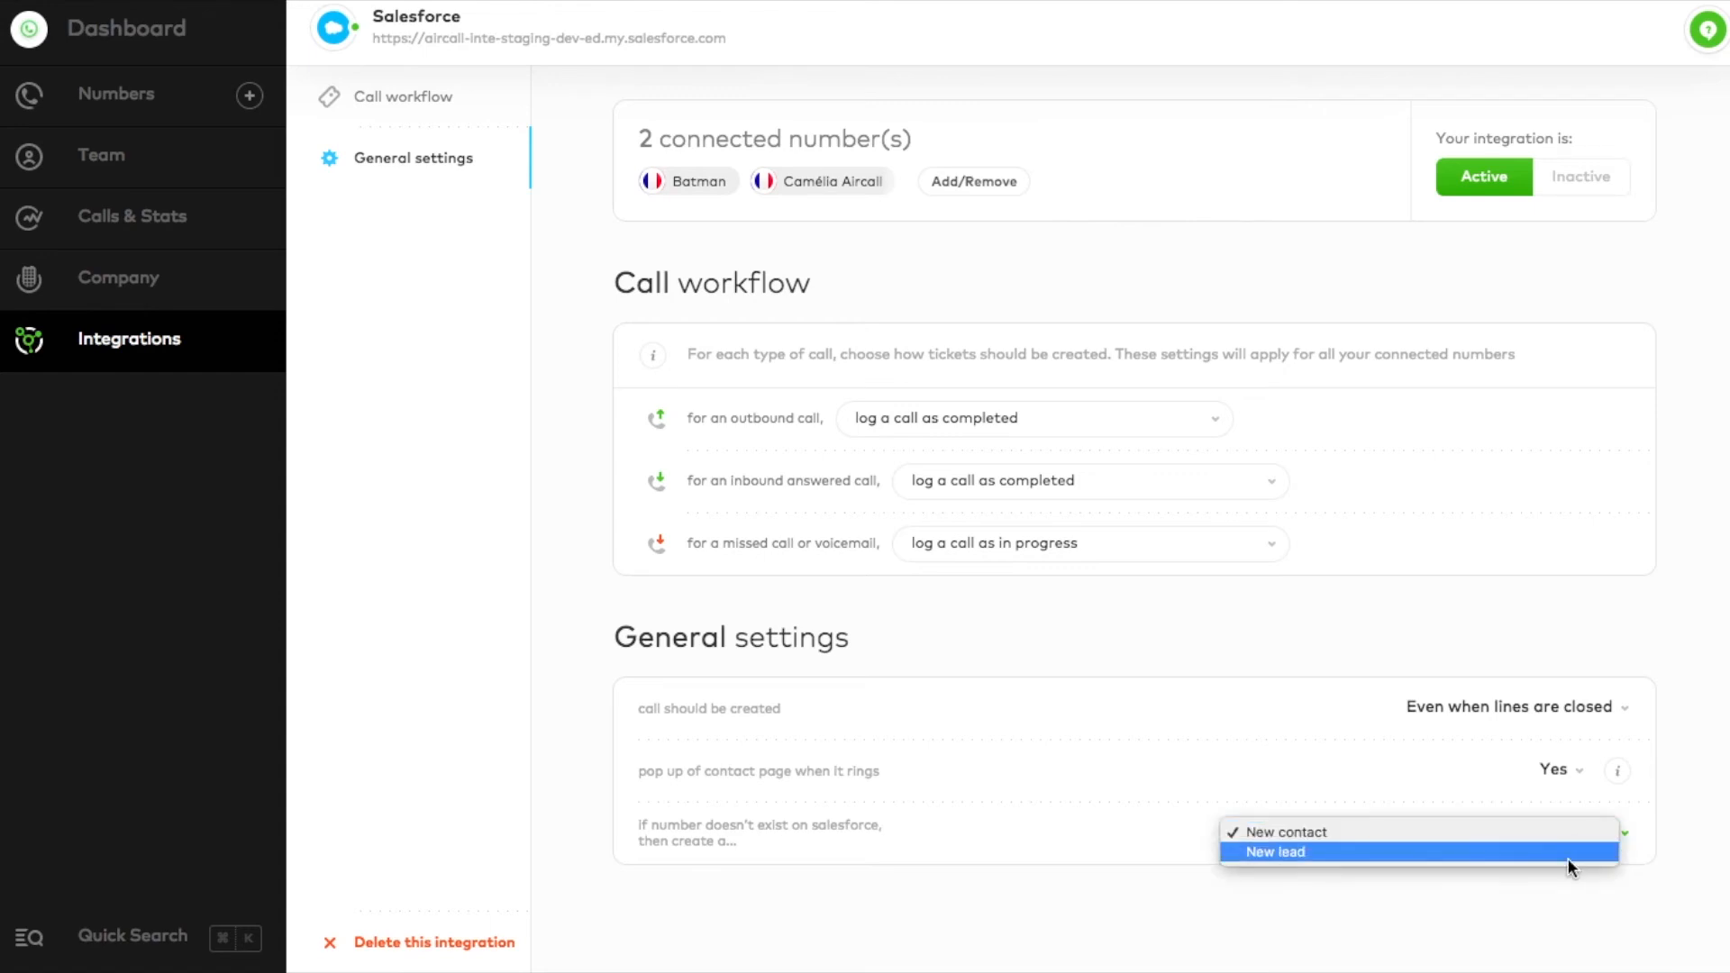
pyautogui.click(1574, 836)
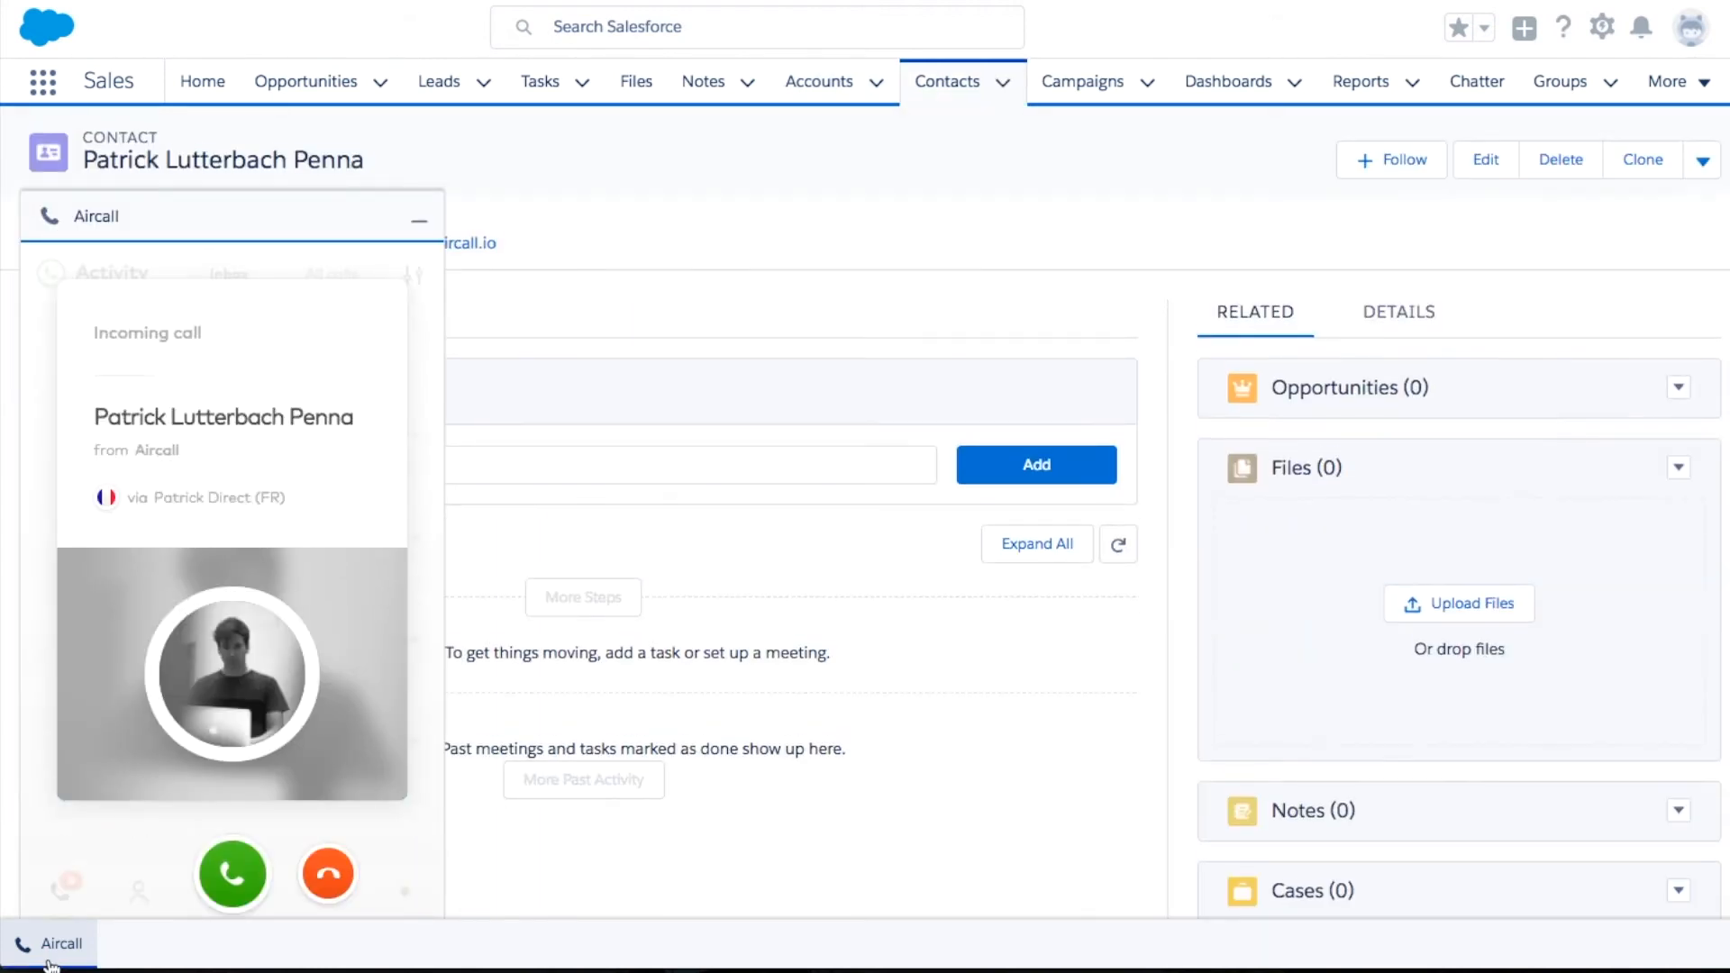
# - In Salesforce, answer the incoming call with the Aircall phone and minimize the phone
pyautogui.click(234, 876)
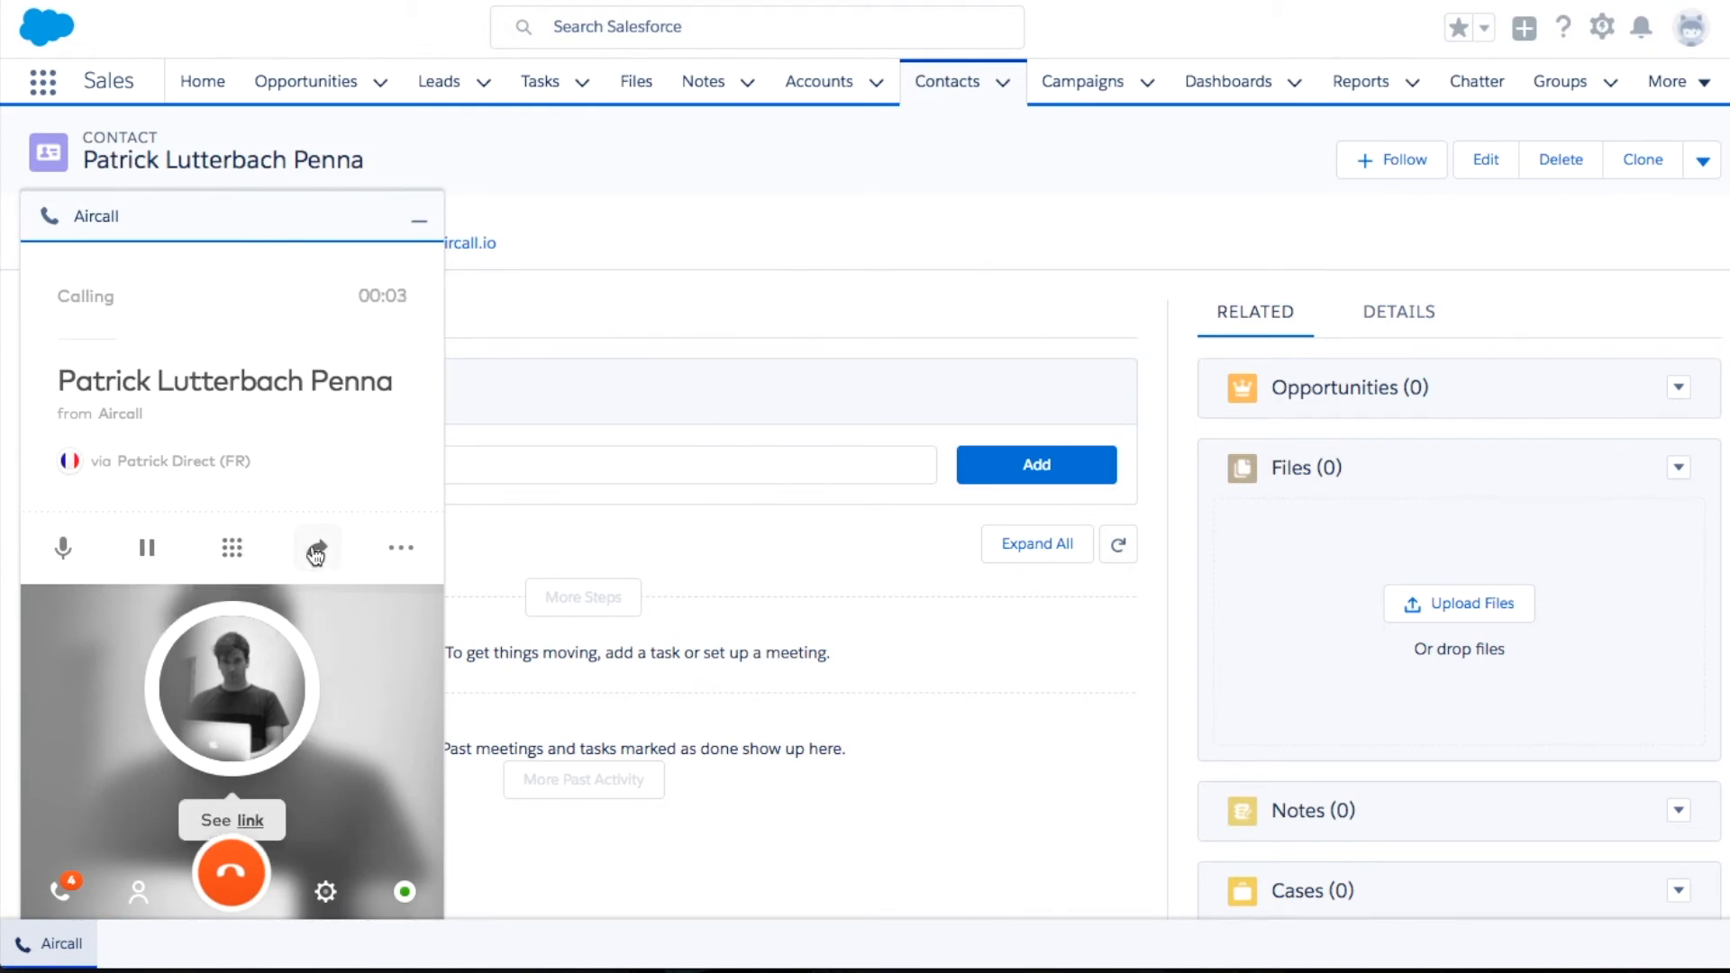
pyautogui.click(65, 946)
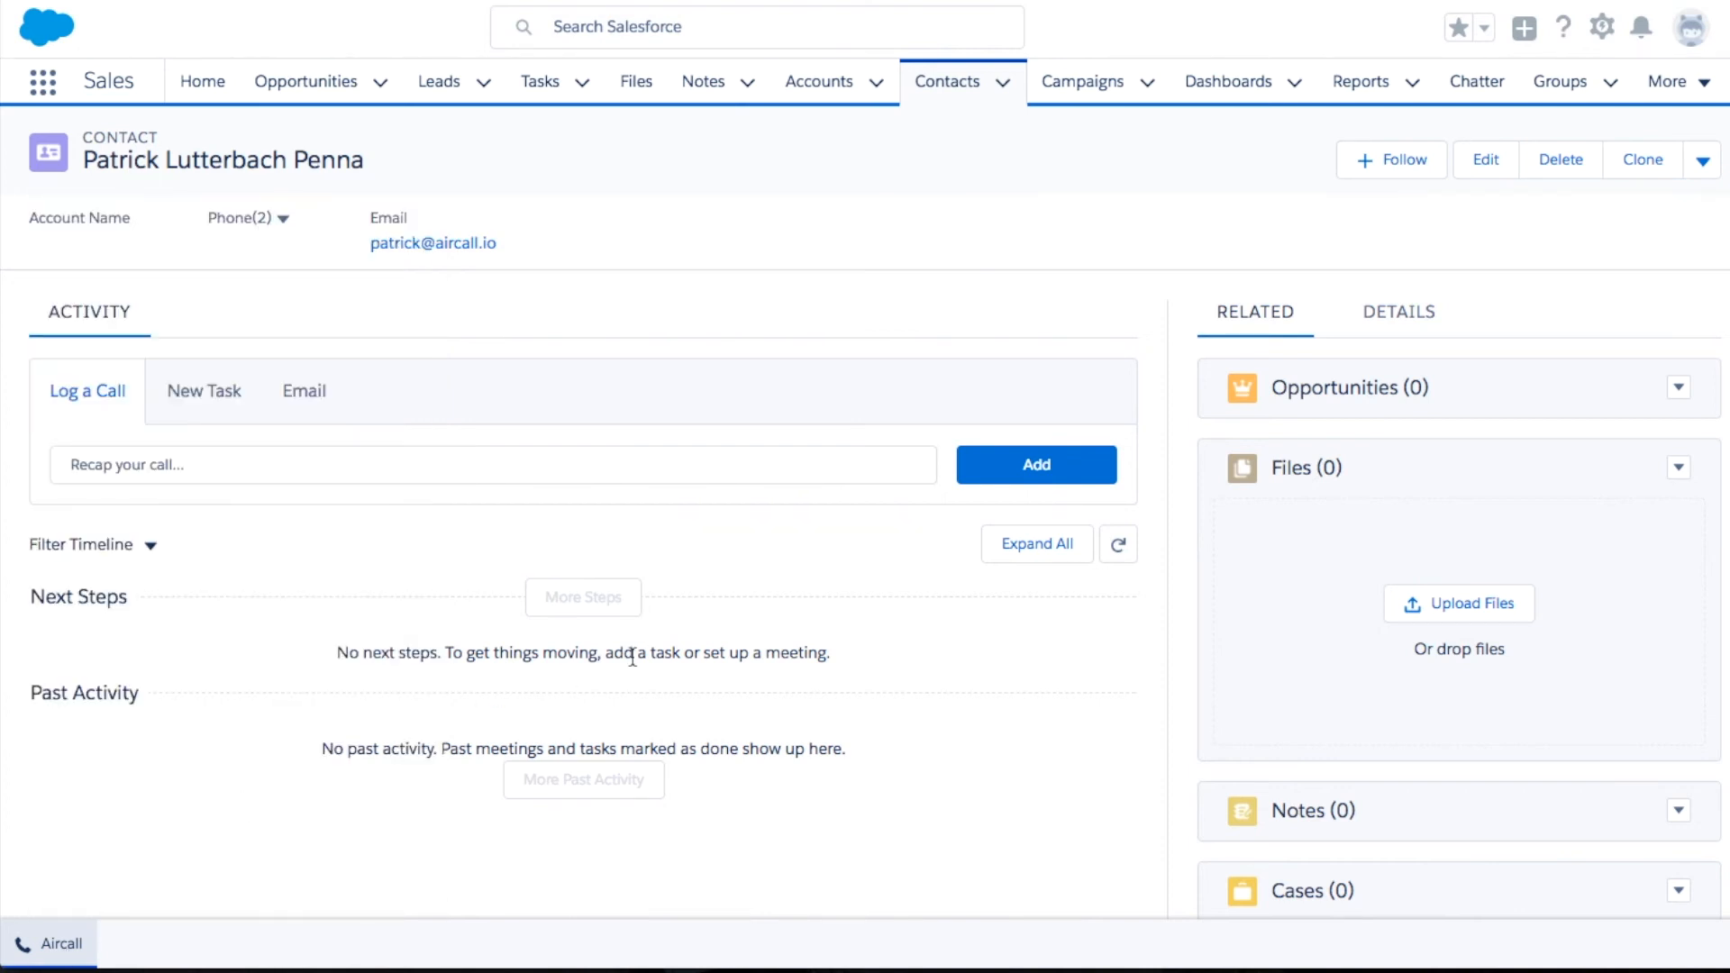
# - Refresh the contact's activity timeline and open the logged inbound answered call to examine its details
pyautogui.click(1120, 545)
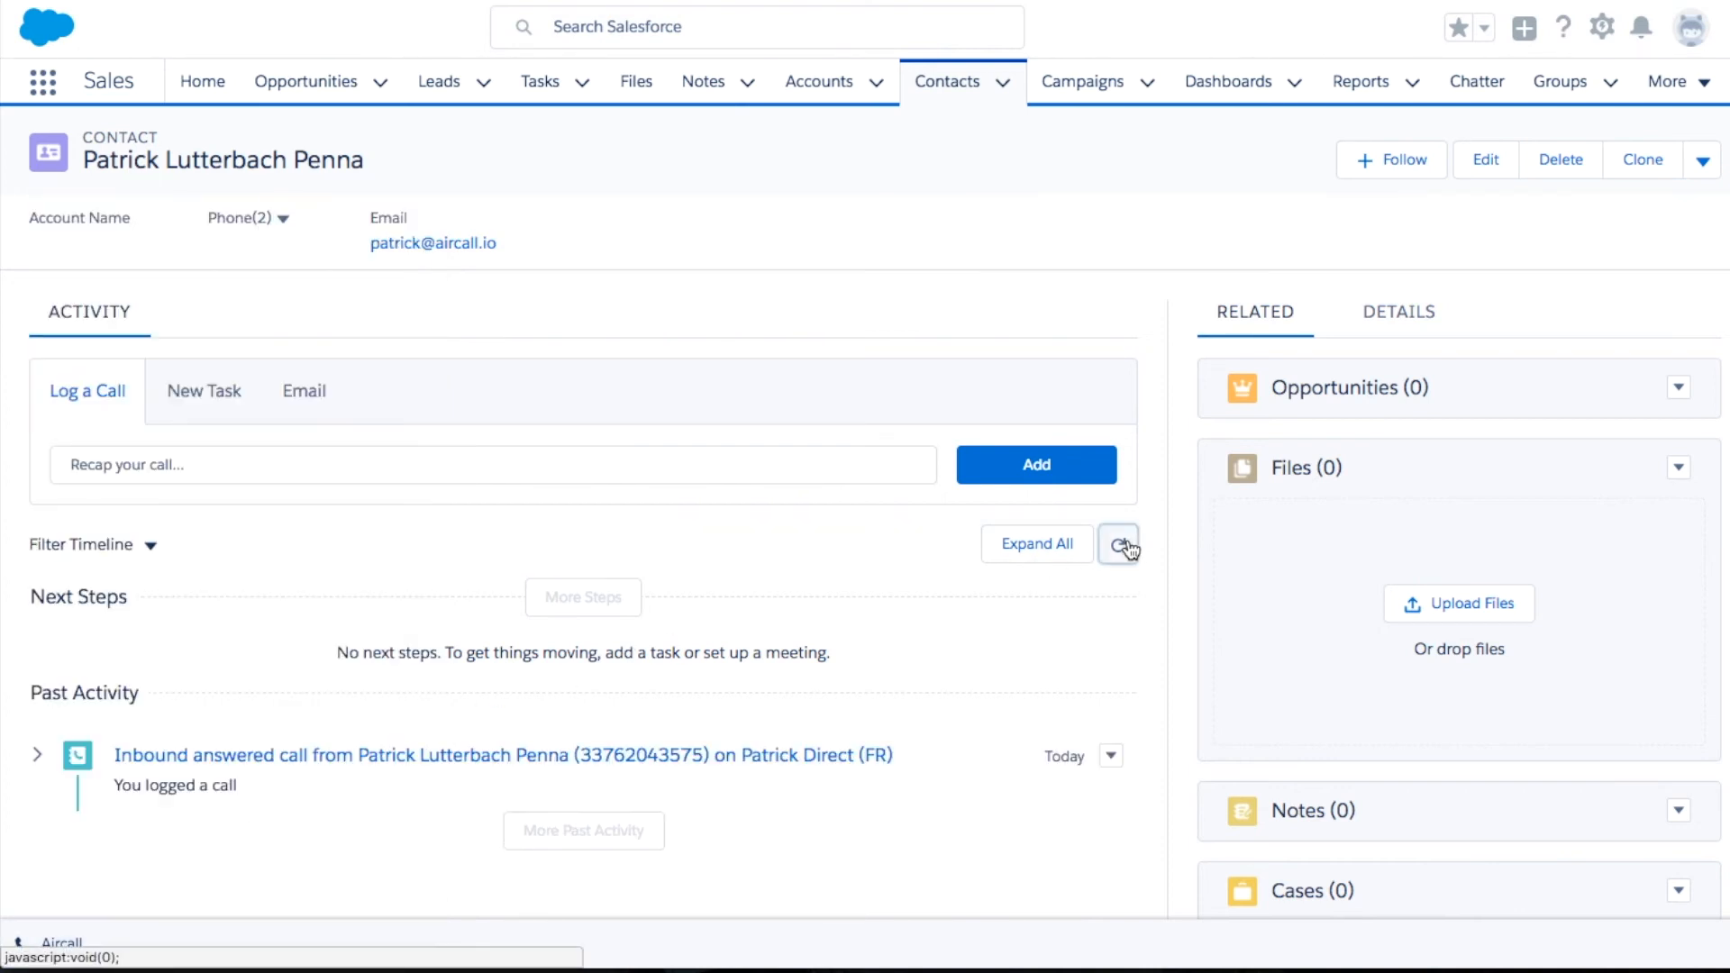
pyautogui.click(820, 757)
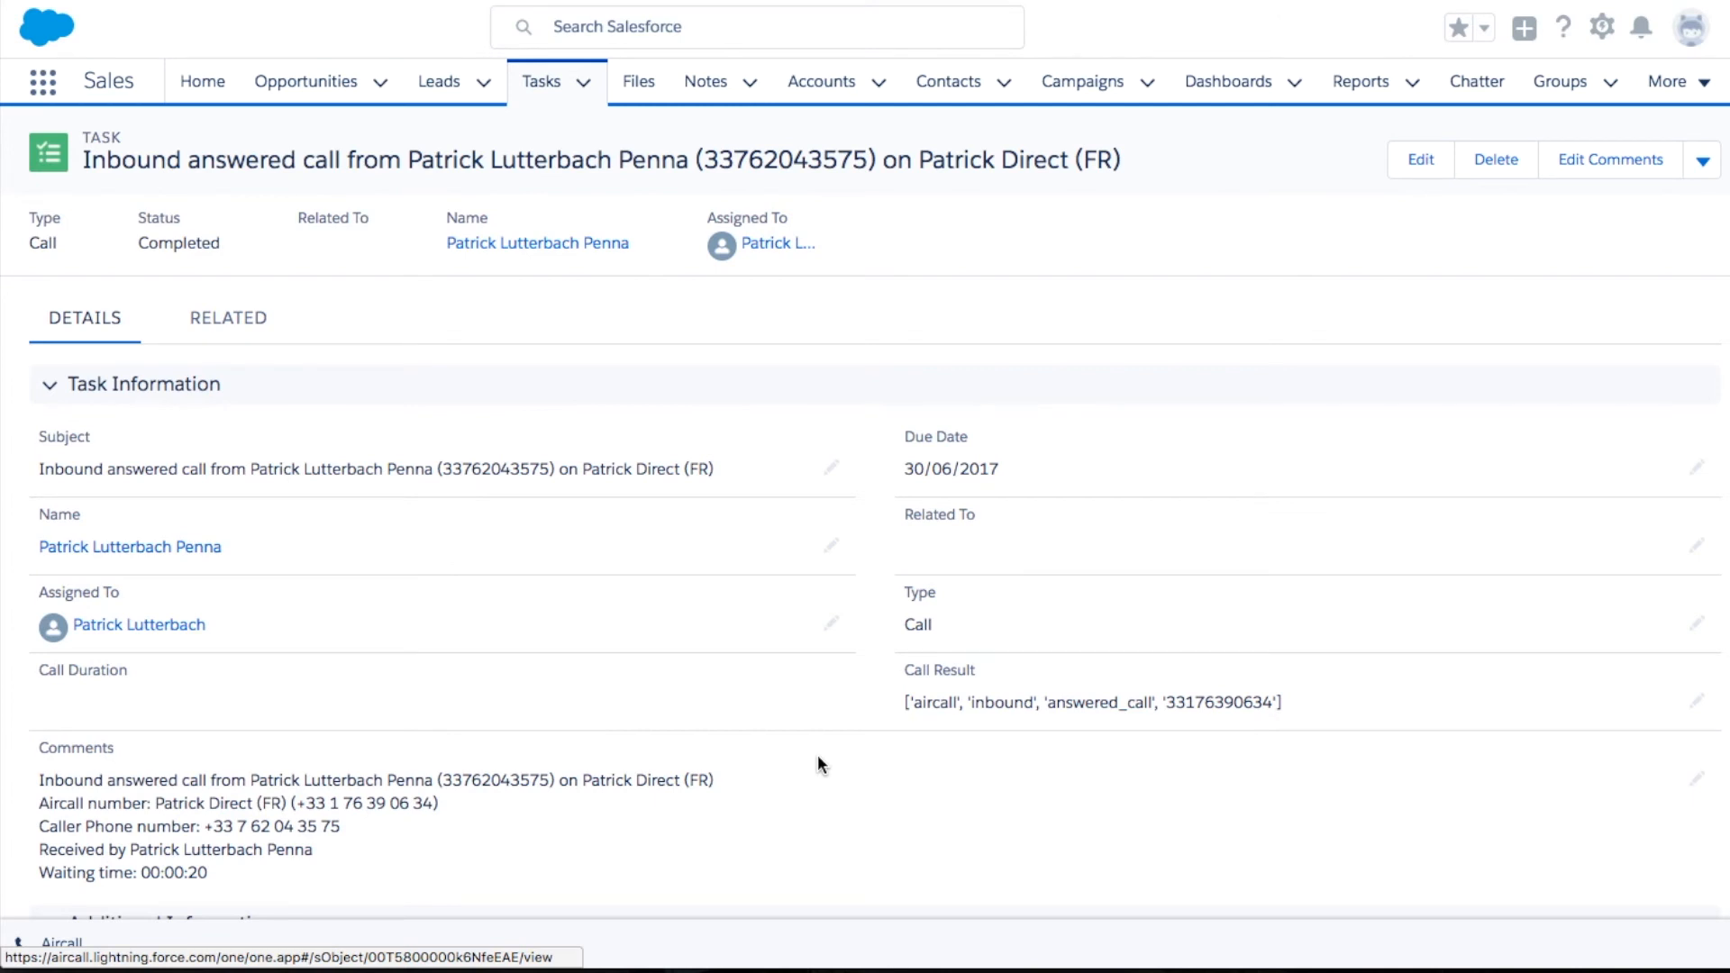
pyautogui.scroll(-2, 820, 764)
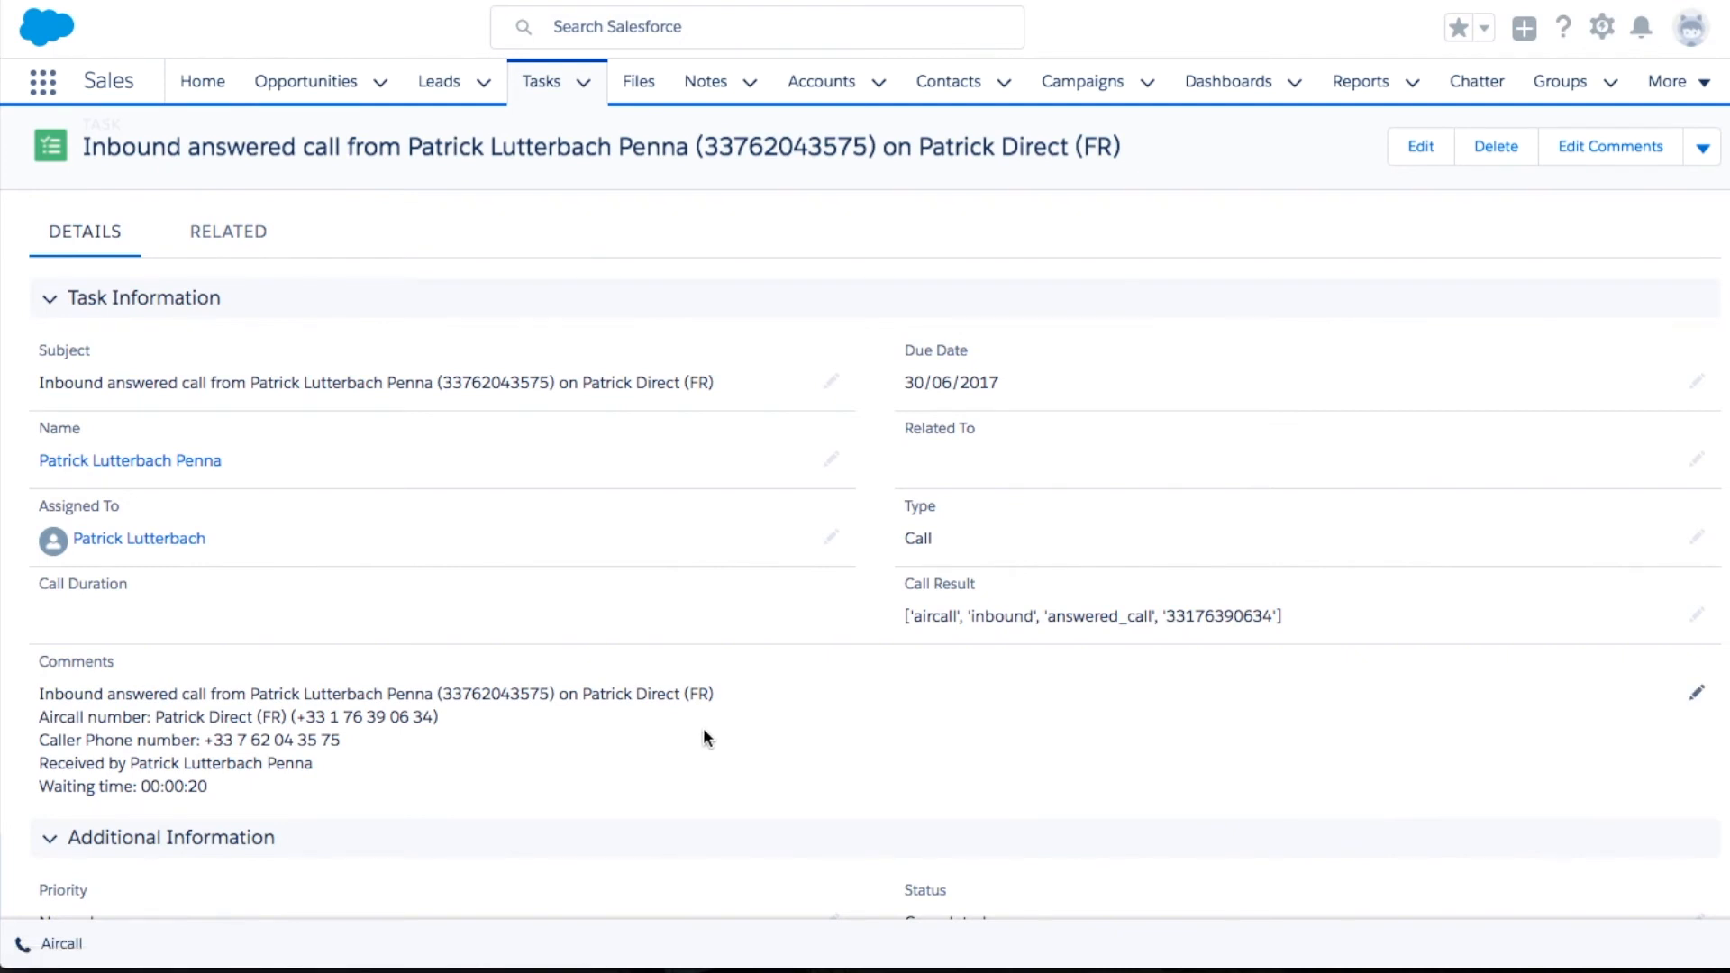
# - Reopen the Aircall phone and add the Sales tag to the ongoing call
pyautogui.click(60, 943)
pyautogui.click(401, 548)
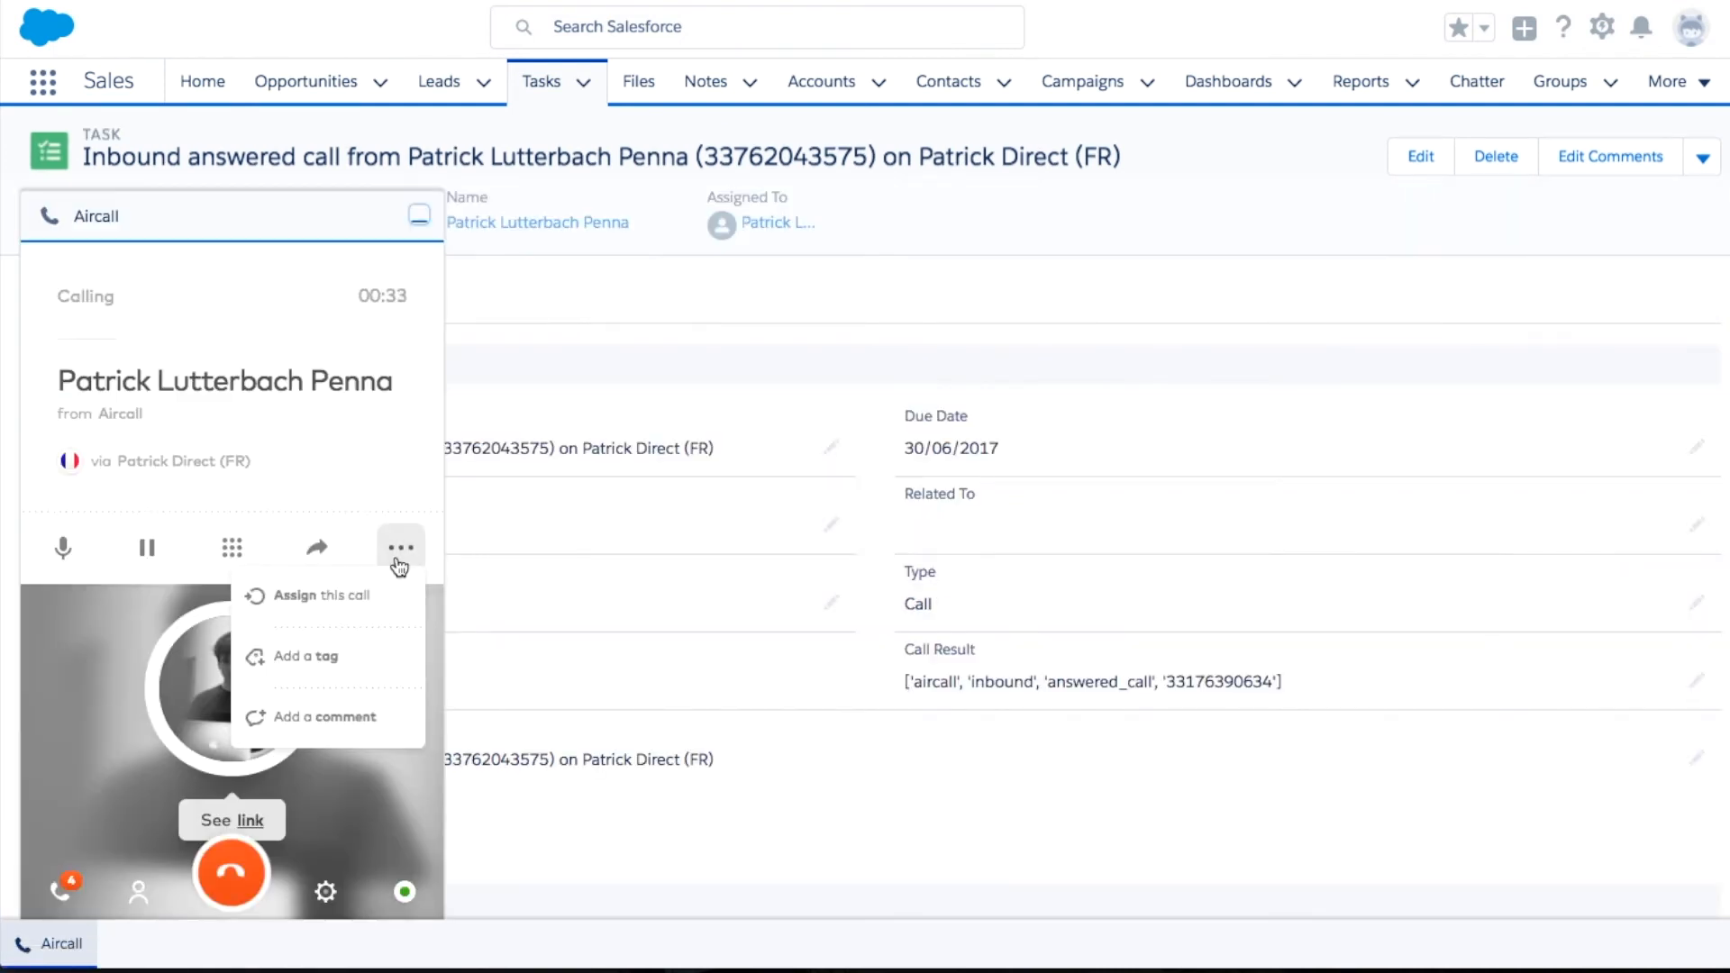
pyautogui.click(379, 661)
pyautogui.click(382, 559)
# - Add the comment "Great 3k opportunity! Call bck in 1 week." to the ongoing call
pyautogui.click(380, 547)
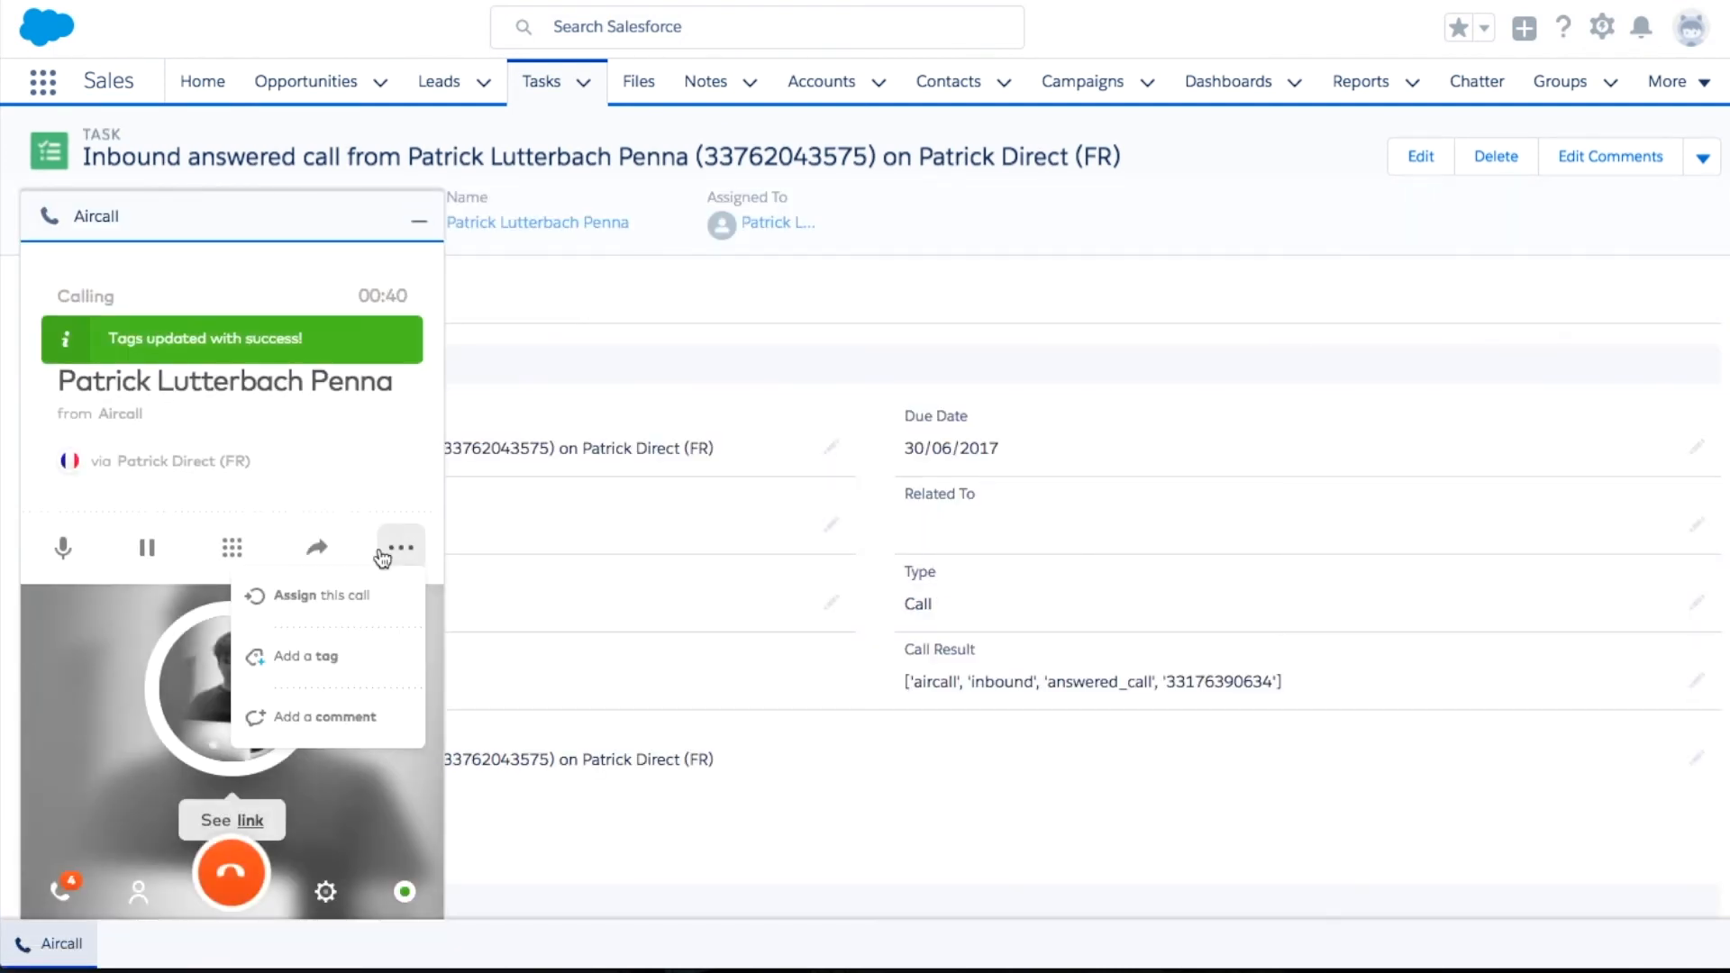
pyautogui.click(370, 718)
pyautogui.write('Great 3k opportunity! Ca')
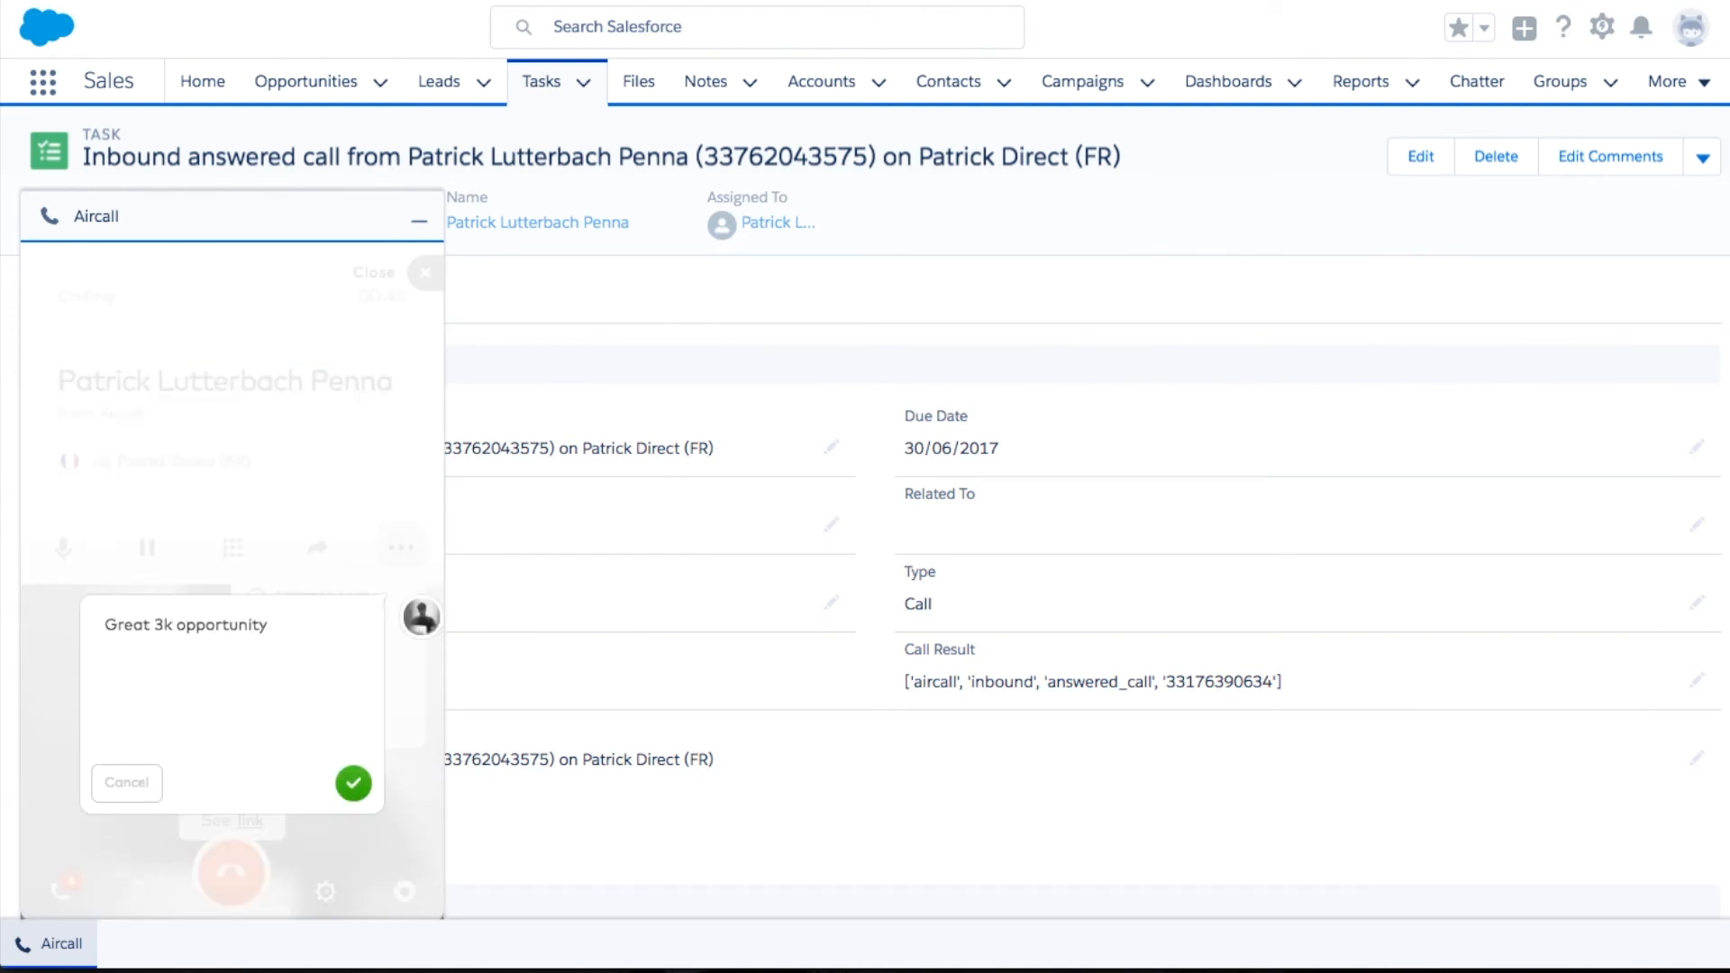
pyautogui.write('ll bck in 1 week.')
pyautogui.click(357, 783)
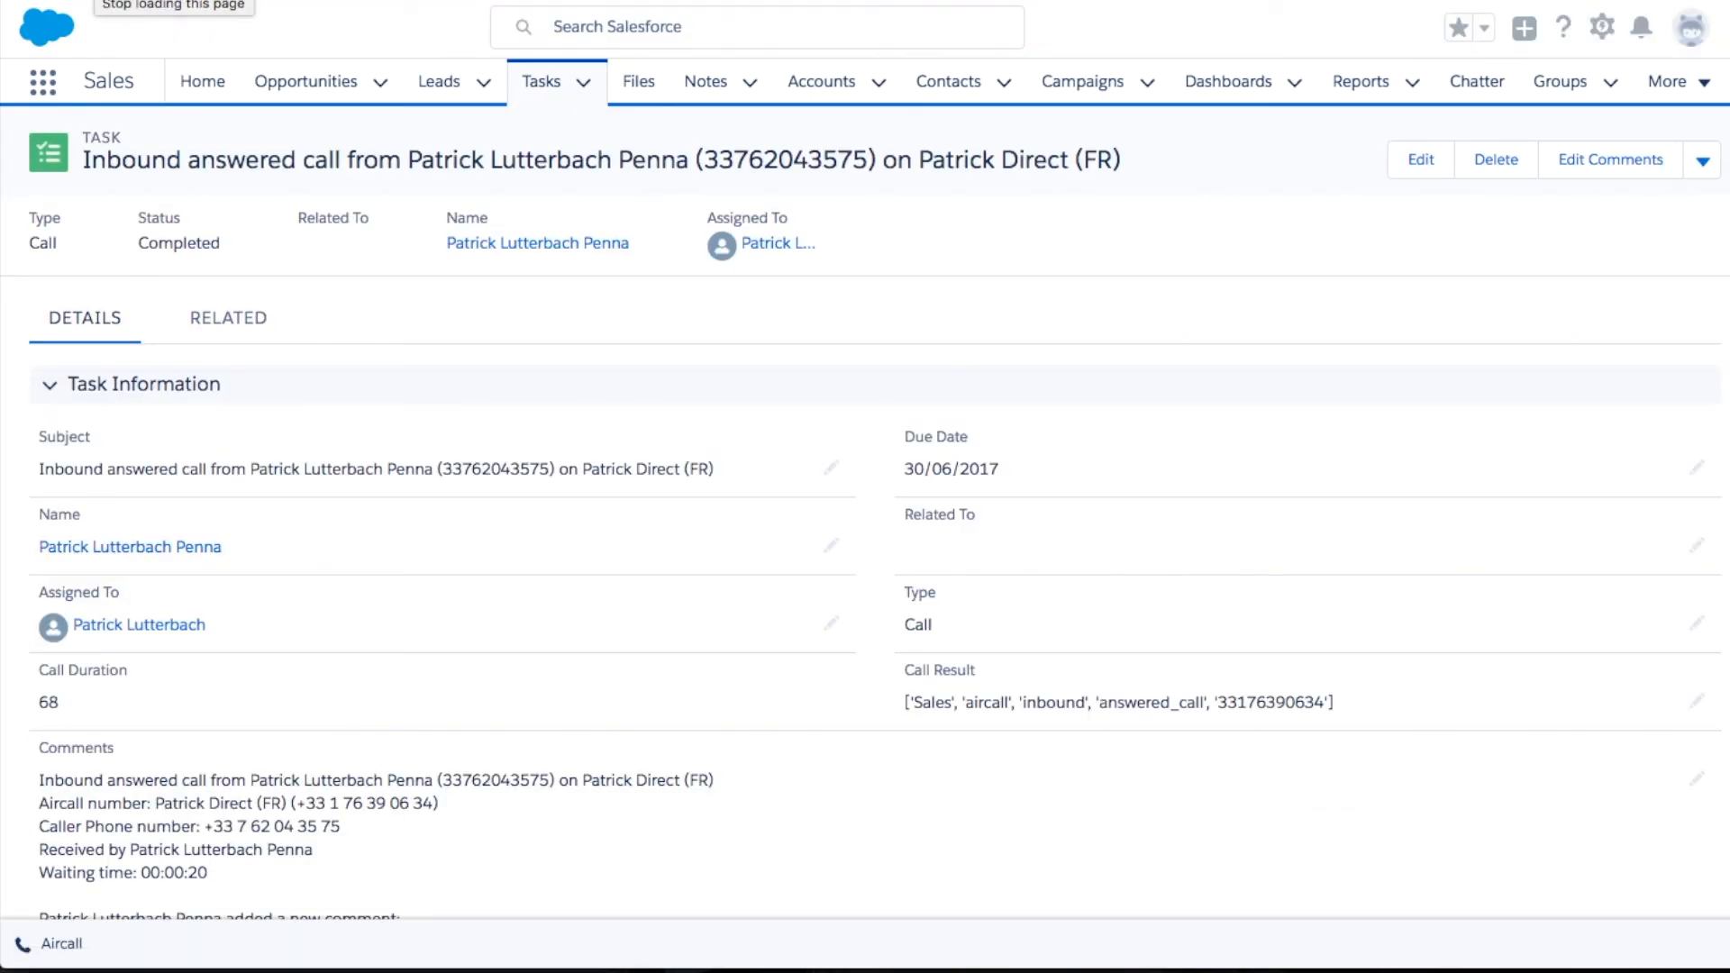
# - Examine the call duration, call result tag, comment and recording link on the inbound call task
pyautogui.moveTo(187, 707); pyautogui.dragTo(62, 673)
pyautogui.click(938, 672)
pyautogui.doubleClick(930, 702)
pyautogui.scroll(-2, 703, 834)
pyautogui.scroll(-3, 701, 834)
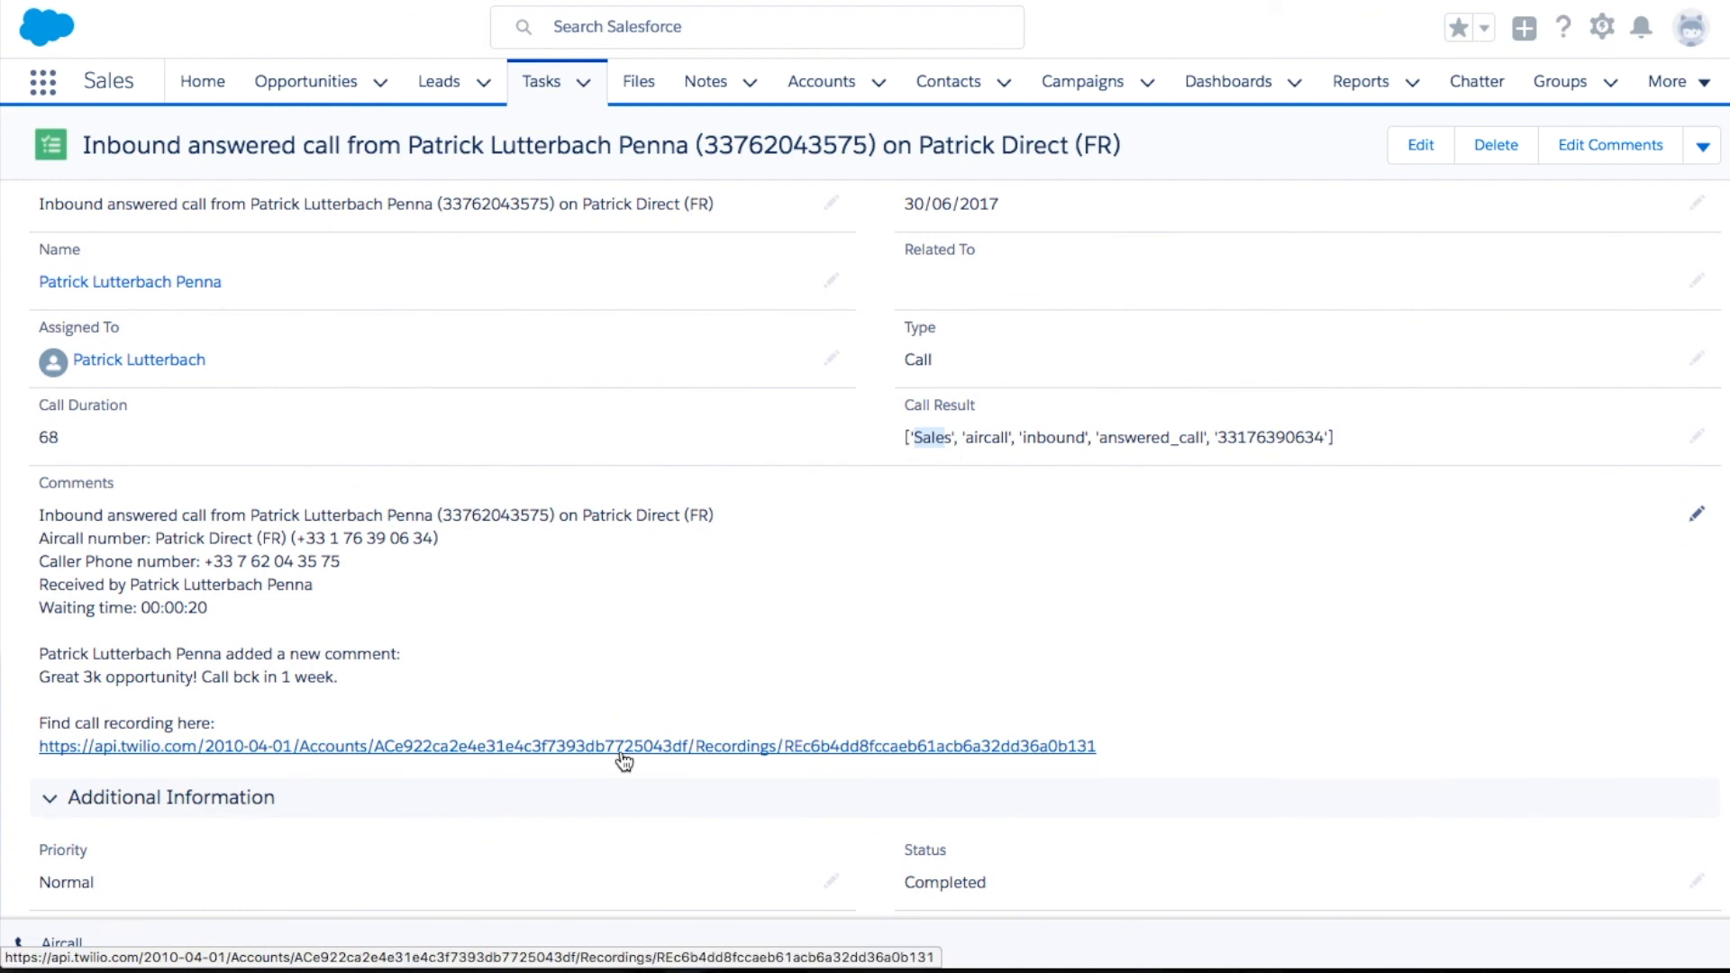
pyautogui.scroll(4, 624, 761)
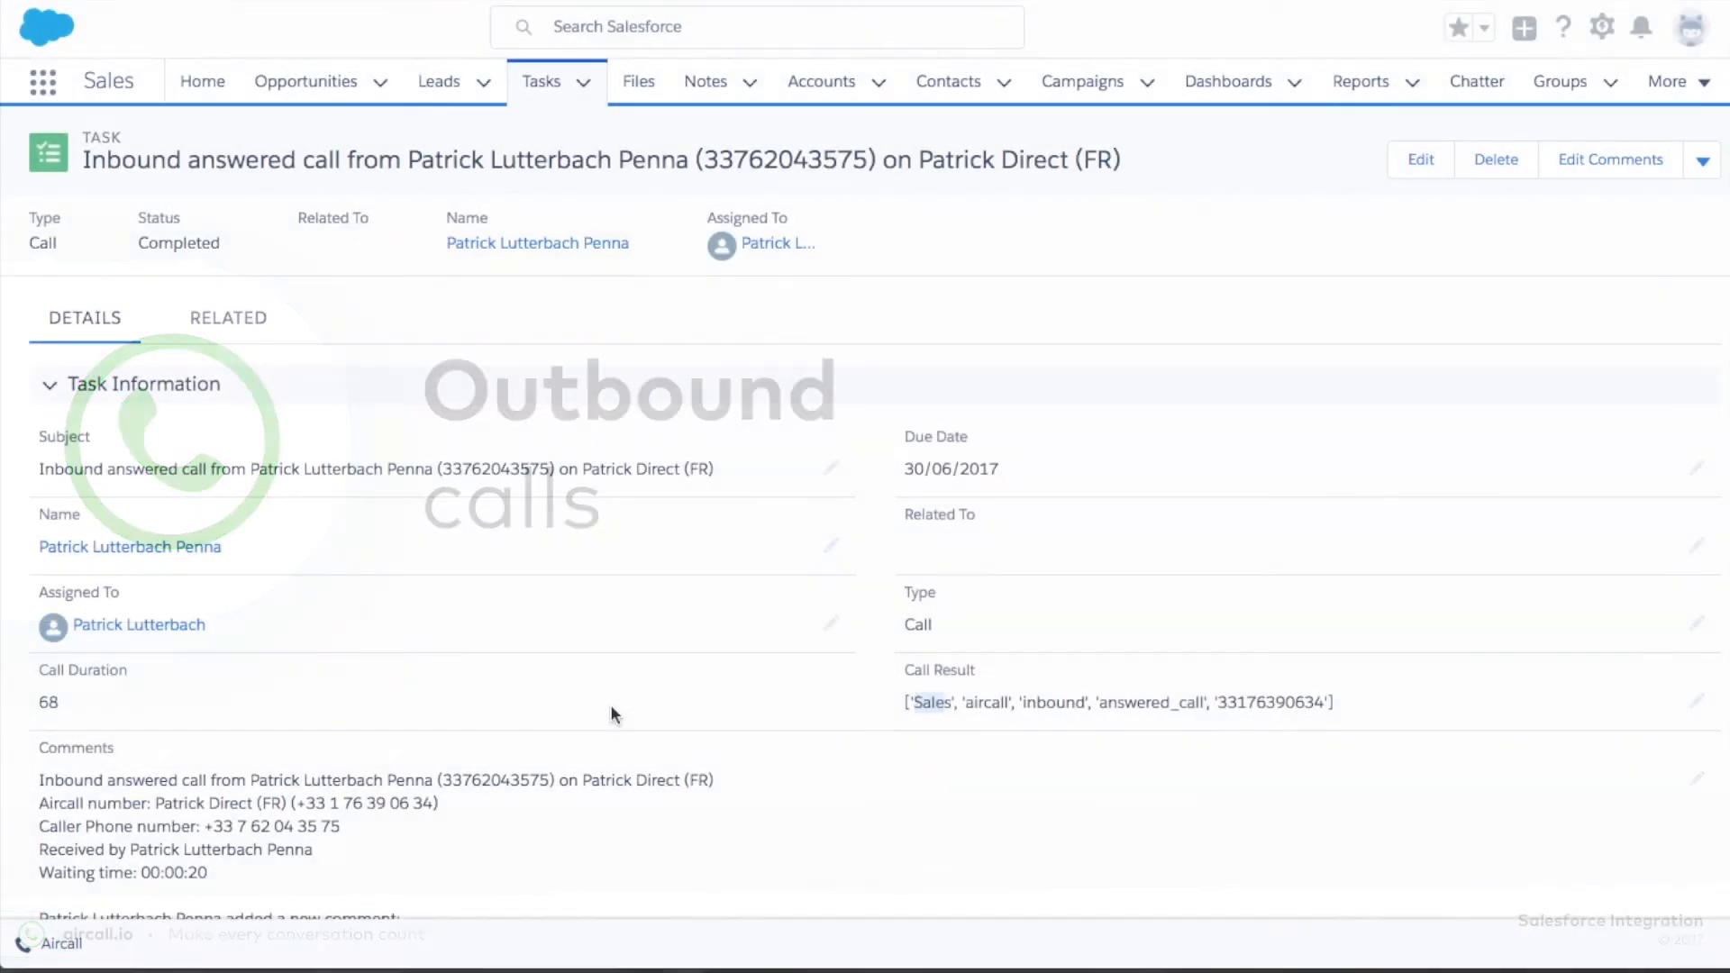
# - Open the contact linked to the call task and send the contact's phone number to the Aircall dialer
pyautogui.click(510, 242)
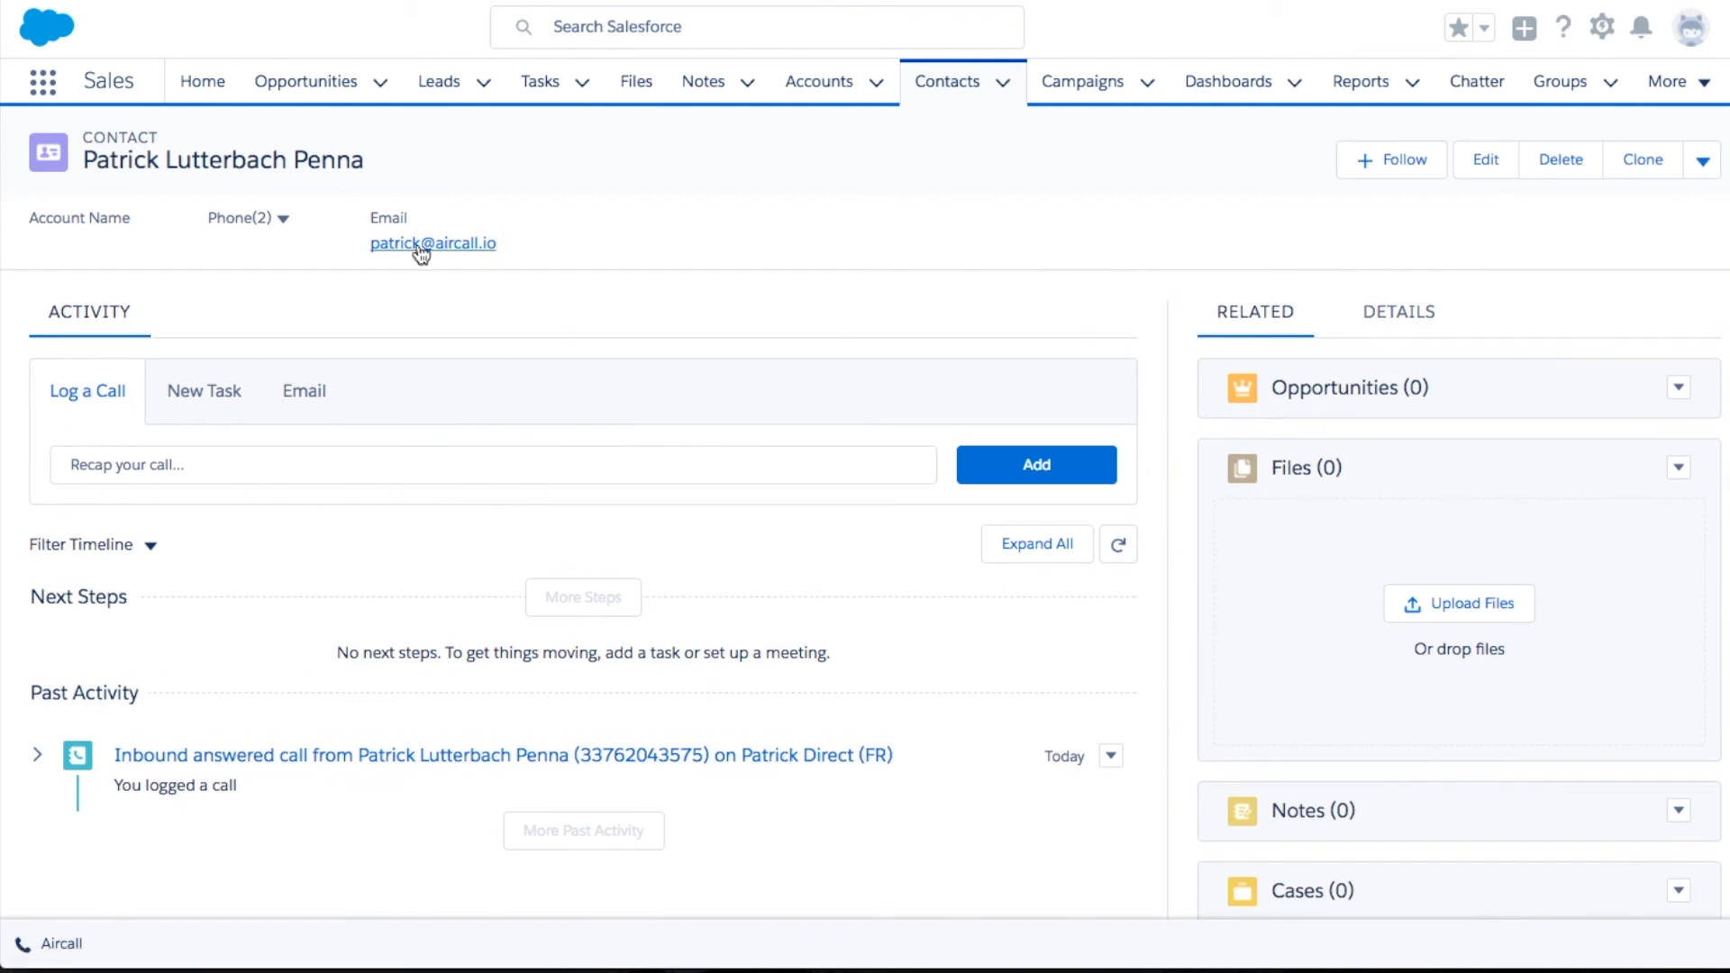
pyautogui.click(284, 227)
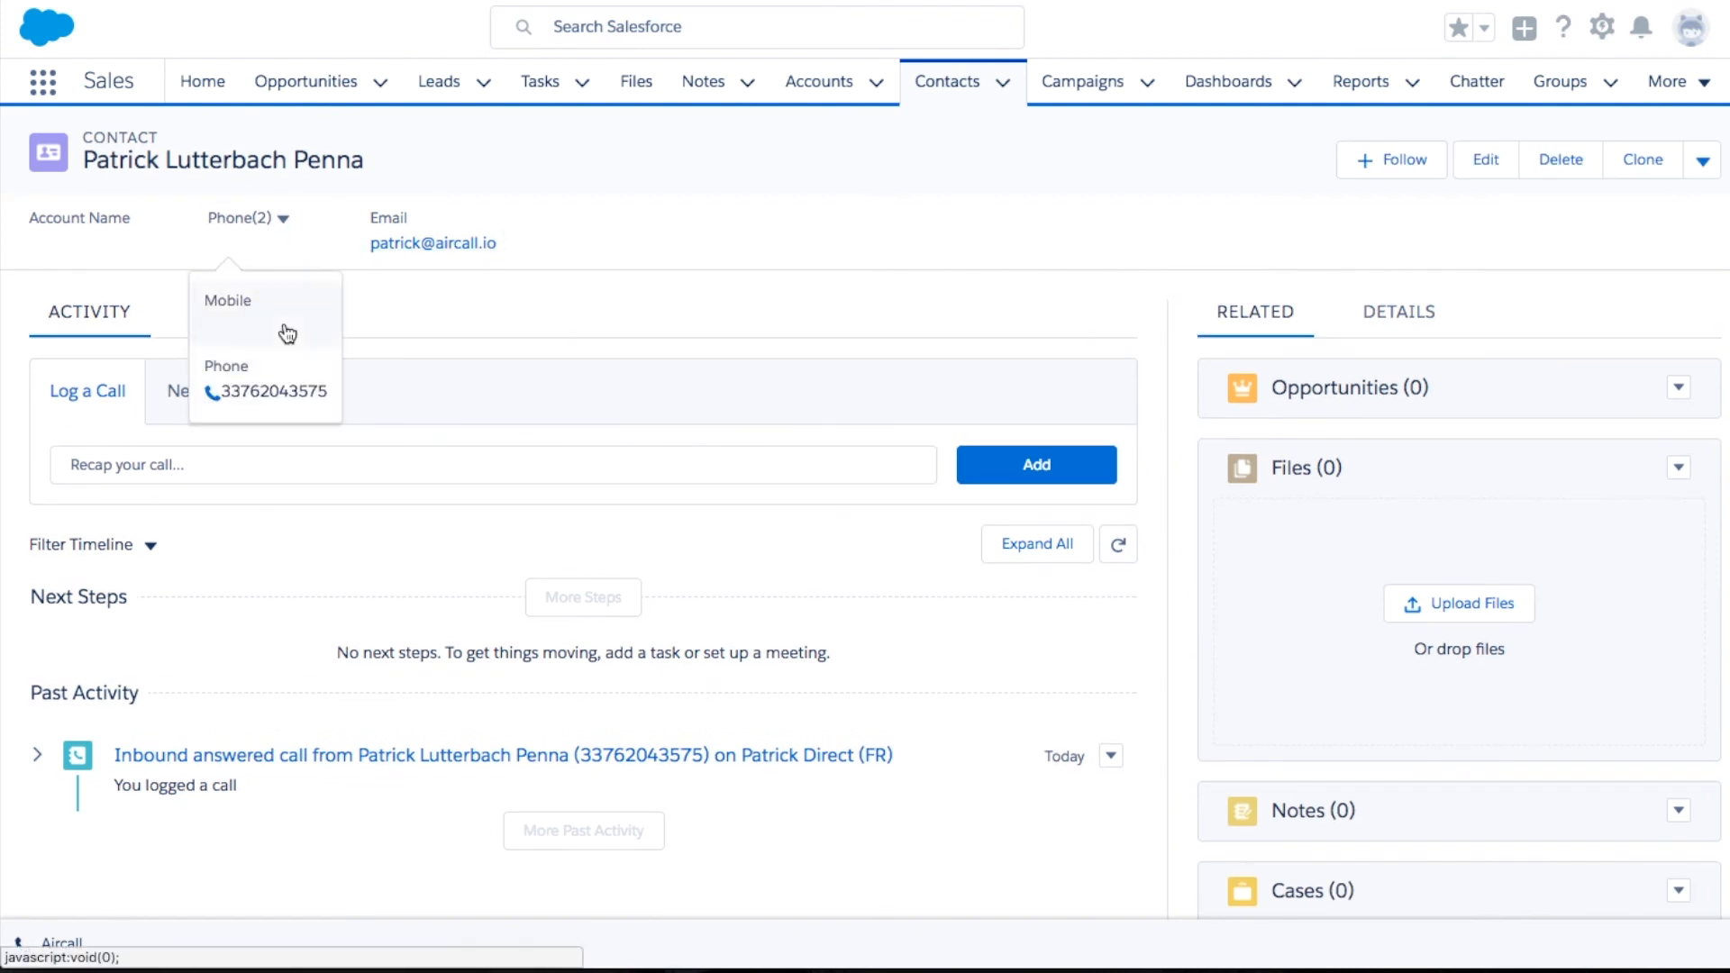
pyautogui.click(289, 394)
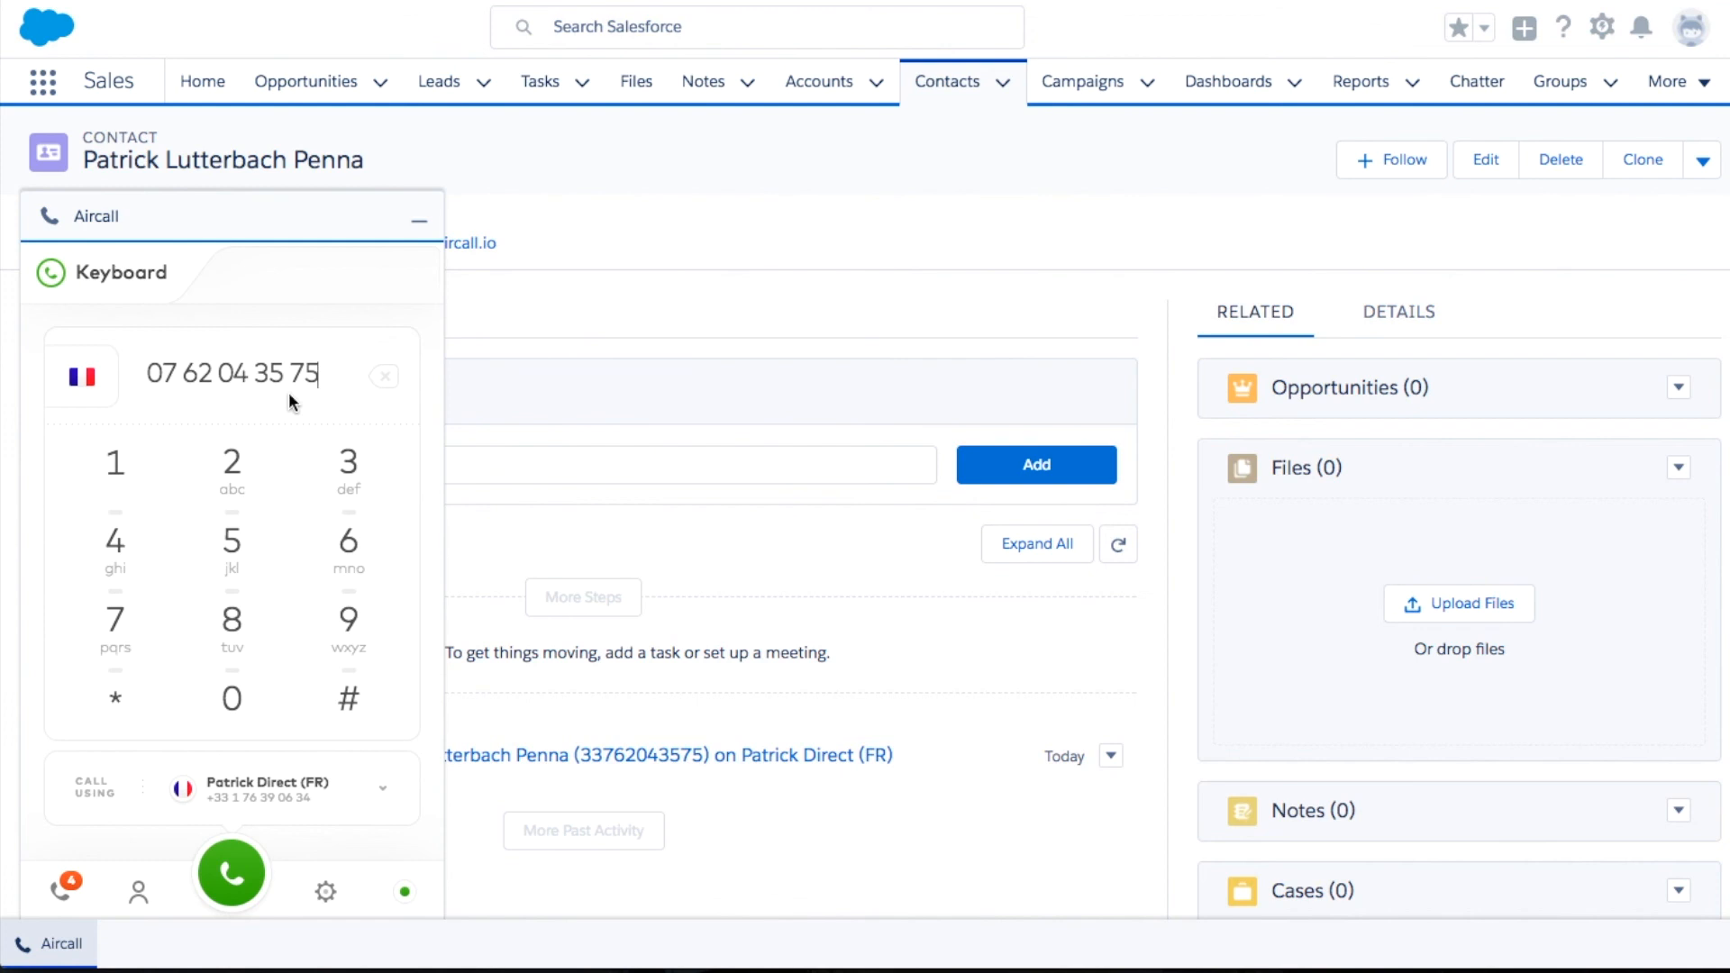
# - Select French Office as the number to call from and start the outbound call
pyautogui.click(277, 800)
pyautogui.scroll(-5, 276, 802)
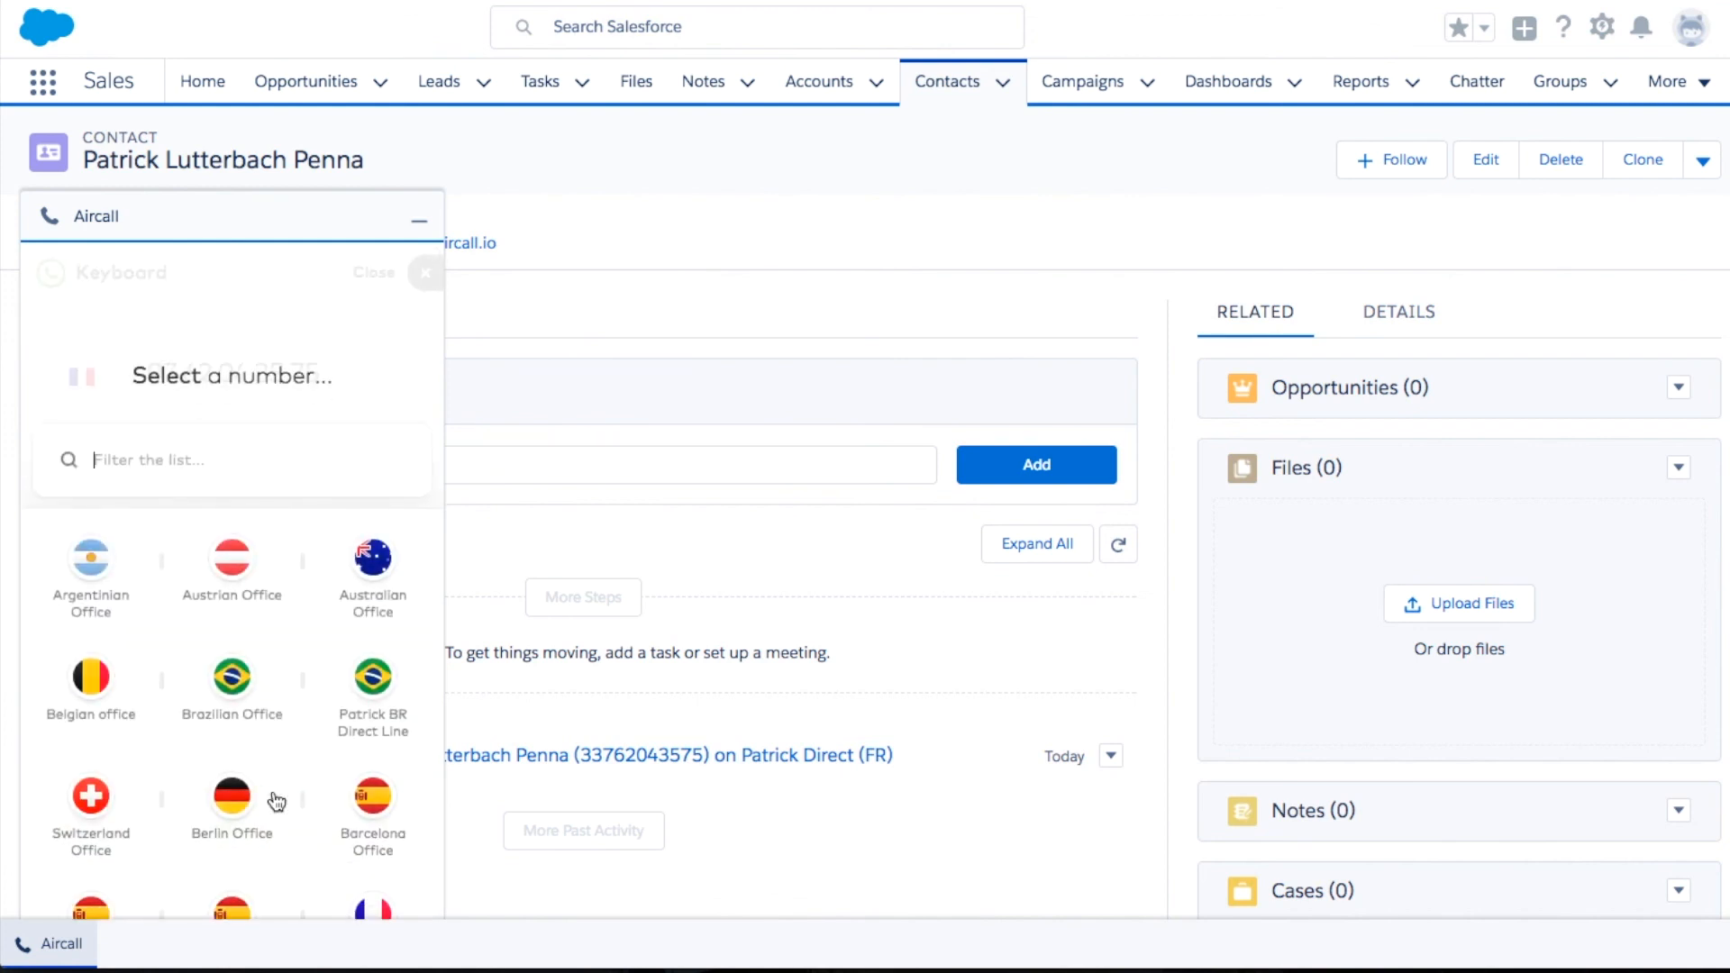
pyautogui.scroll(-2, 276, 801)
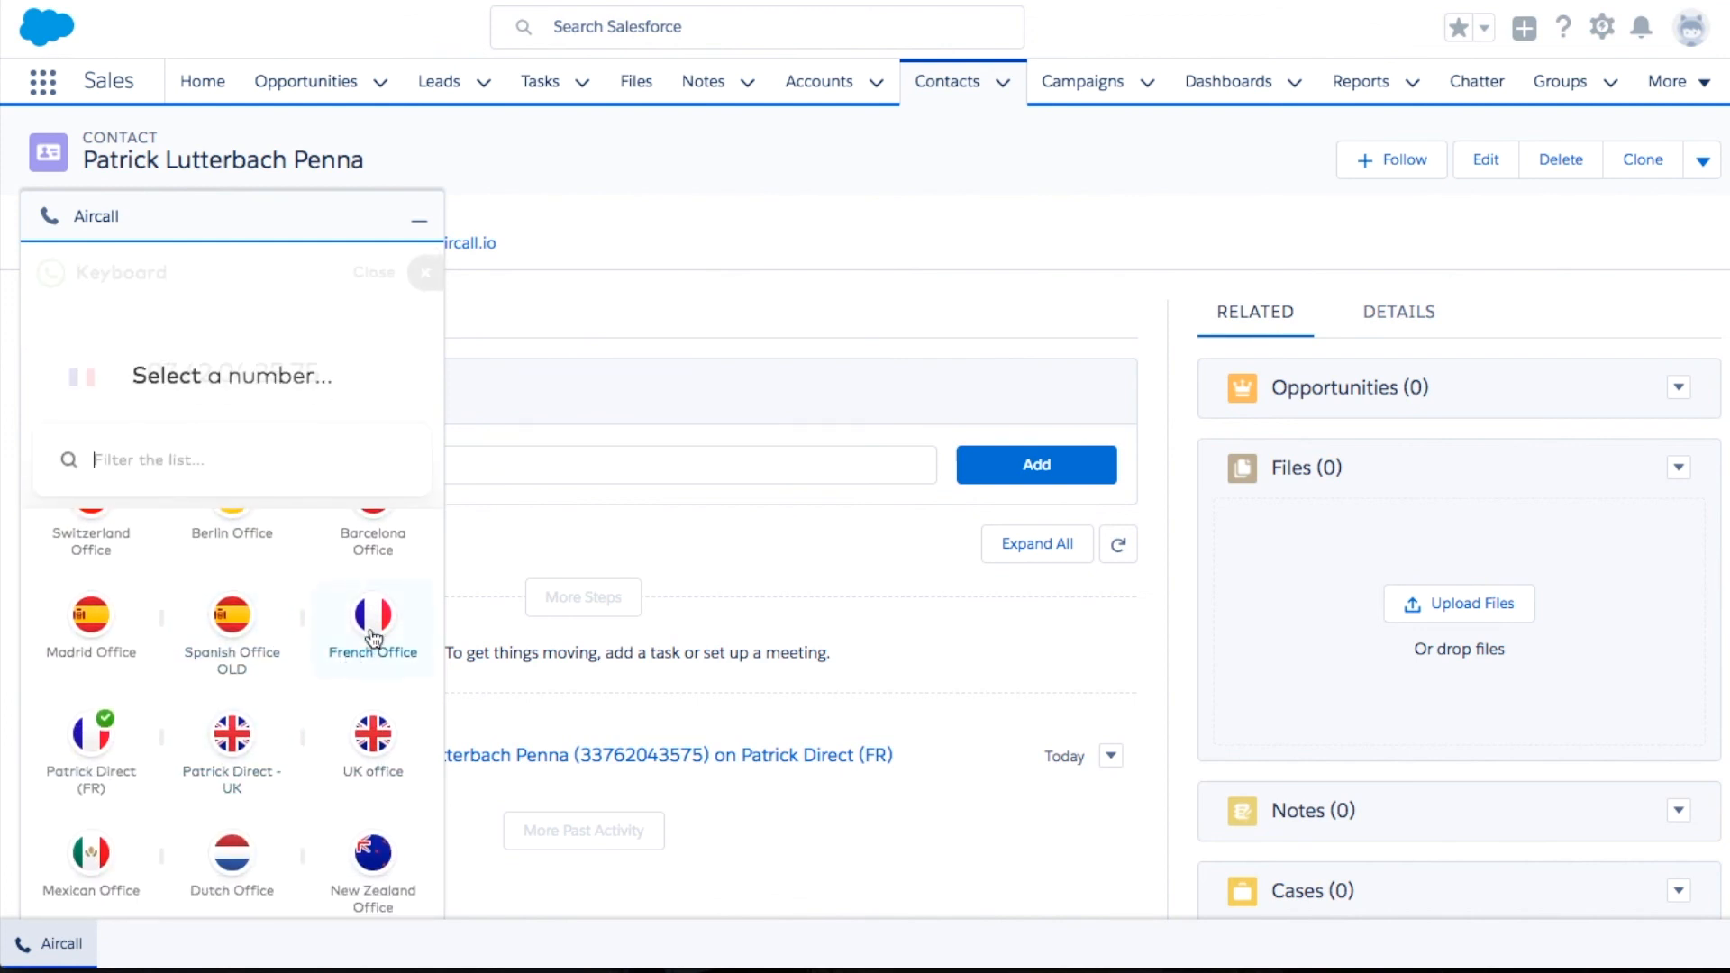
pyautogui.click(369, 626)
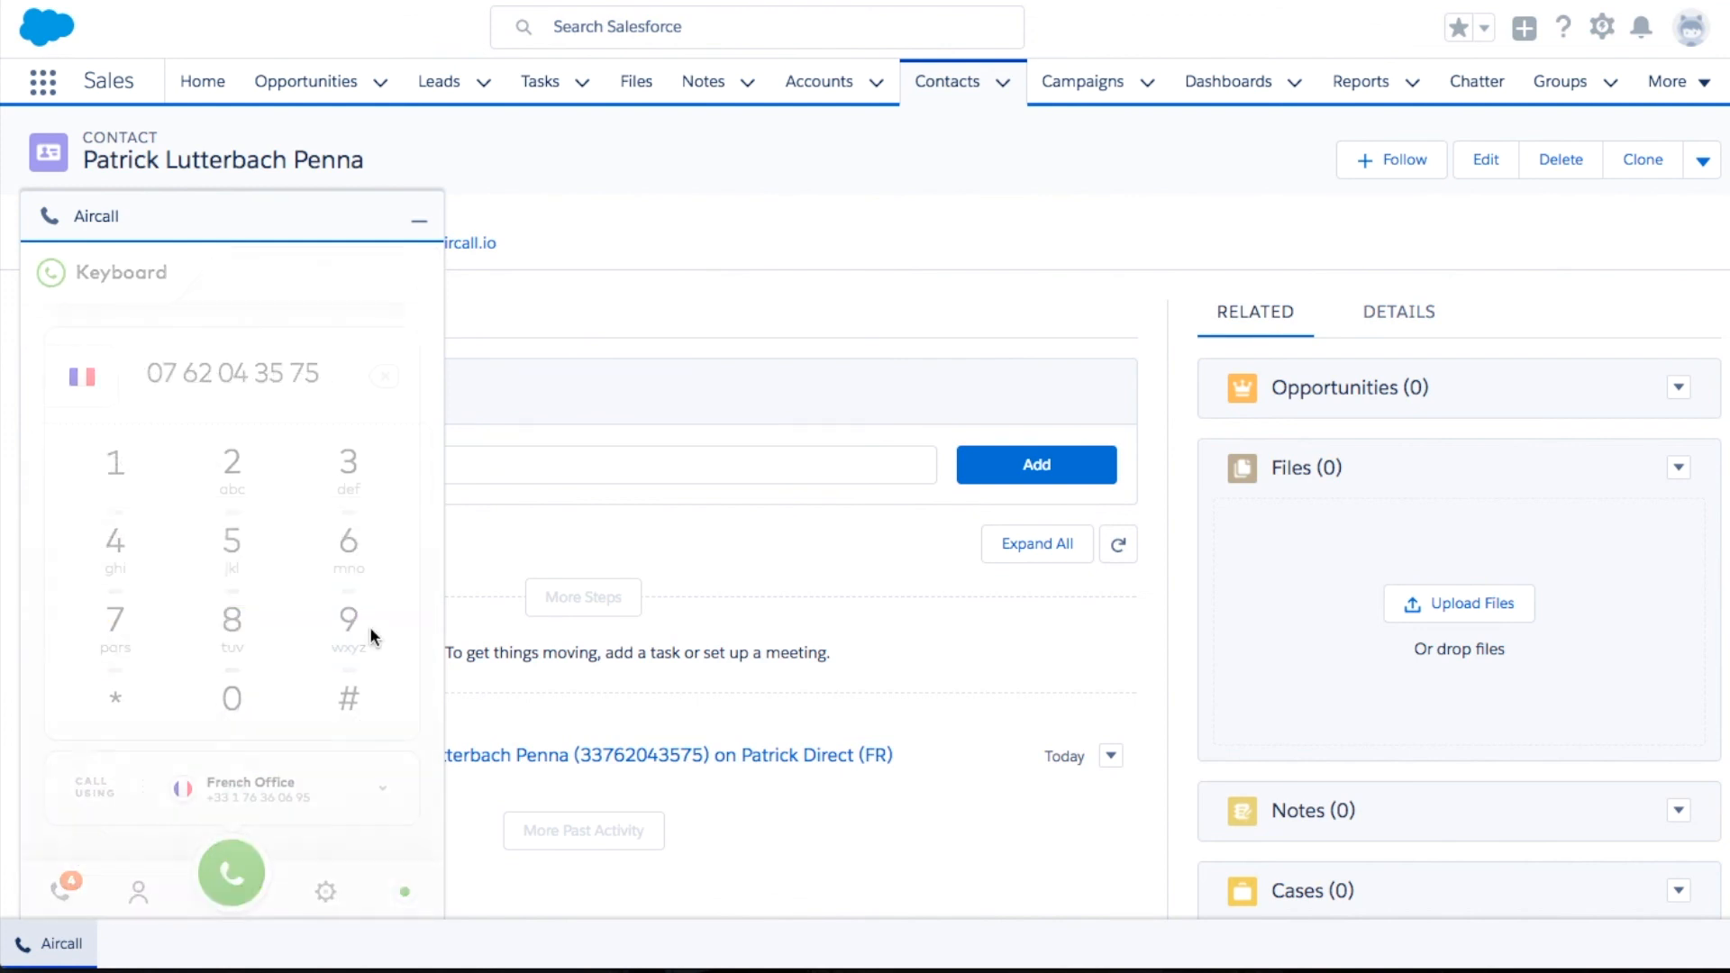
pyautogui.click(241, 876)
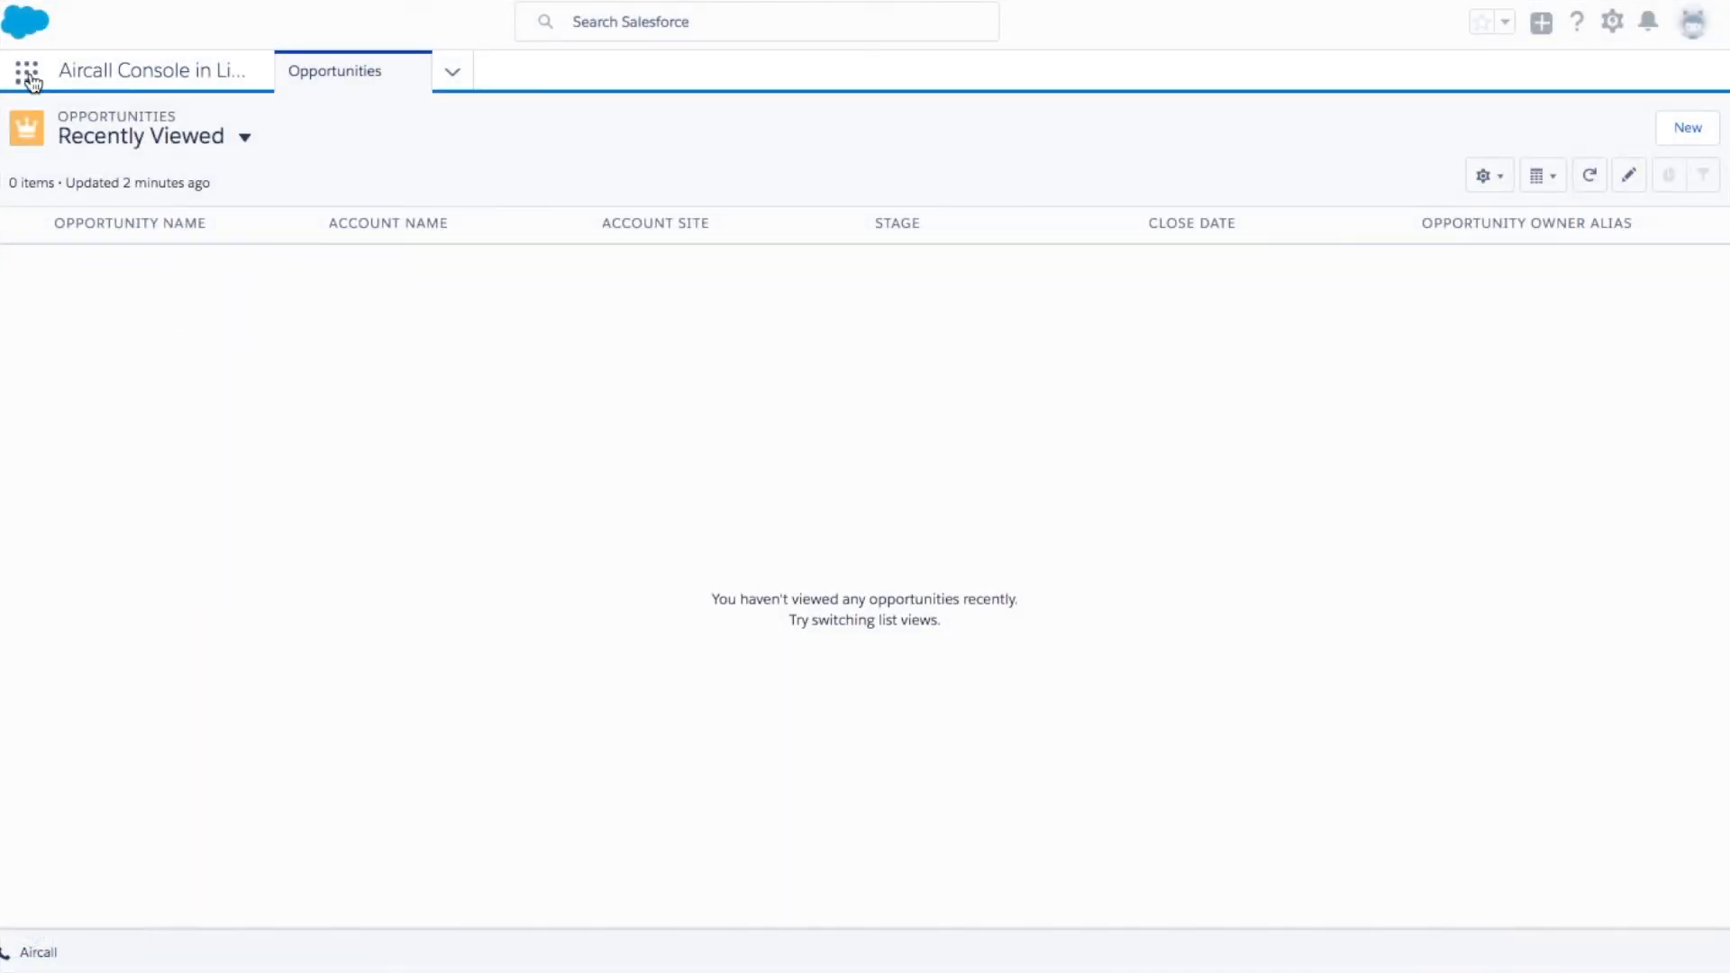
# - Open the Aircall Dashboard from the Salesforce dashboards and examine its call volume, type, duration, distribution and unanswered call charts
pyautogui.click(28, 74)
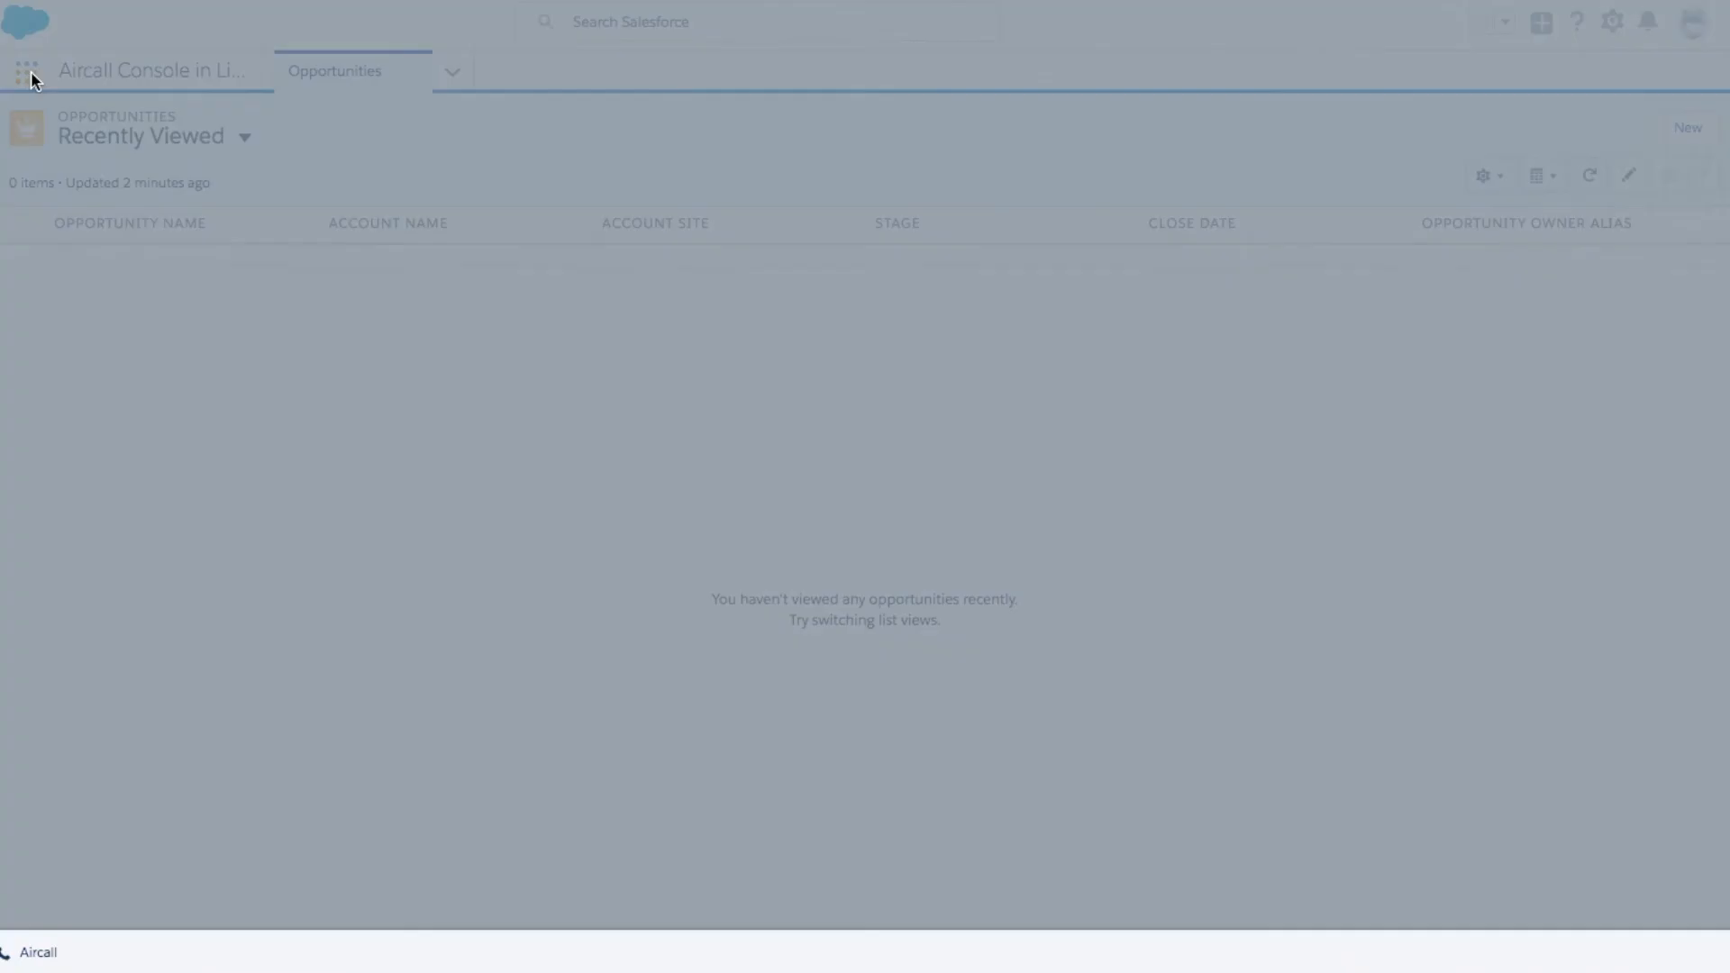
pyautogui.click(141, 741)
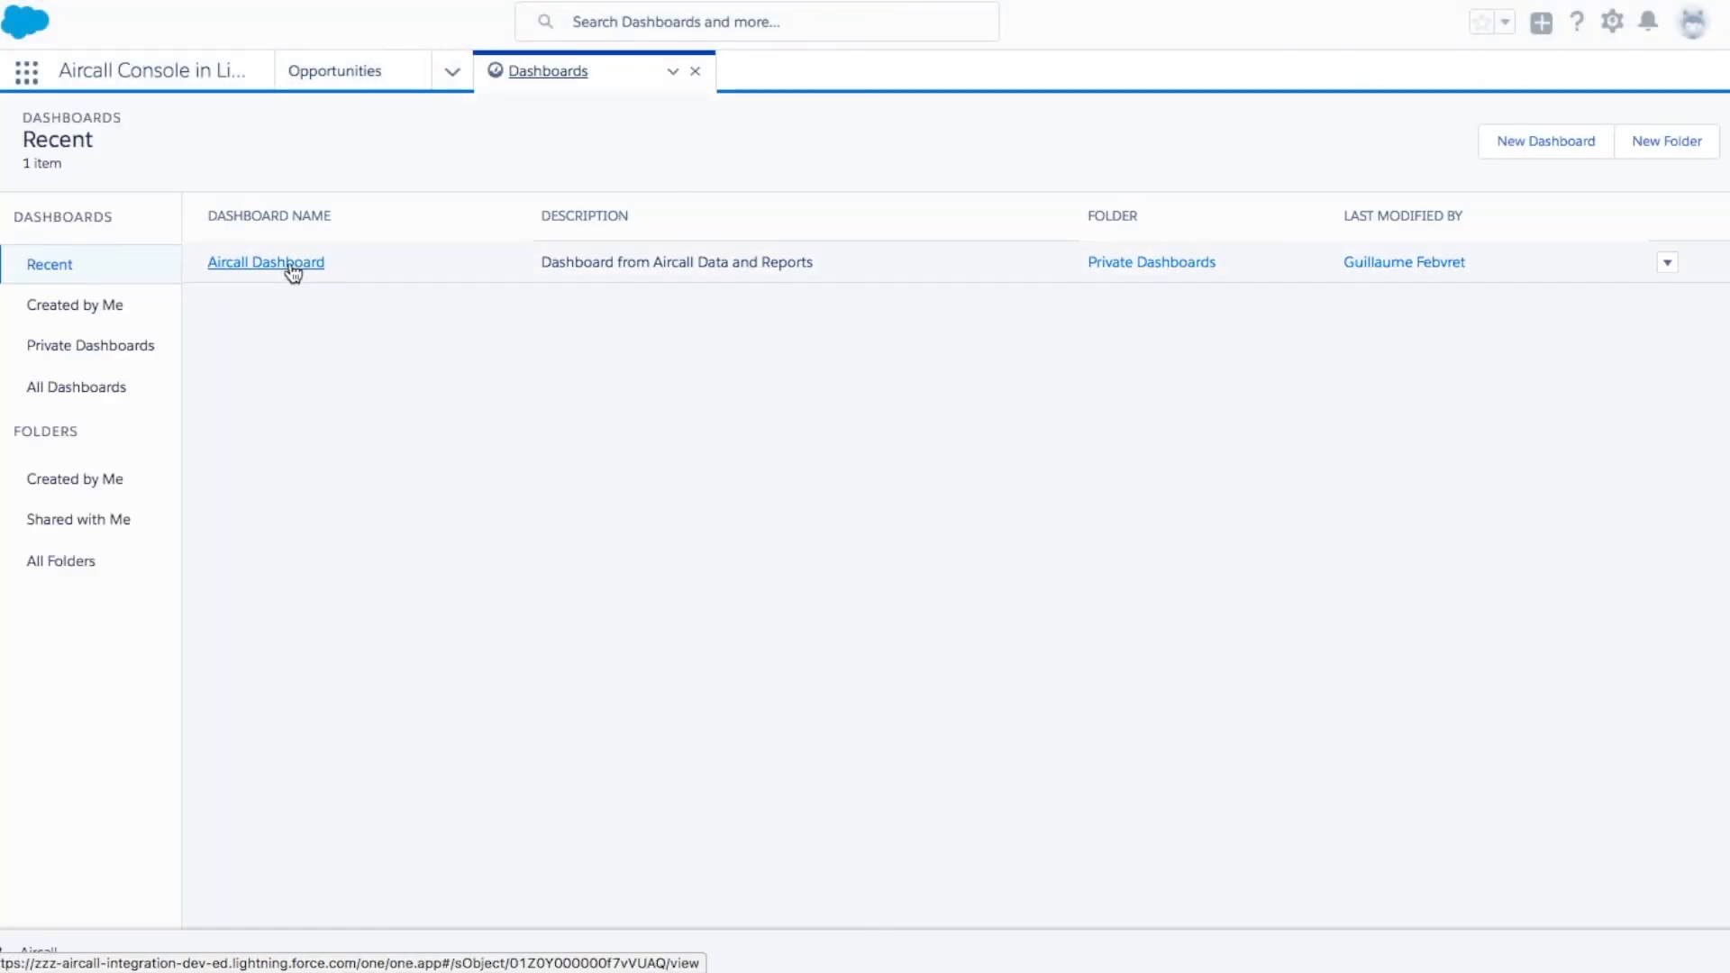
pyautogui.click(291, 263)
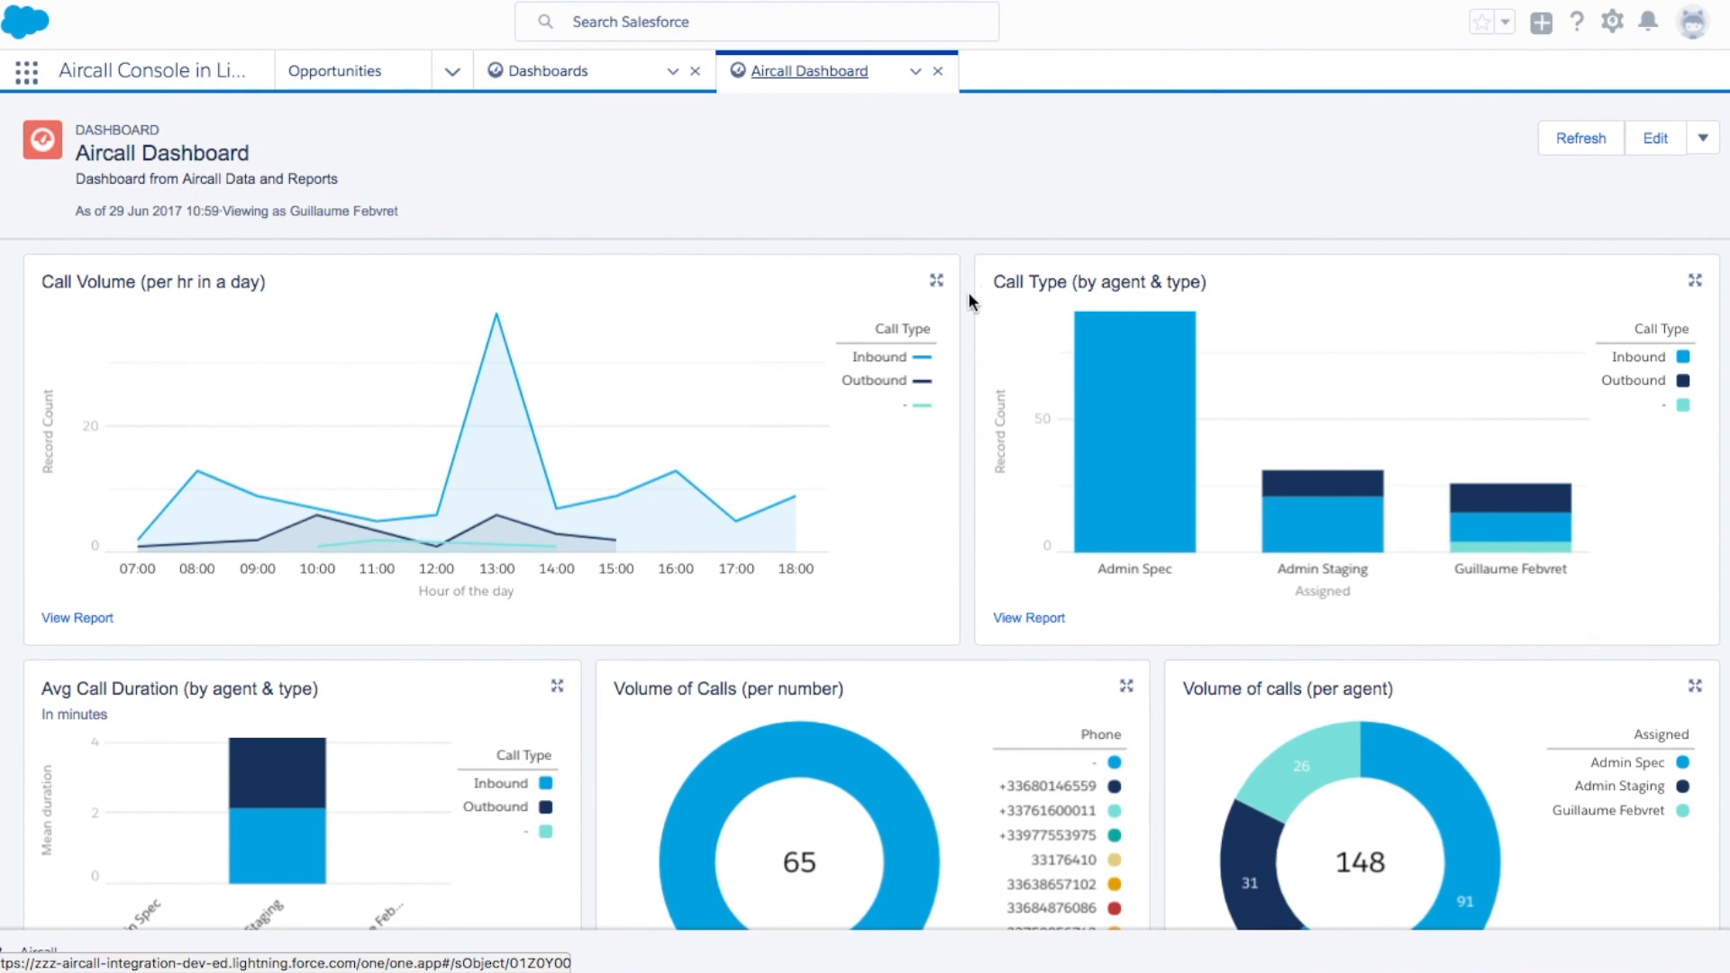
pyautogui.scroll(-3, 969, 300)
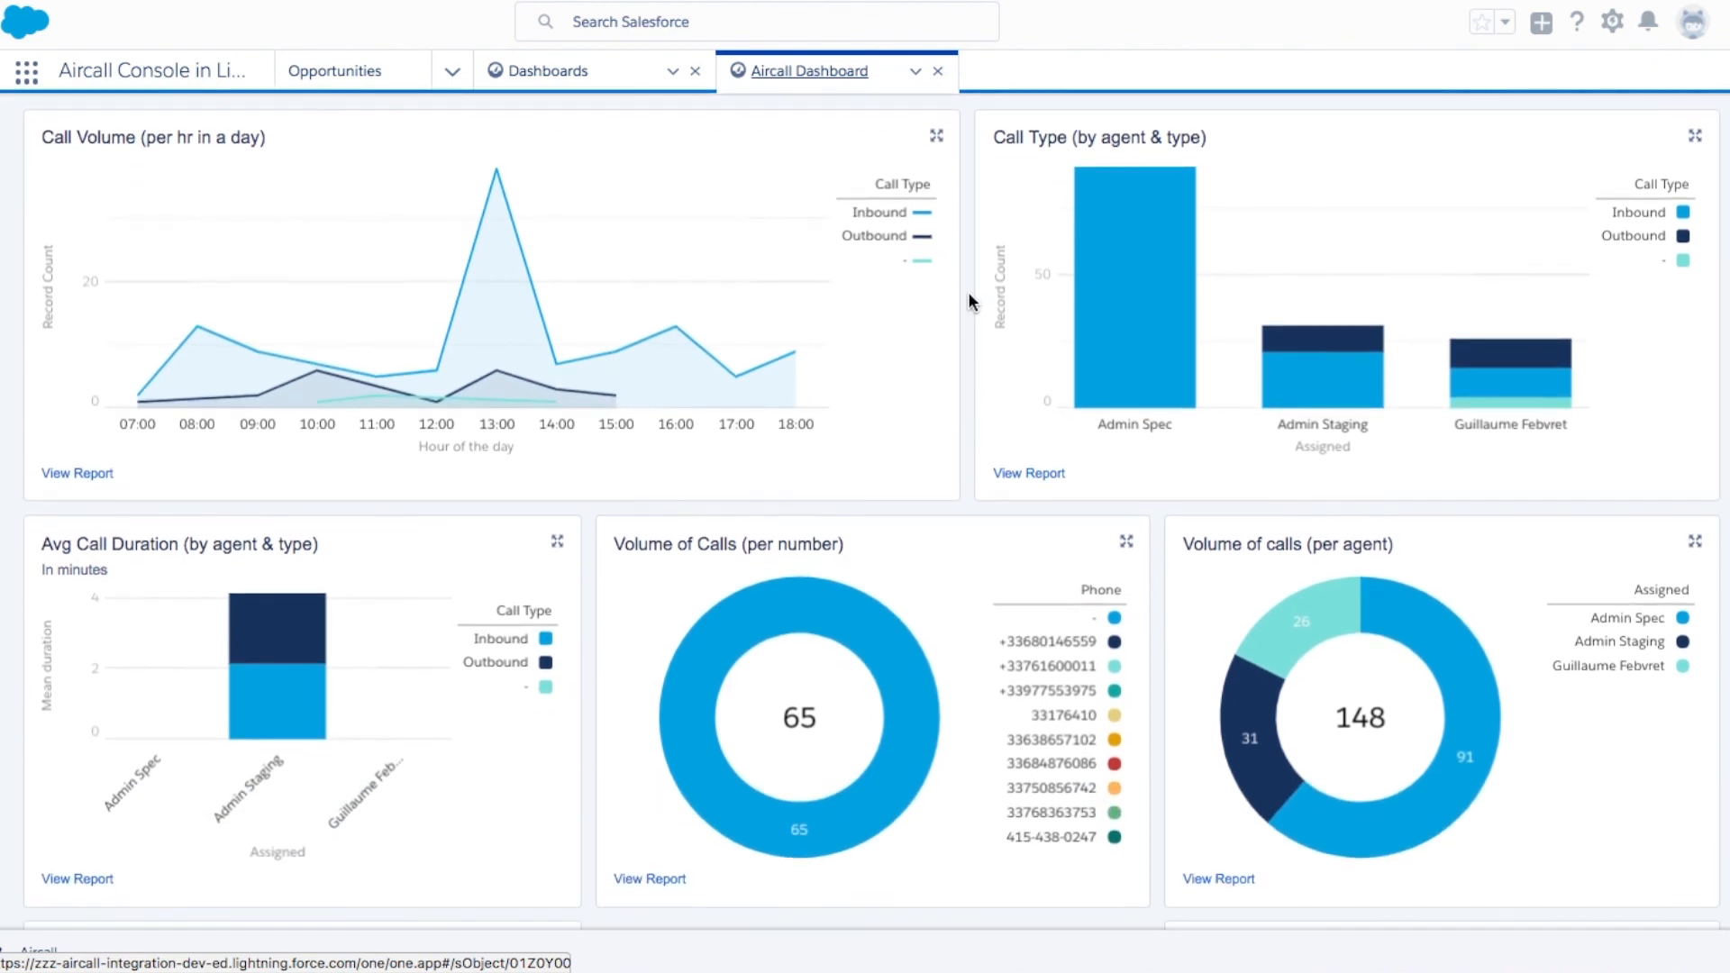
pyautogui.scroll(-1, 970, 300)
pyautogui.scroll(-5, 969, 296)
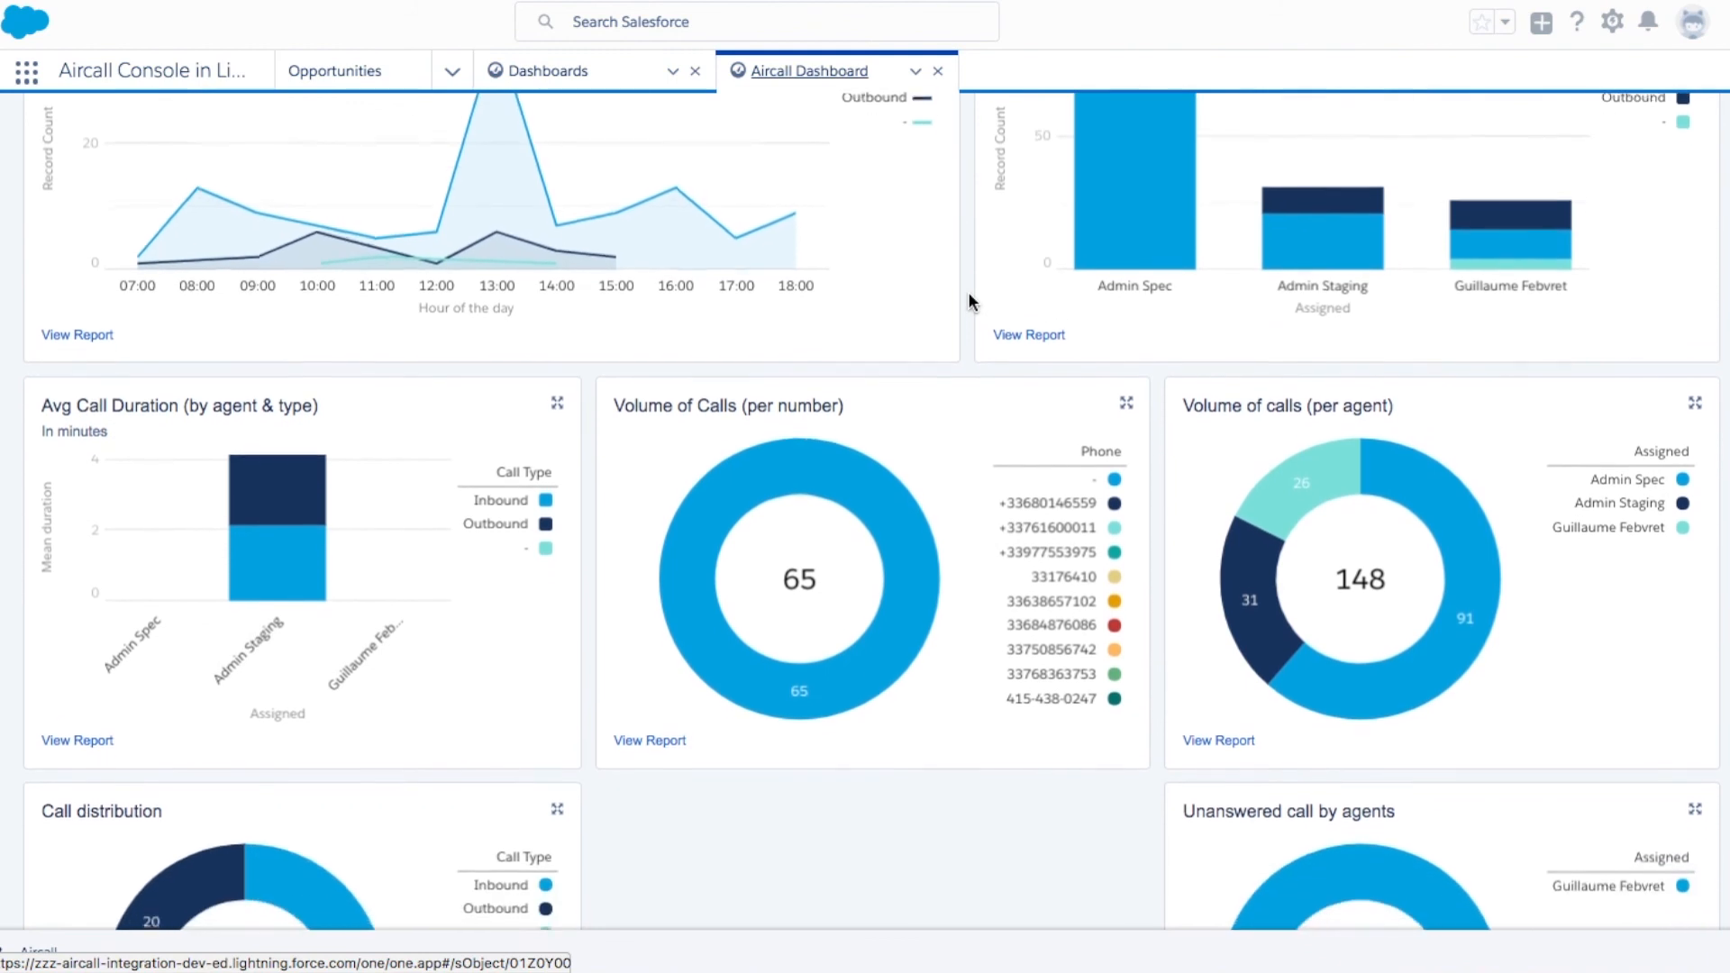
pyautogui.scroll(-2, 967, 291)
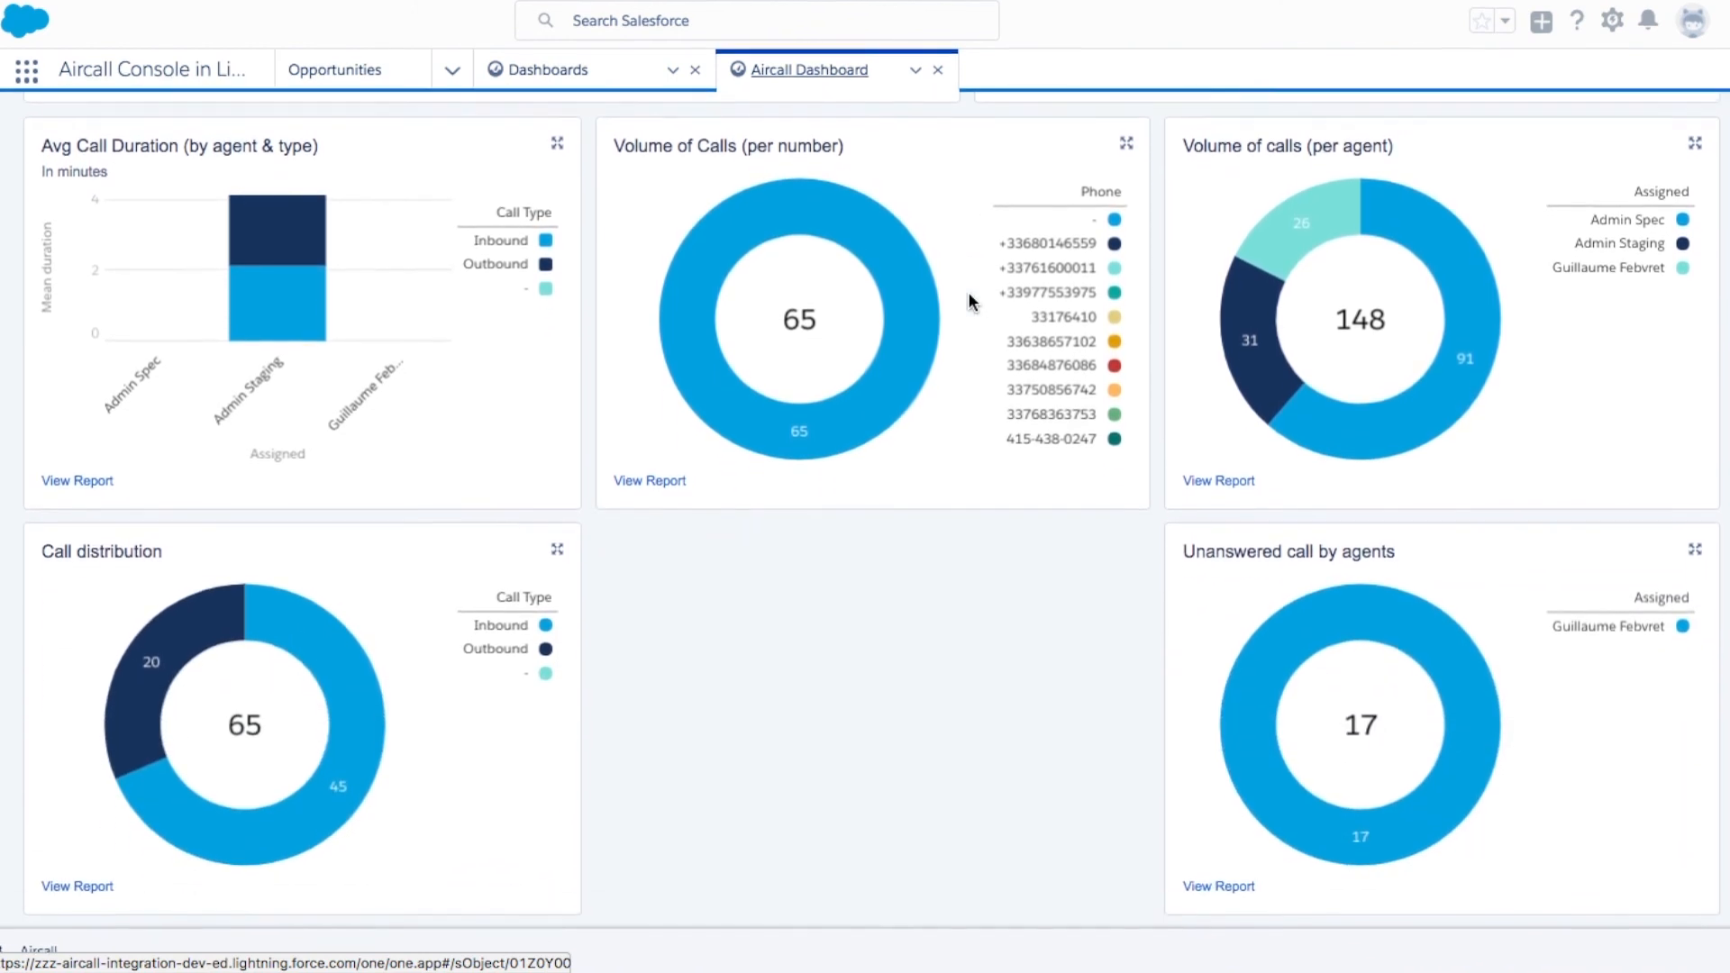